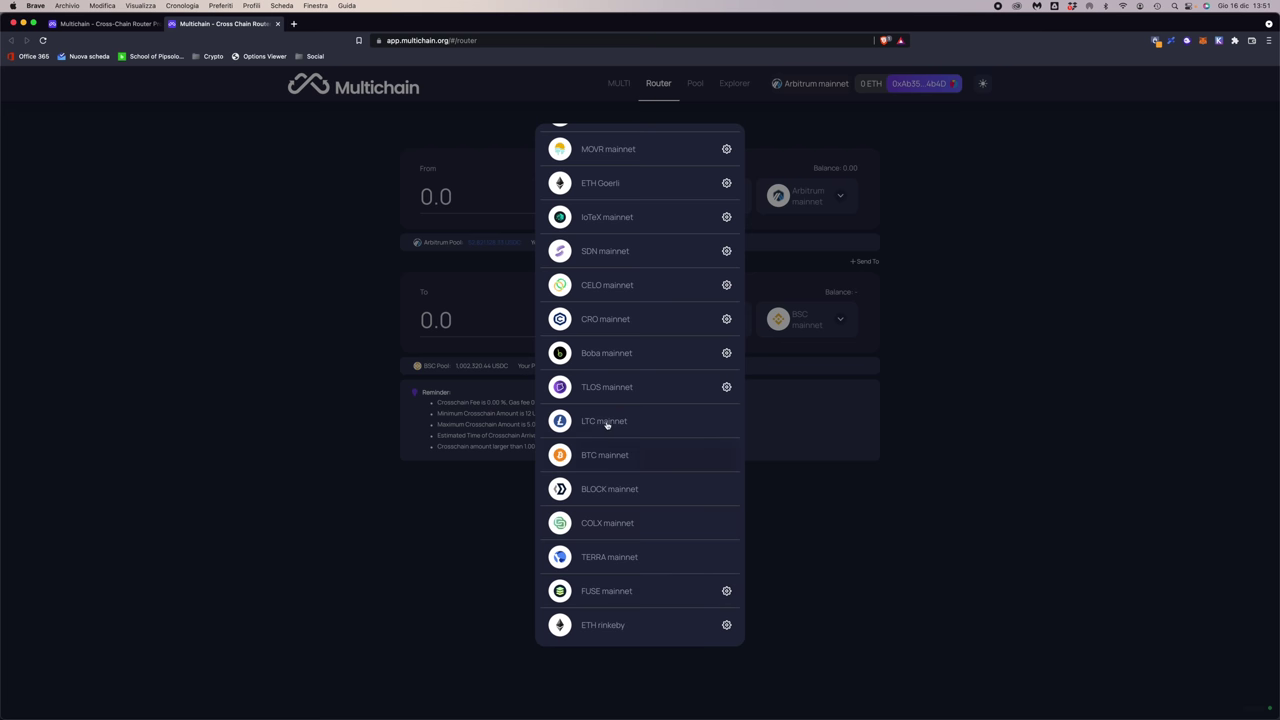
Switch the connected network to ETH mainnet and check the active network in the MetaMask wallet.
{"action": "scroll", "coordinate": [607, 543], "scroll_direction": "up", "scroll_amount": 10}
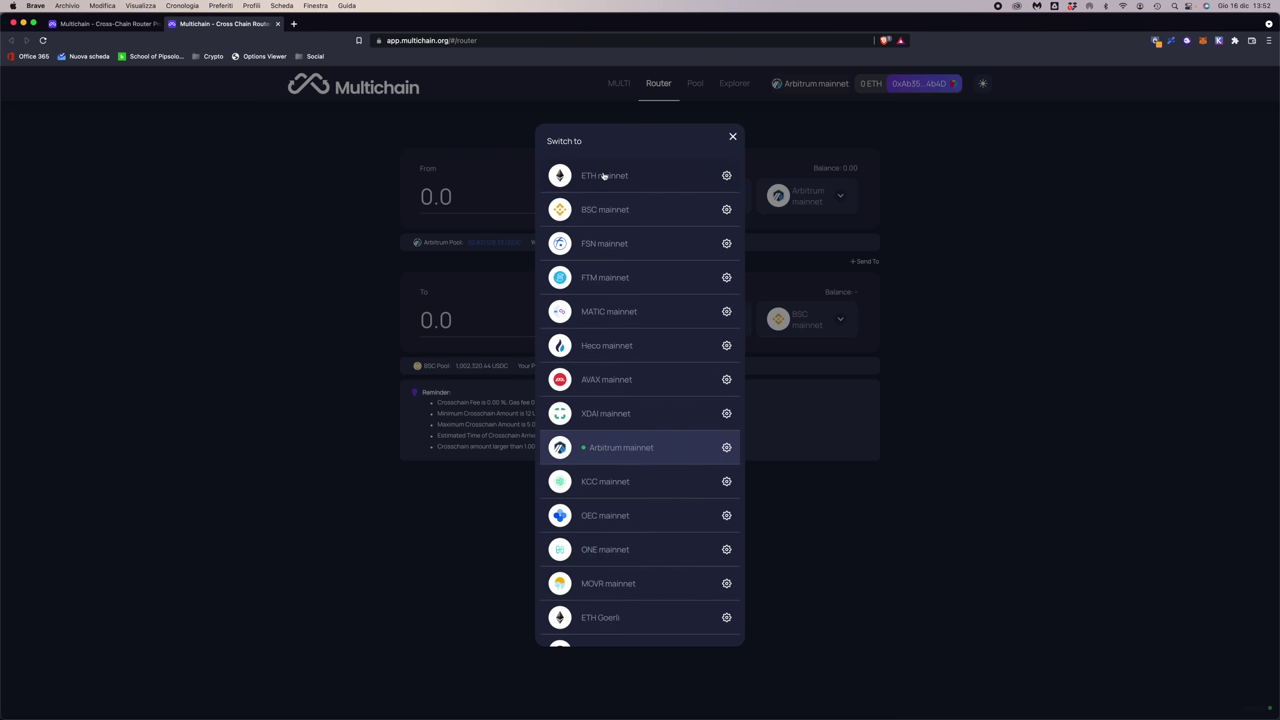
{"action": "left_click", "coordinate": [603, 175]}
{"action": "left_click", "coordinate": [727, 96]}
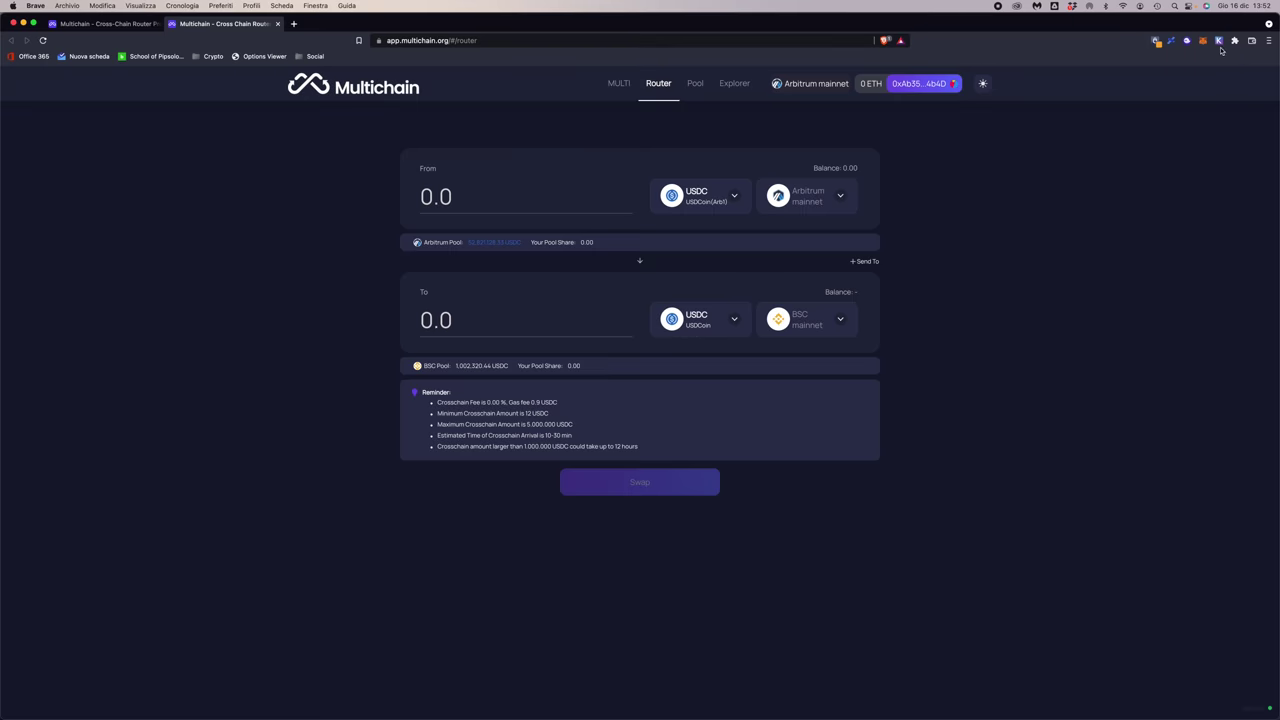
{"action": "left_click", "coordinate": [1205, 43]}
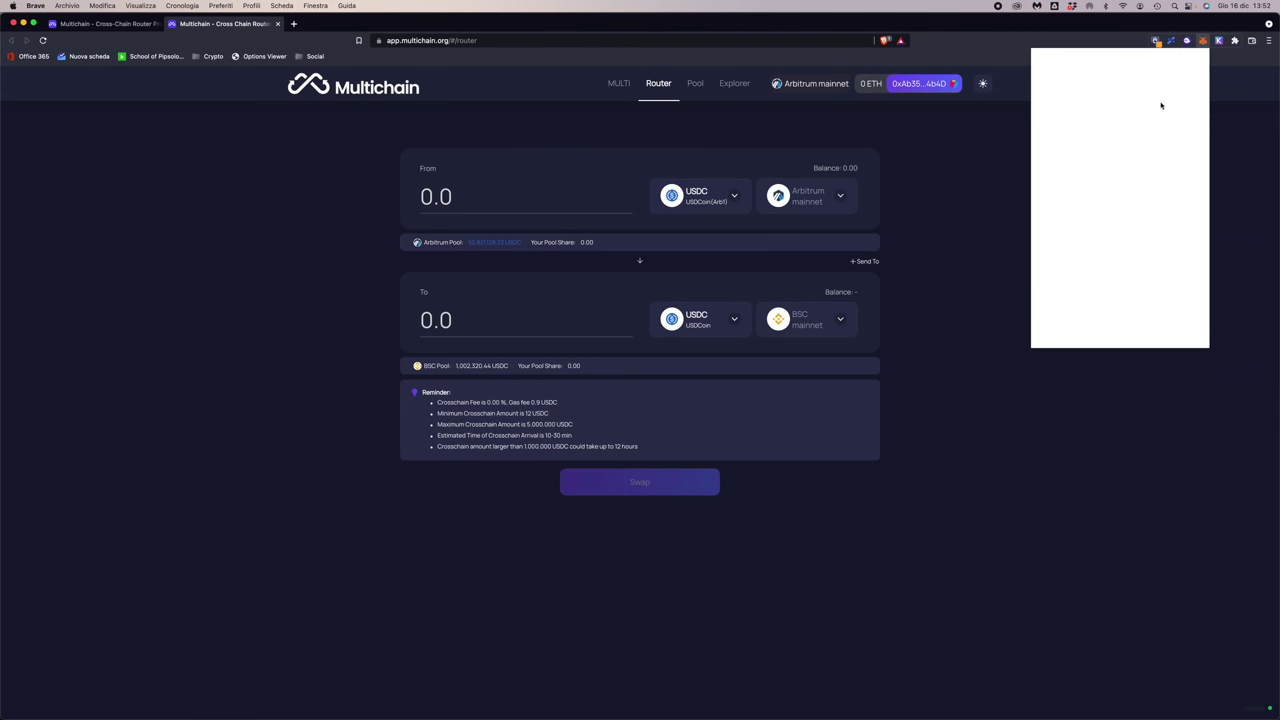
{"action": "left_click", "coordinate": [1147, 66]}
{"action": "left_click", "coordinate": [1120, 134]}
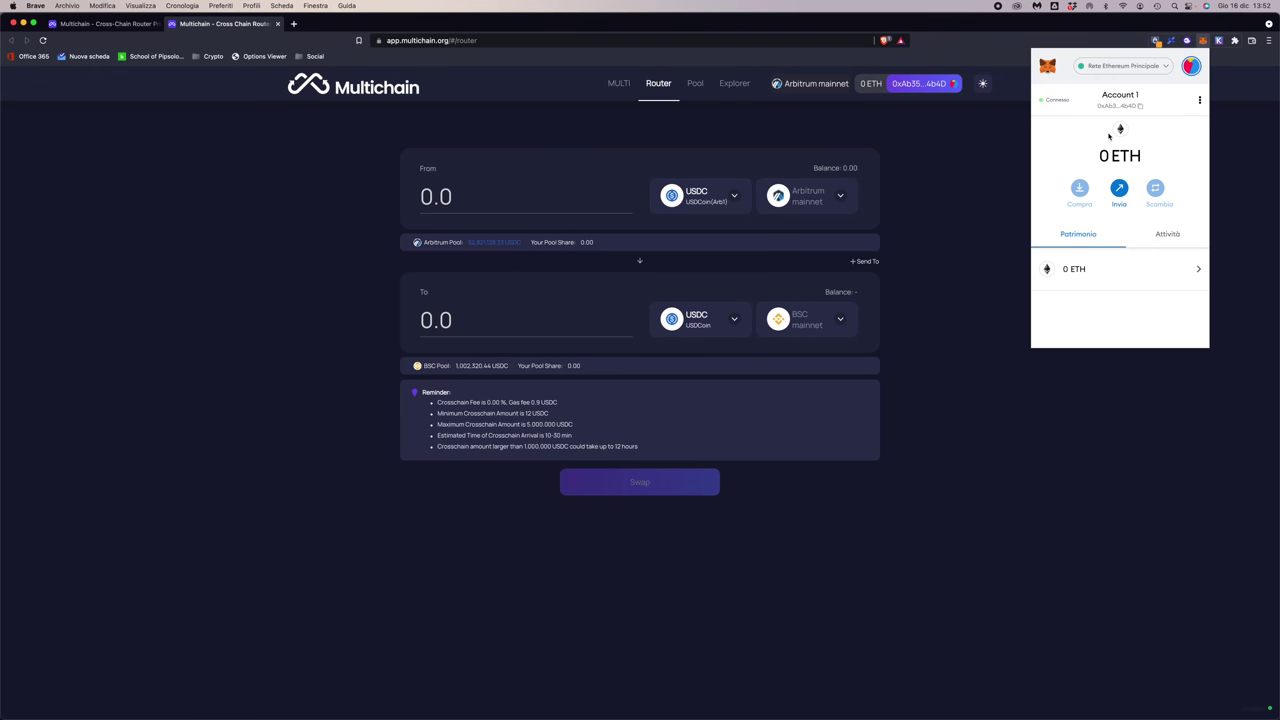
{"action": "left_click", "coordinate": [1057, 37]}
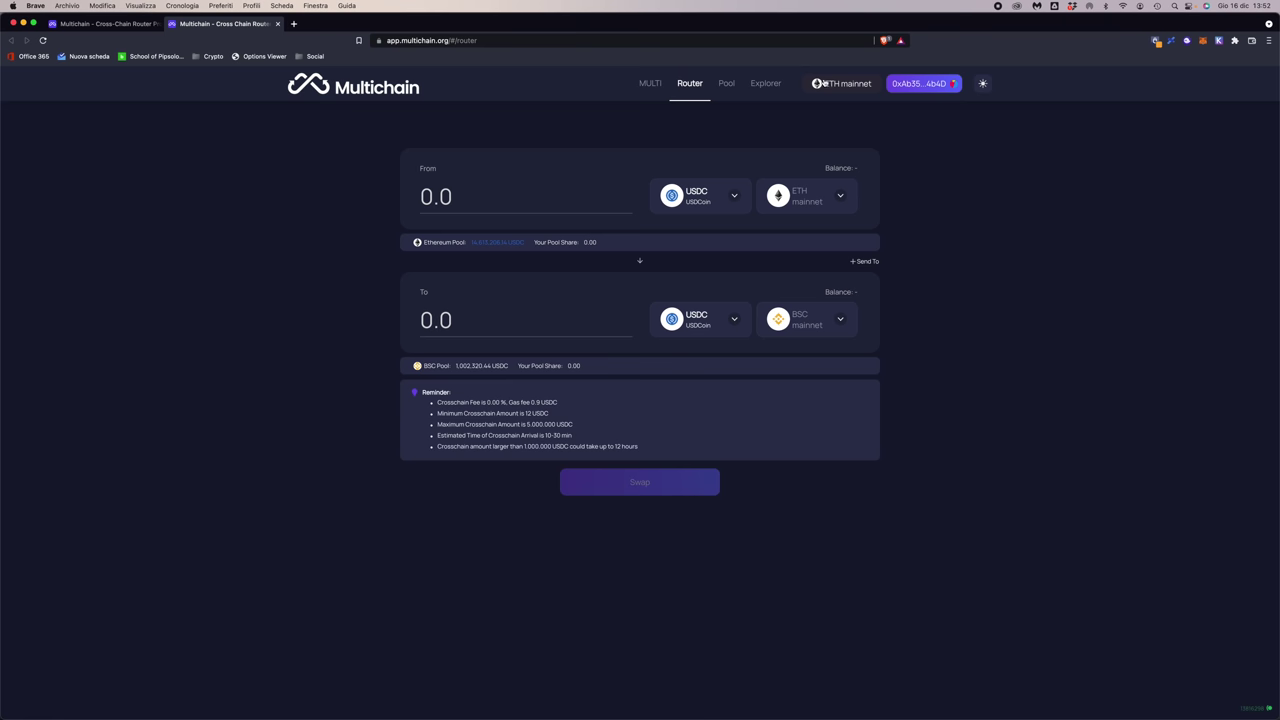
Switch the connected network to TERRA mainnet and view the connected account's details.
{"action": "left_click", "coordinate": [803, 84]}
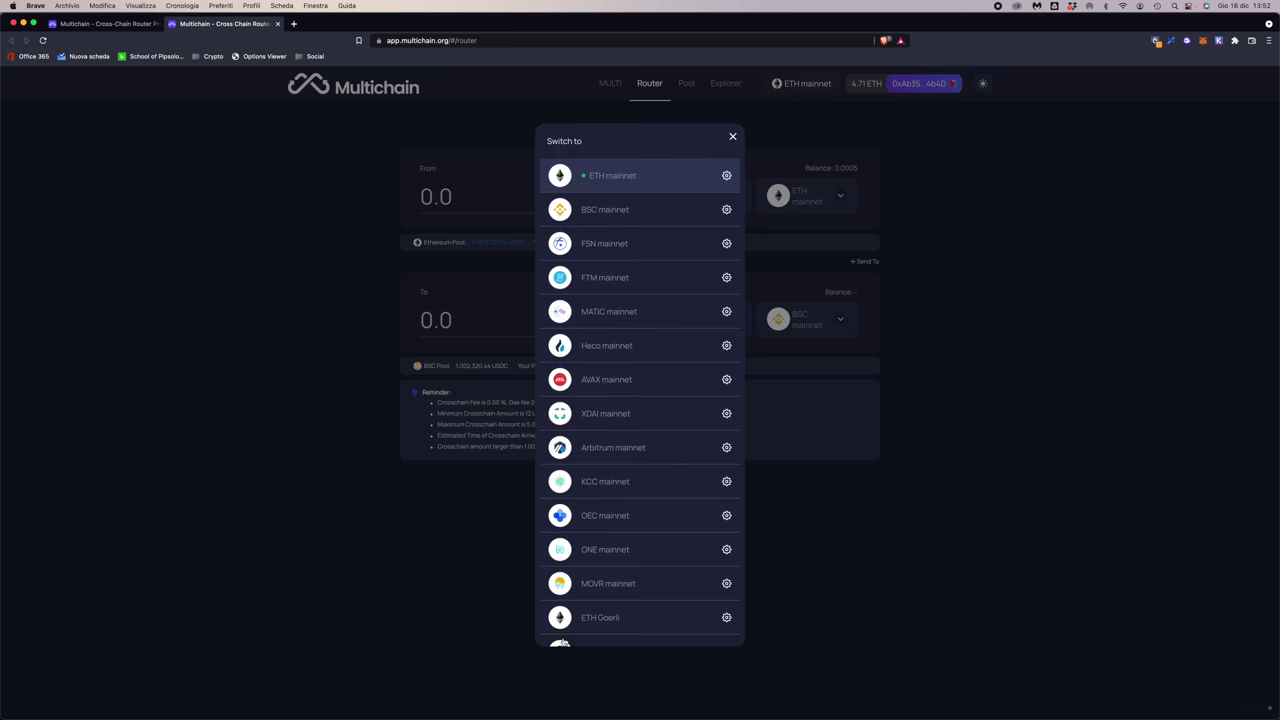
{"action": "scroll", "coordinate": [601, 598], "scroll_direction": "down", "scroll_amount": 5}
{"action": "left_click", "coordinate": [607, 560]}
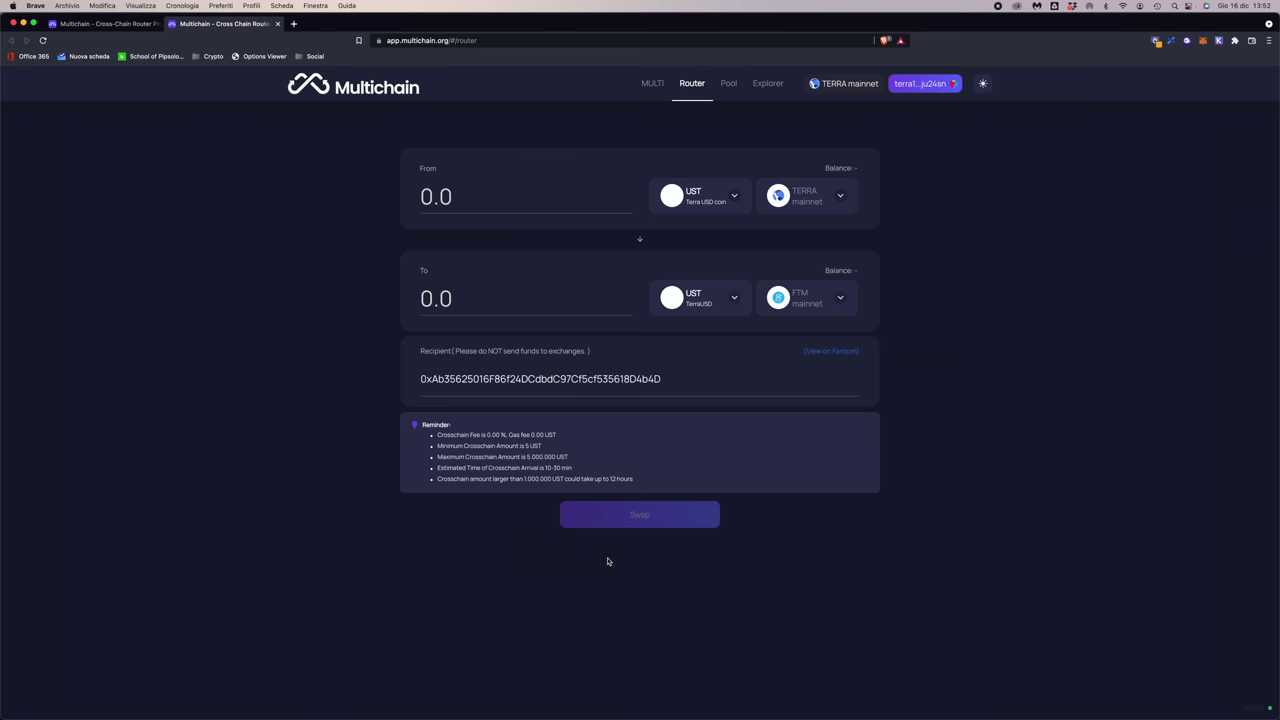
{"action": "left_click", "coordinate": [924, 86]}
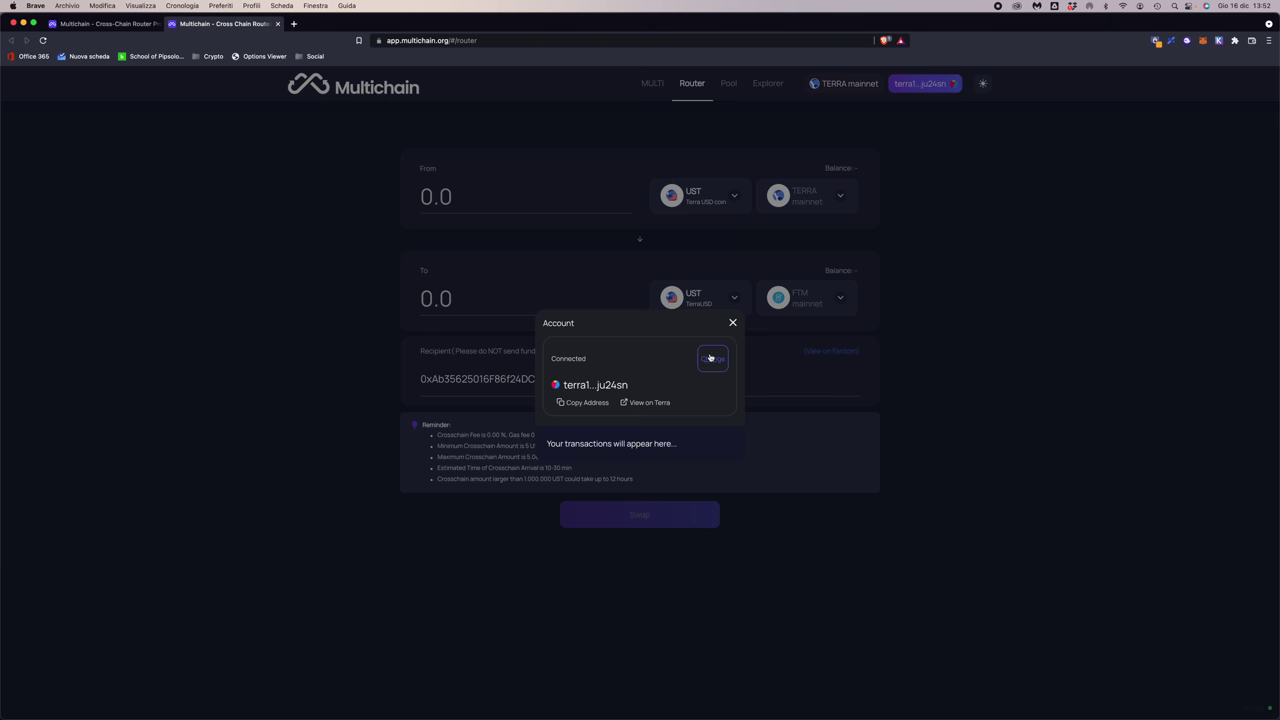
{"action": "left_click", "coordinate": [736, 325]}
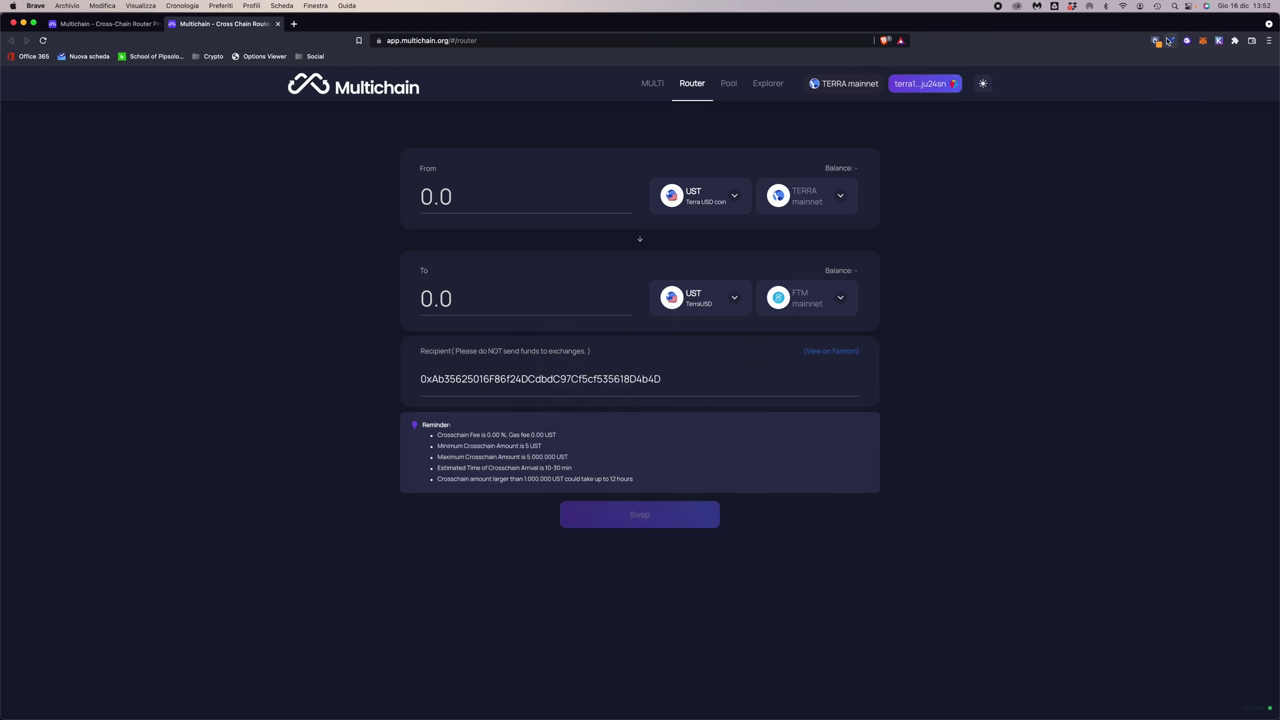
Switch the connected network from TERRA back to ETH mainnet.
{"action": "left_click", "coordinate": [839, 88]}
{"action": "scroll", "coordinate": [685, 448], "scroll_direction": "down", "scroll_amount": 10}
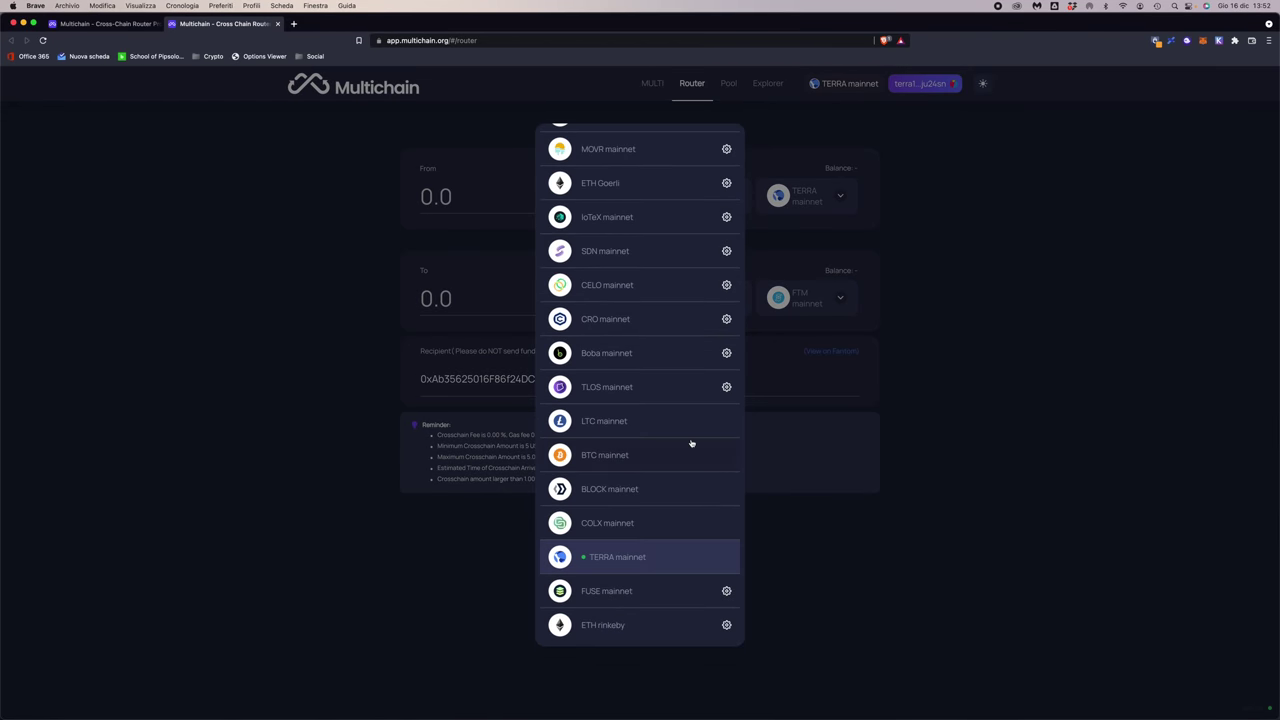
{"action": "scroll", "coordinate": [691, 445], "scroll_direction": "up", "scroll_amount": 10}
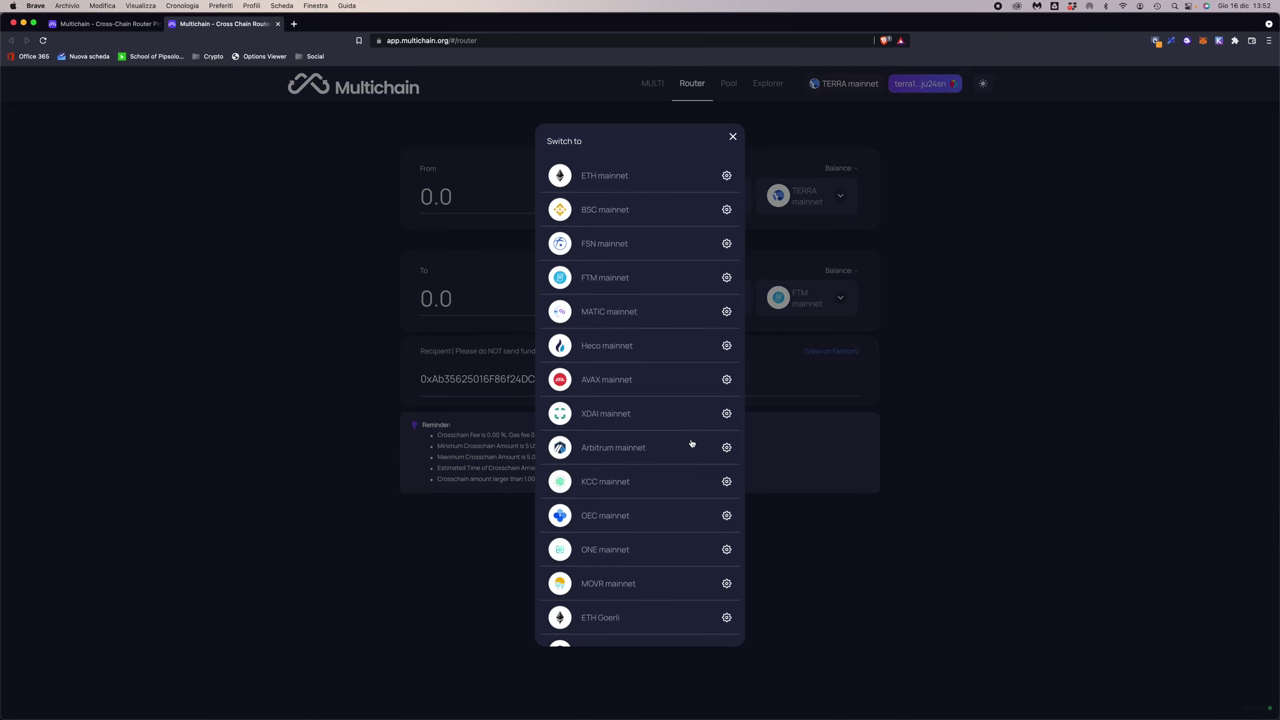
{"action": "left_click", "coordinate": [631, 174]}
{"action": "left_click", "coordinate": [714, 98]}
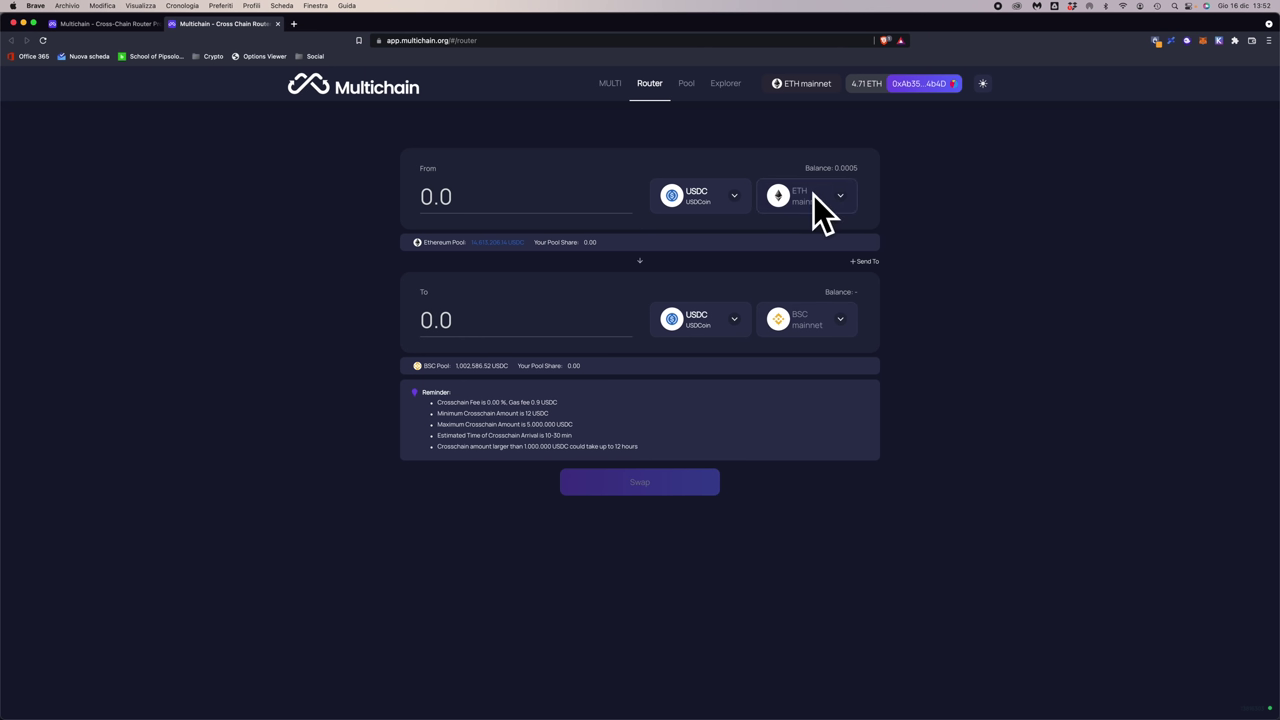
Browse the source tokens, search for "eth" and choose ETH (Ethereum) as the token to send.
{"action": "left_click", "coordinate": [728, 200]}
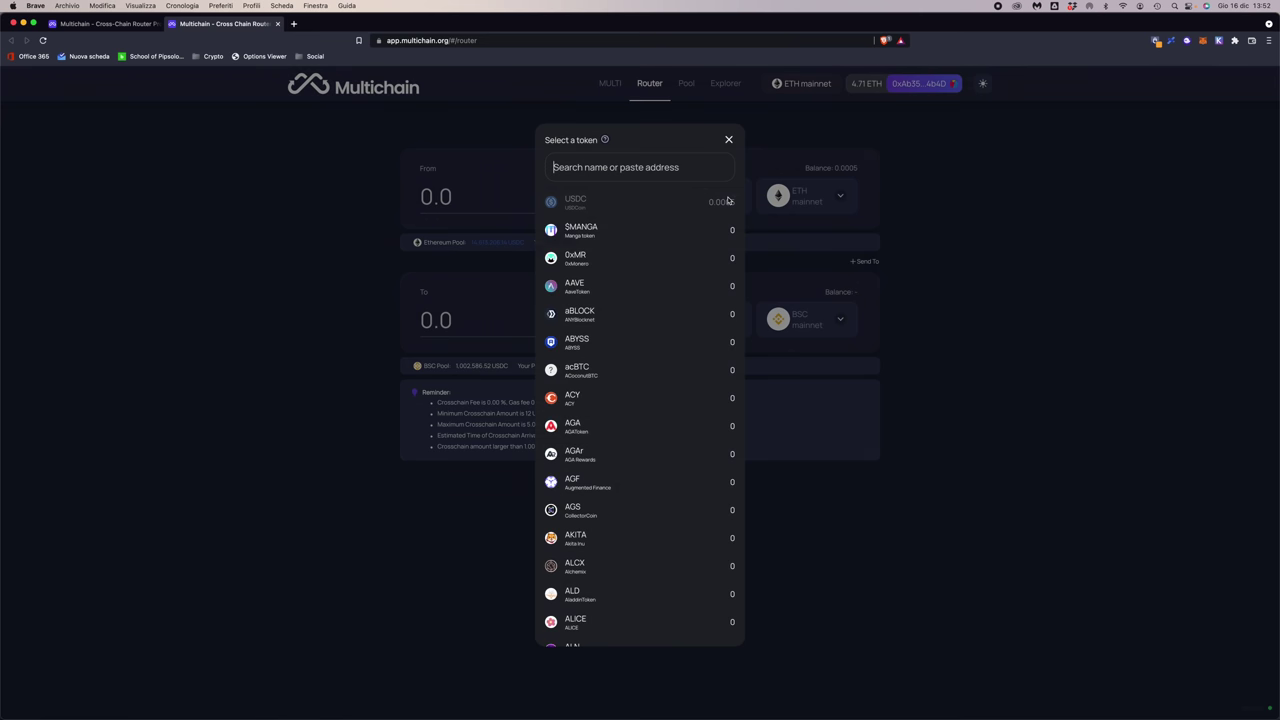
{"action": "scroll", "coordinate": [672, 271], "scroll_direction": "down", "scroll_amount": 5}
{"action": "scroll", "coordinate": [672, 271], "scroll_direction": "down", "scroll_amount": 20}
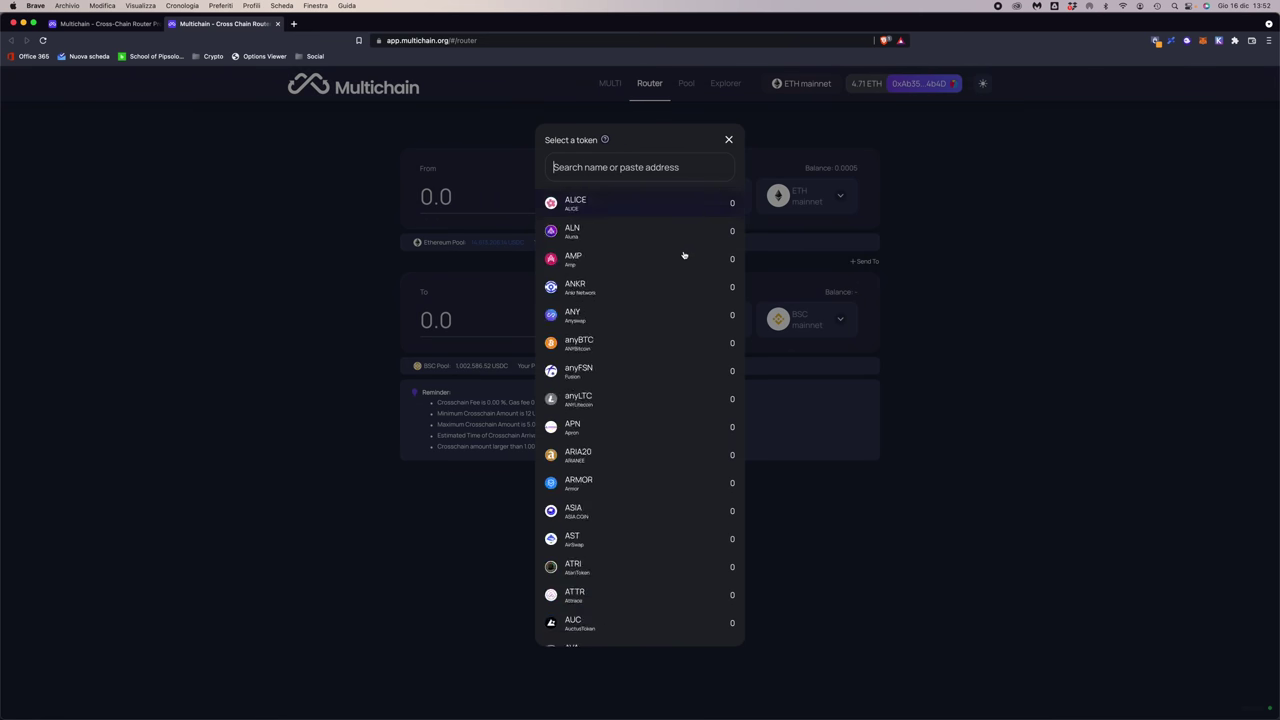
{"action": "scroll", "coordinate": [680, 255], "scroll_direction": "down", "scroll_amount": 20}
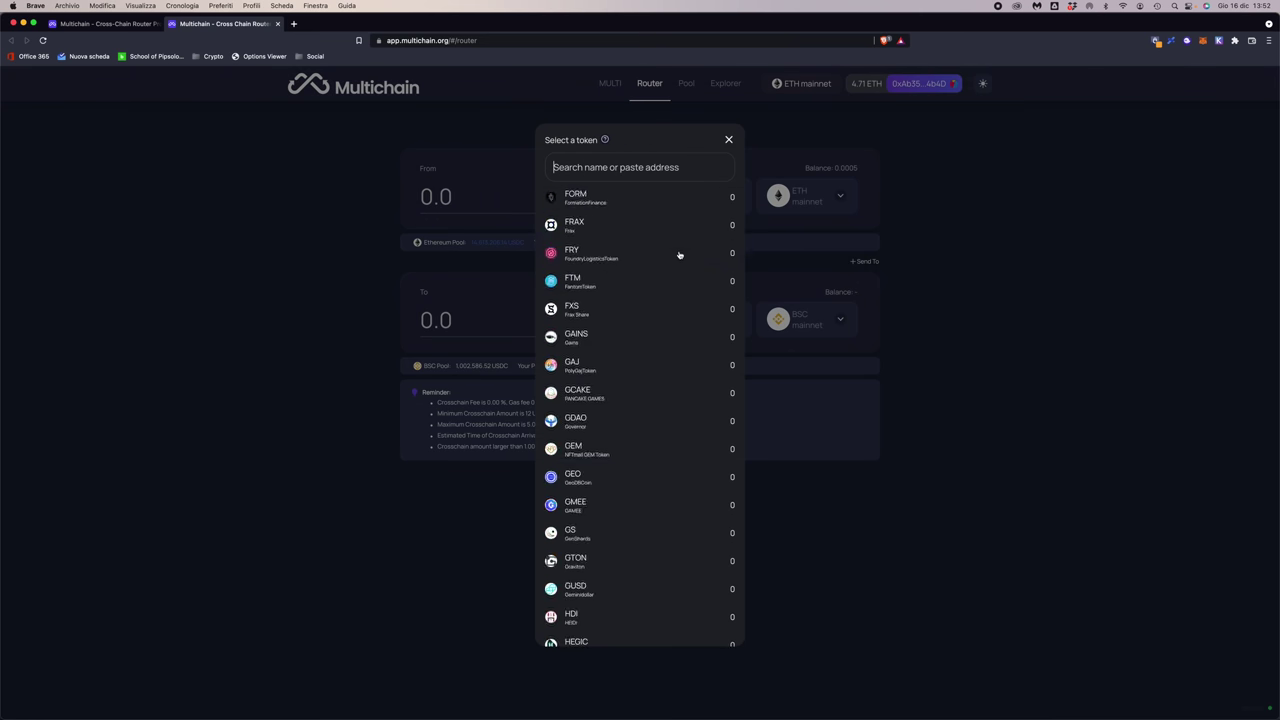
{"action": "scroll", "coordinate": [640, 534], "scroll_direction": "up", "scroll_amount": 10}
{"action": "scroll", "coordinate": [640, 534], "scroll_direction": "up", "scroll_amount": 20}
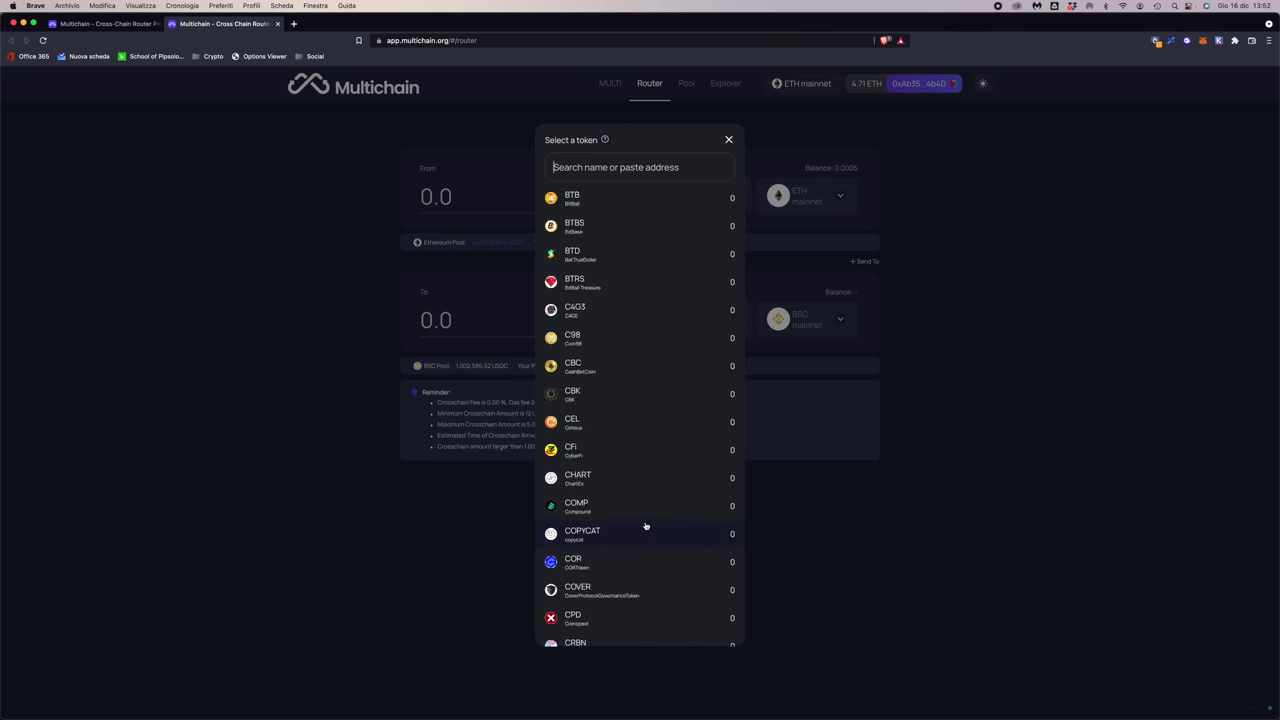
{"action": "left_click", "coordinate": [612, 168]}
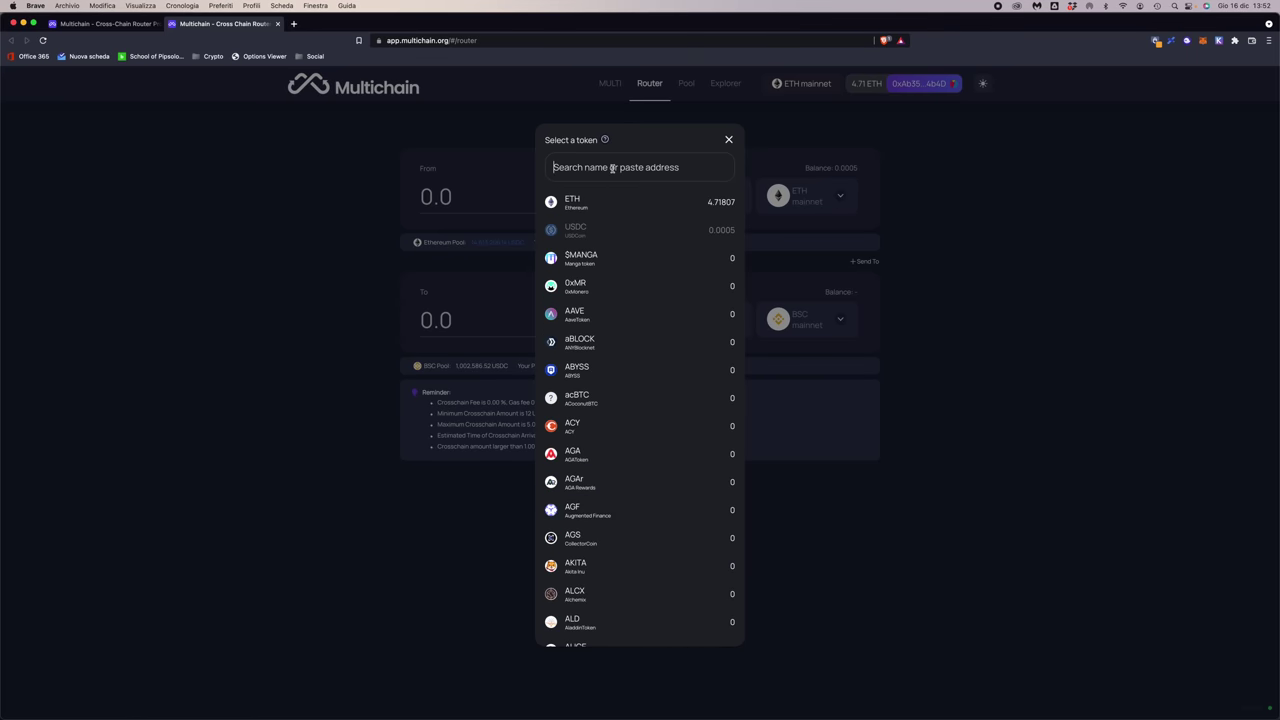
{"action": "type", "text": "eth"}
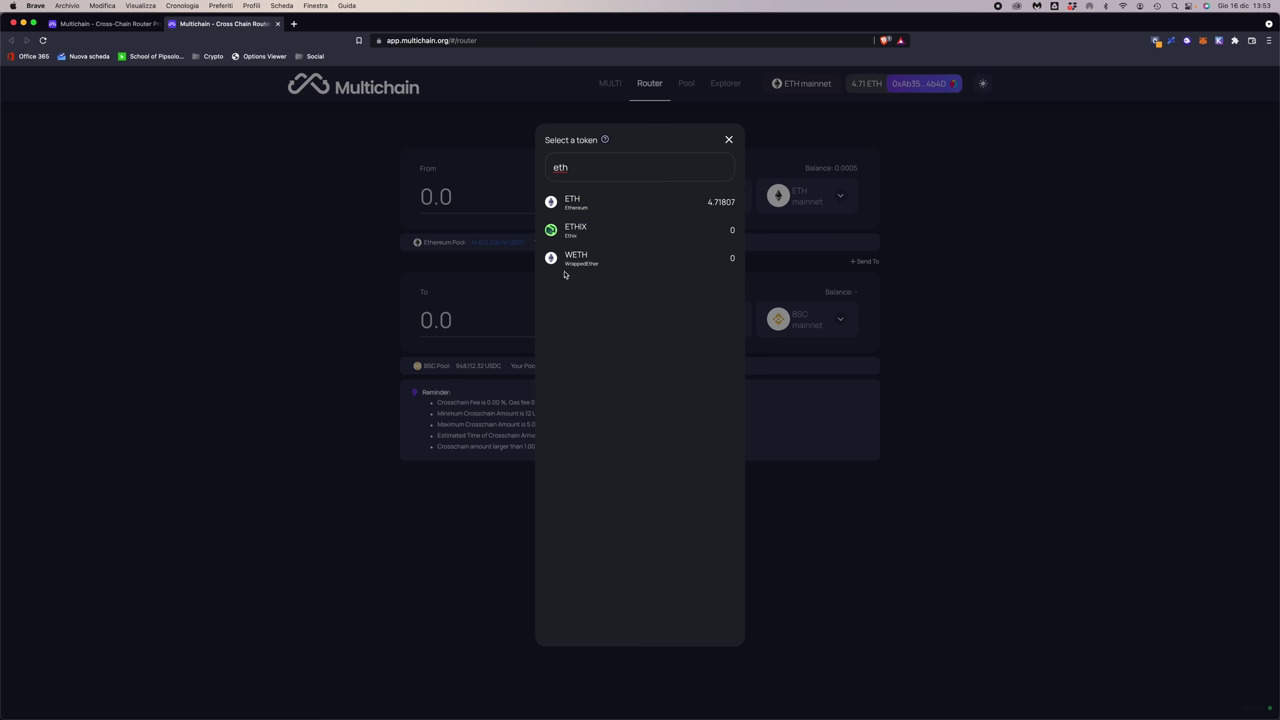
{"action": "left_click", "coordinate": [574, 202]}
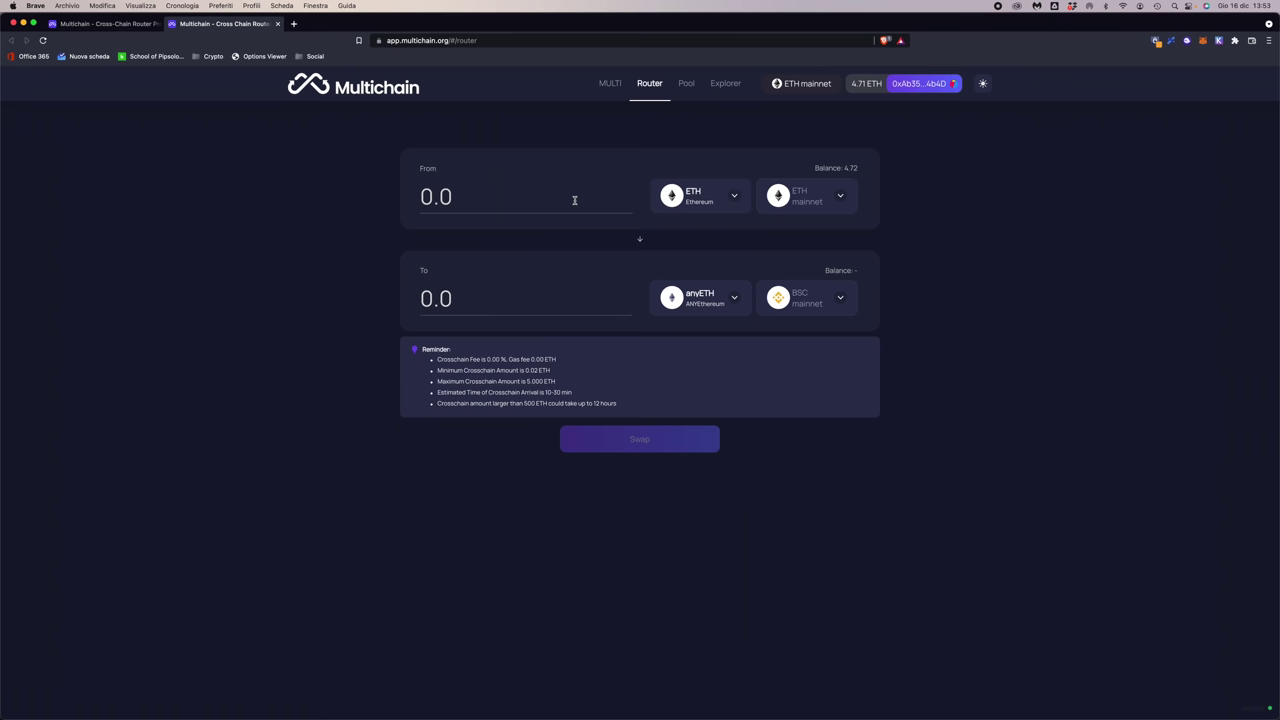
Try Heco mainnet and MOVR mainnet as the destination network for the ETH transfer.
{"action": "left_click", "coordinate": [830, 302]}
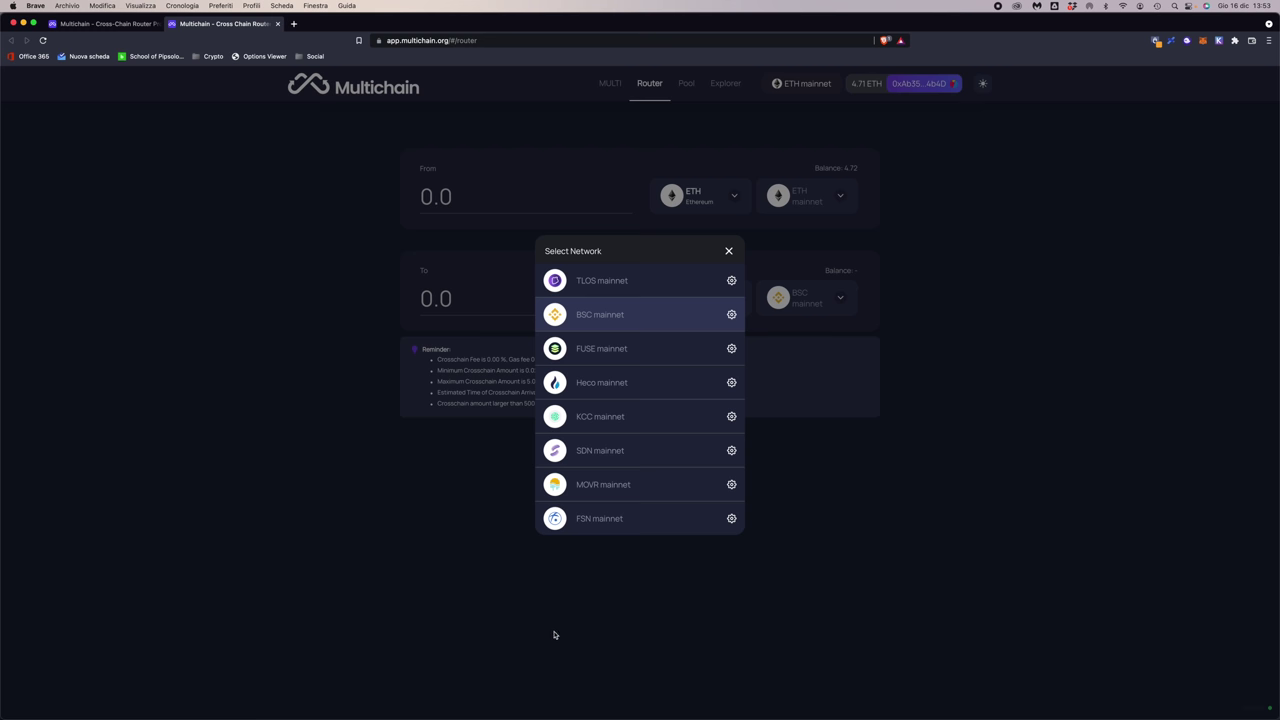
{"action": "left_click", "coordinate": [594, 381]}
{"action": "left_click", "coordinate": [835, 300]}
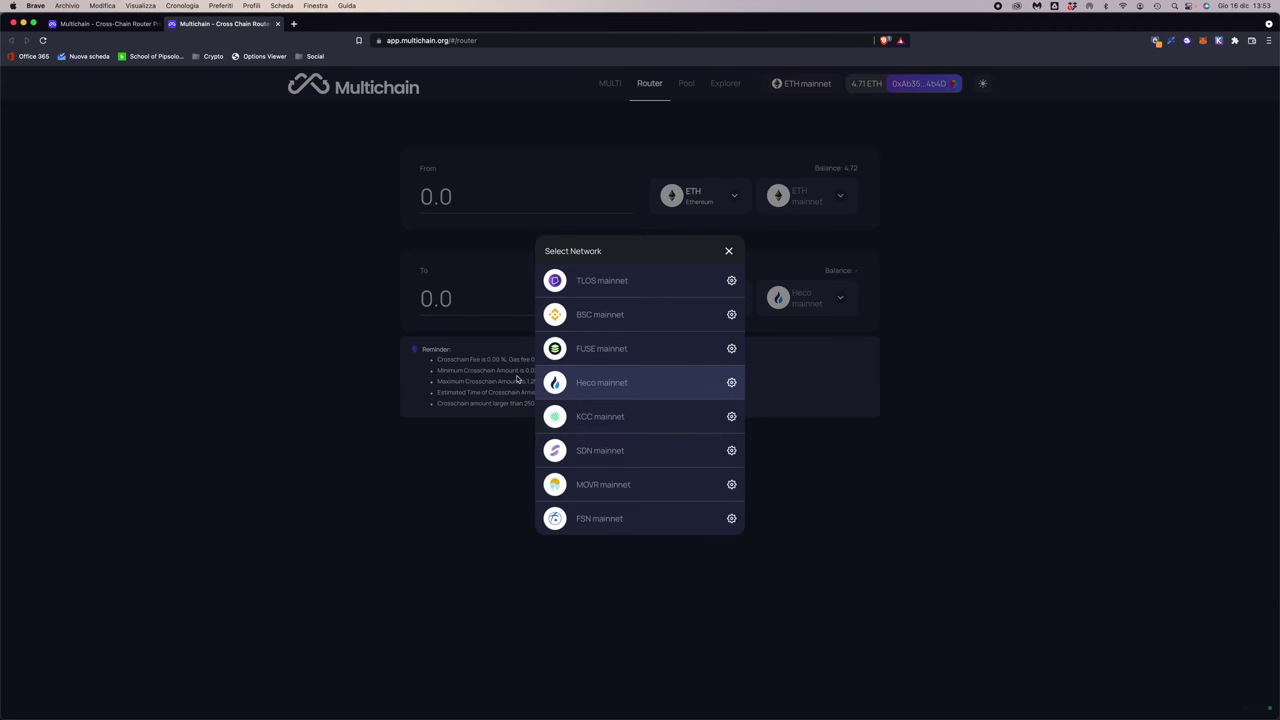
{"action": "left_click", "coordinate": [617, 485]}
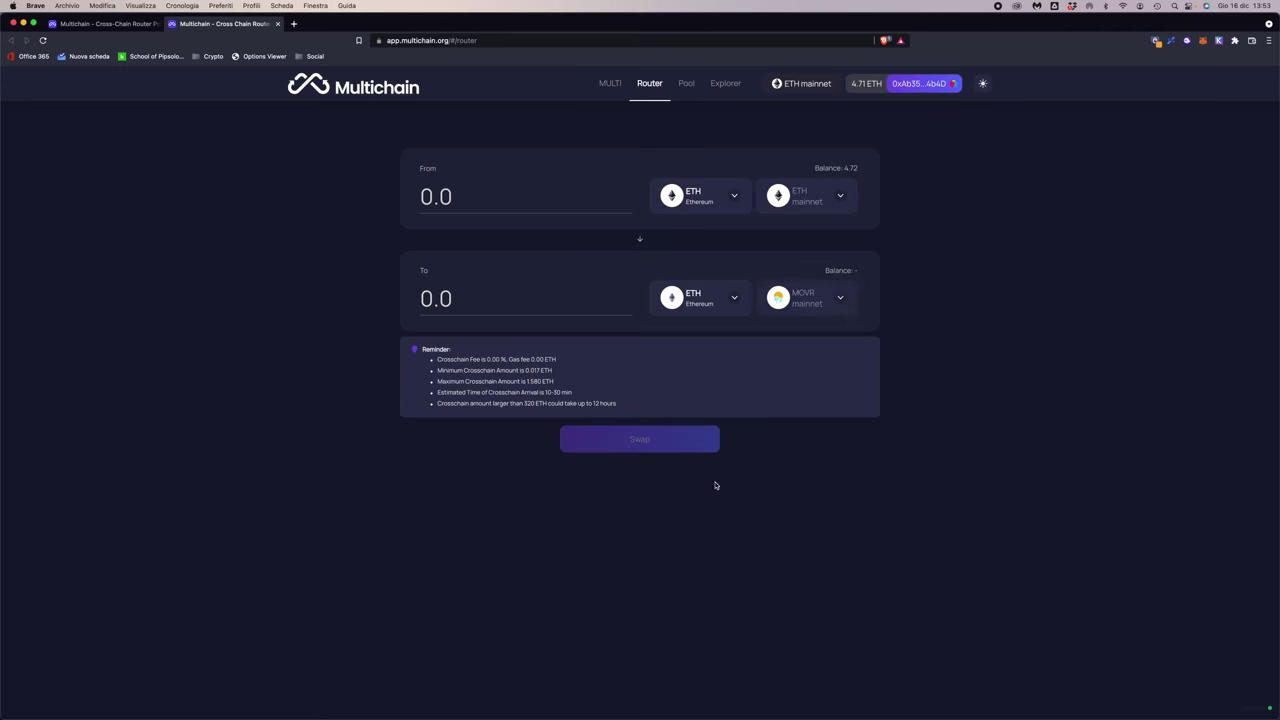
Check the destination tokens offered on MOVR and set the destination network to BSC mainnet.
{"action": "left_click", "coordinate": [834, 306]}
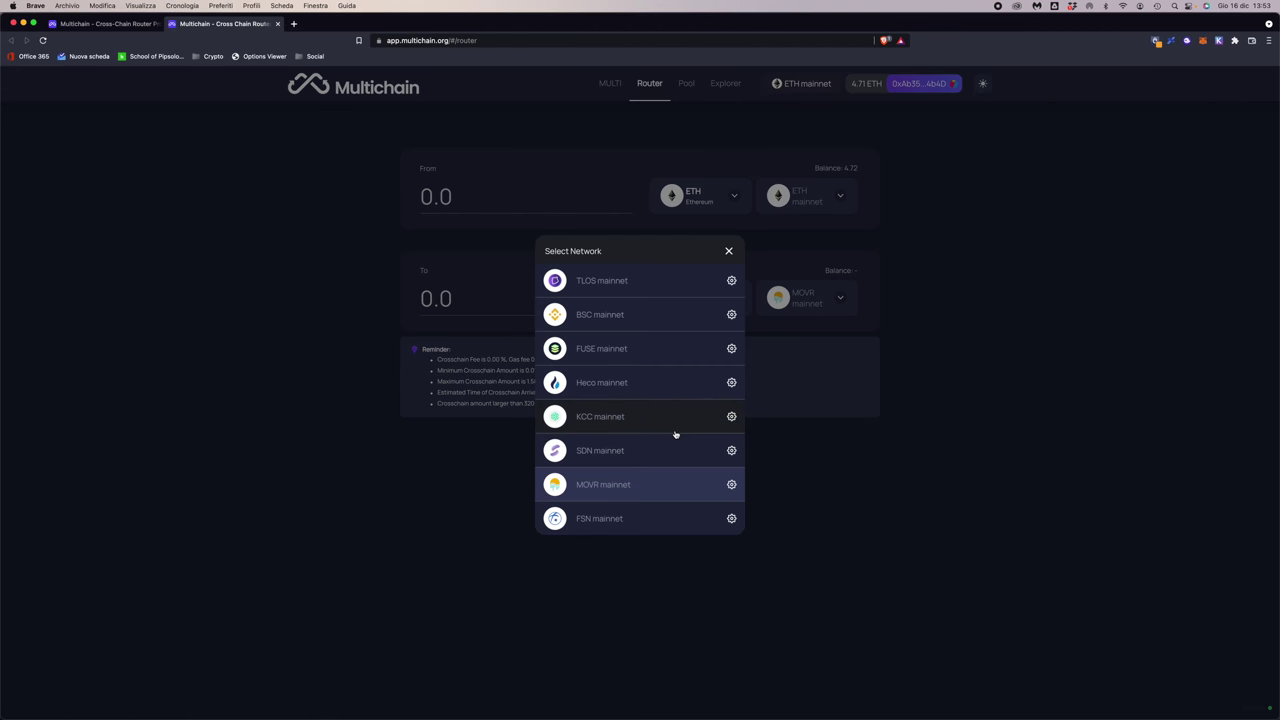
{"action": "left_click", "coordinate": [840, 333]}
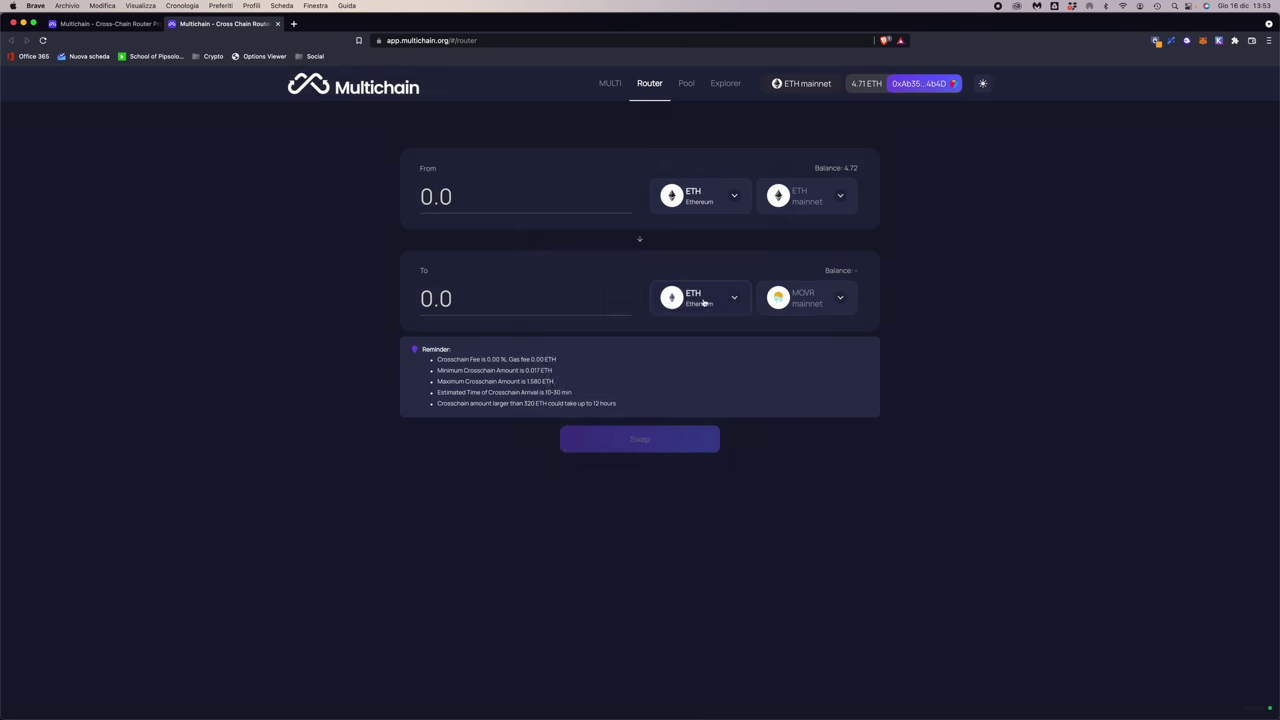
{"action": "left_click", "coordinate": [684, 300]}
{"action": "left_click", "coordinate": [837, 334]}
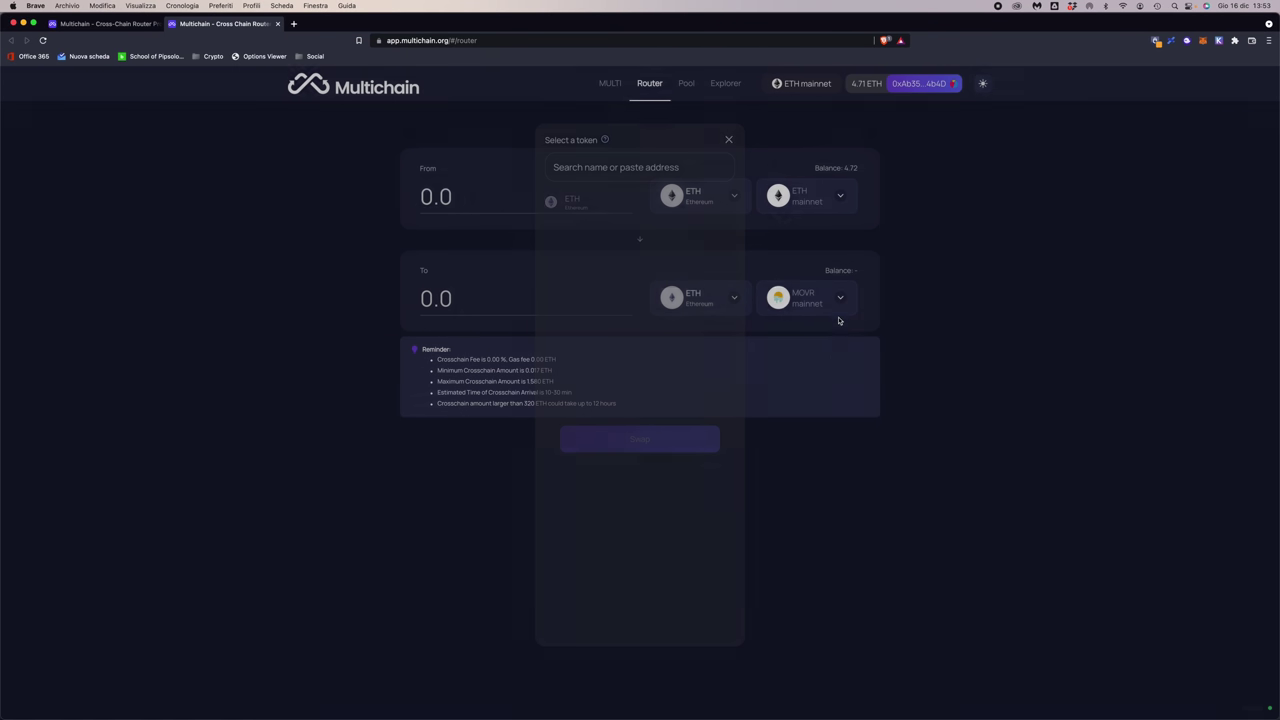
{"action": "left_click", "coordinate": [838, 303]}
{"action": "left_click", "coordinate": [617, 313]}
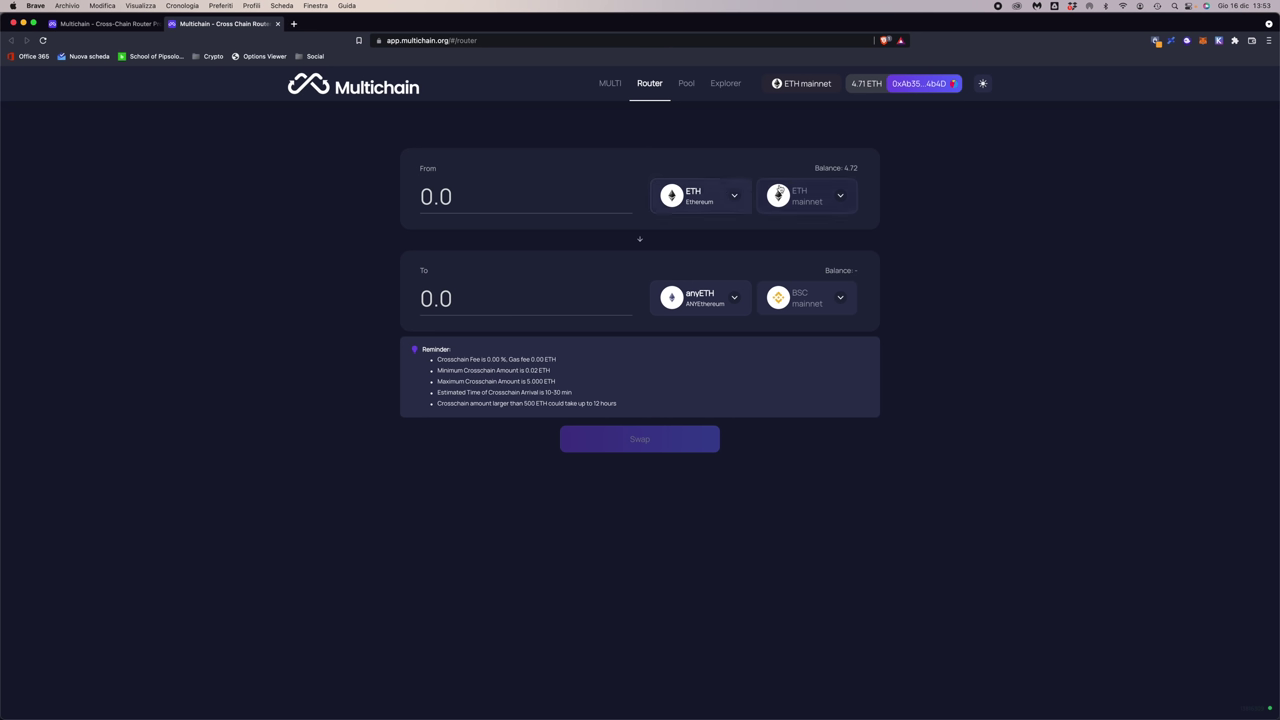
Search the source tokens for "usd" and choose USDC as the token to send.
{"action": "left_click", "coordinate": [690, 205]}
{"action": "scroll", "coordinate": [655, 286], "scroll_direction": "down", "scroll_amount": 10}
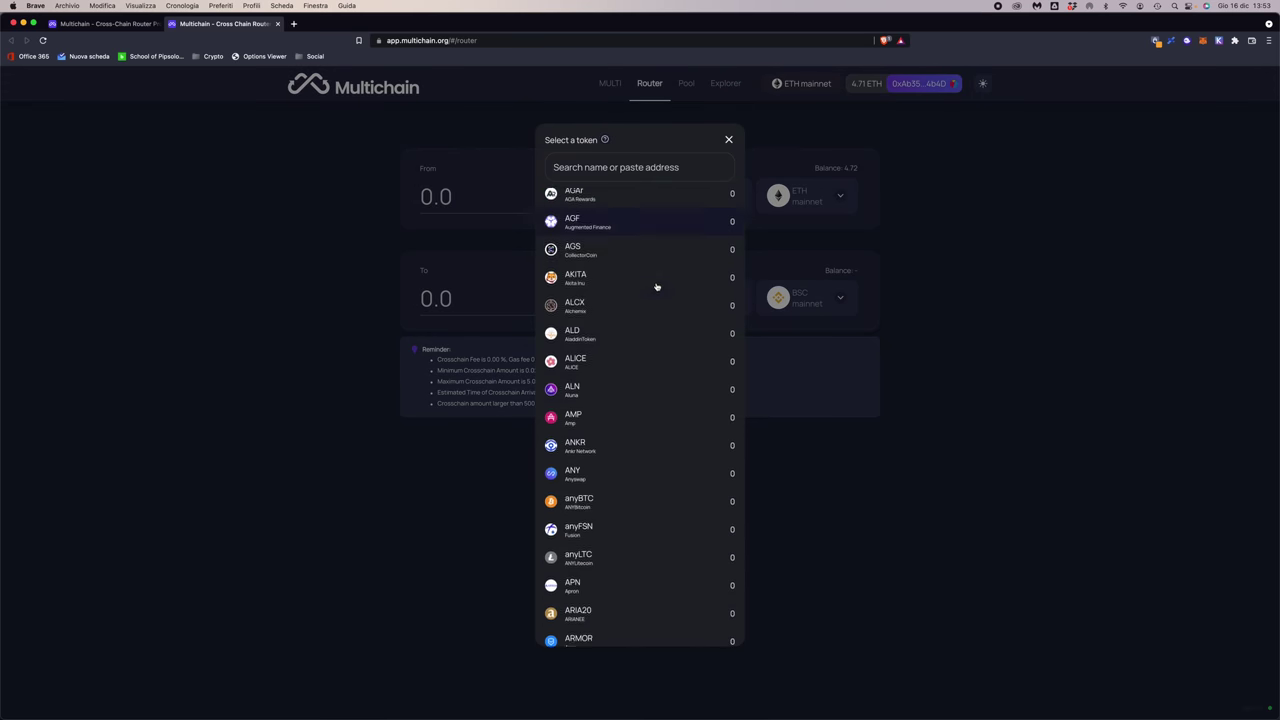
{"action": "scroll", "coordinate": [655, 286], "scroll_direction": "down", "scroll_amount": 15}
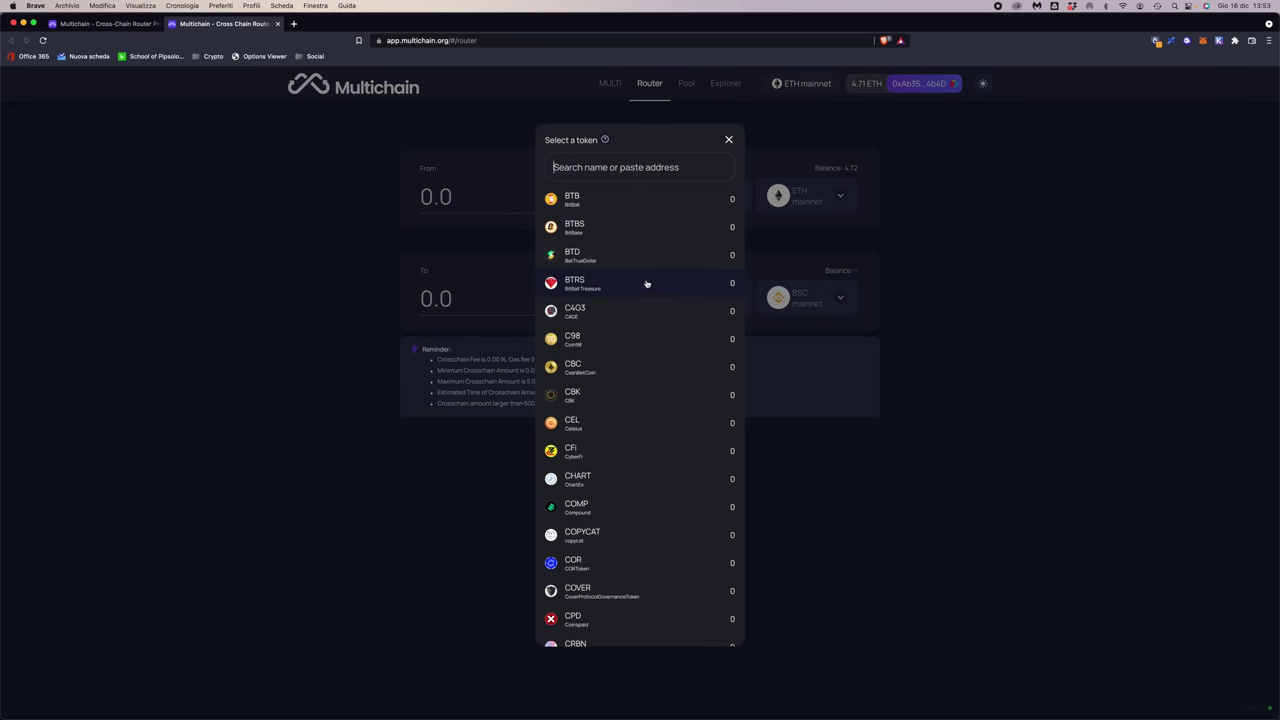
{"action": "type", "text": "usd"}
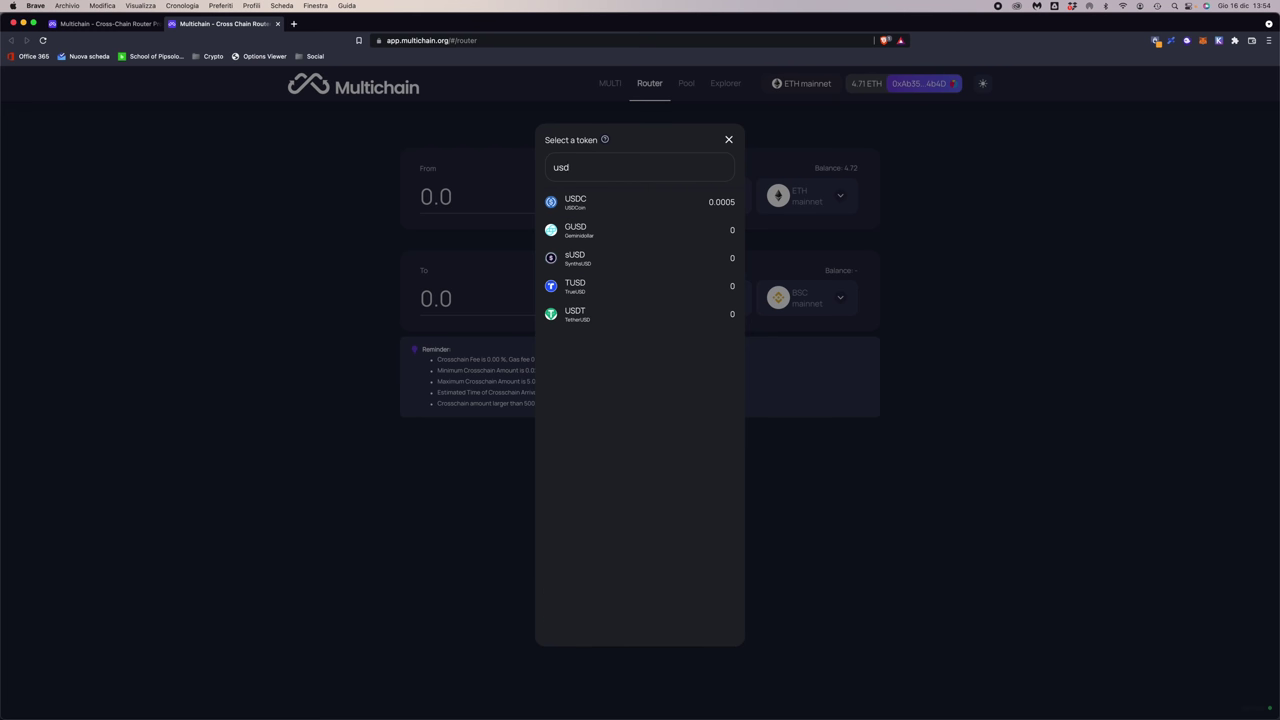
{"action": "left_click", "coordinate": [634, 201]}
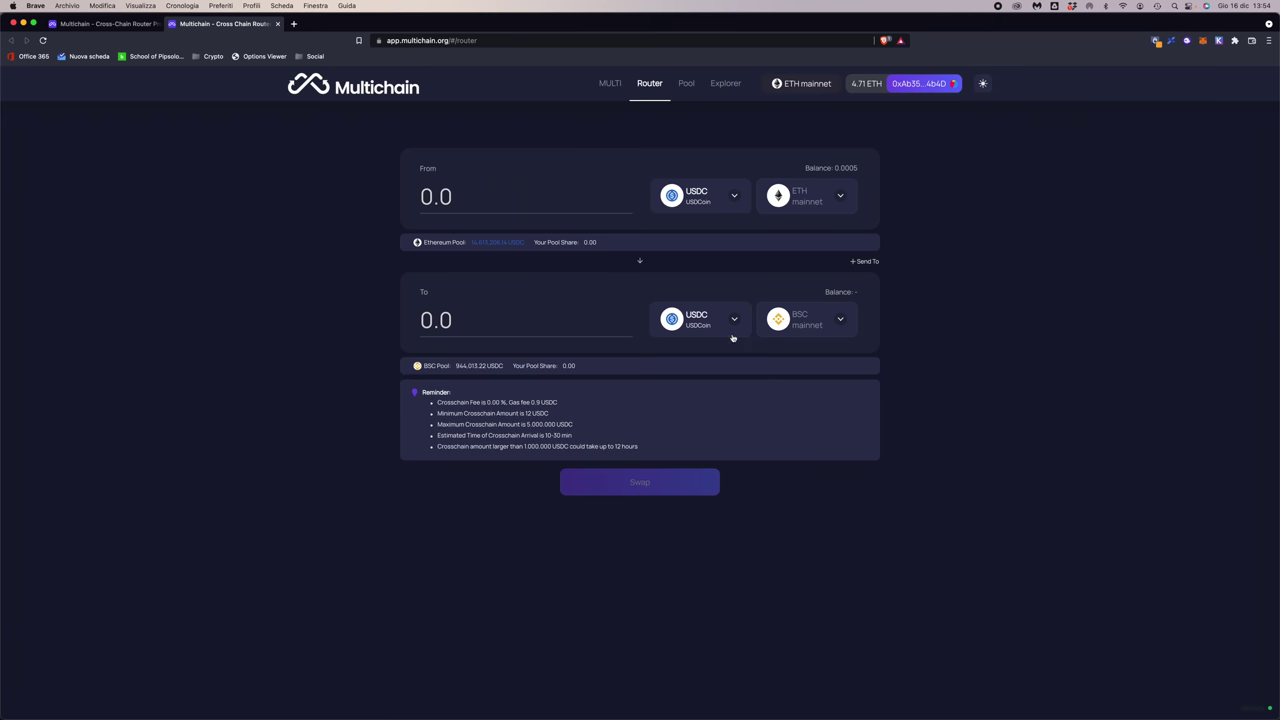
Try MATIC mainnet as the USDC destination network and settle on FTM mainnet.
{"action": "left_click", "coordinate": [838, 328]}
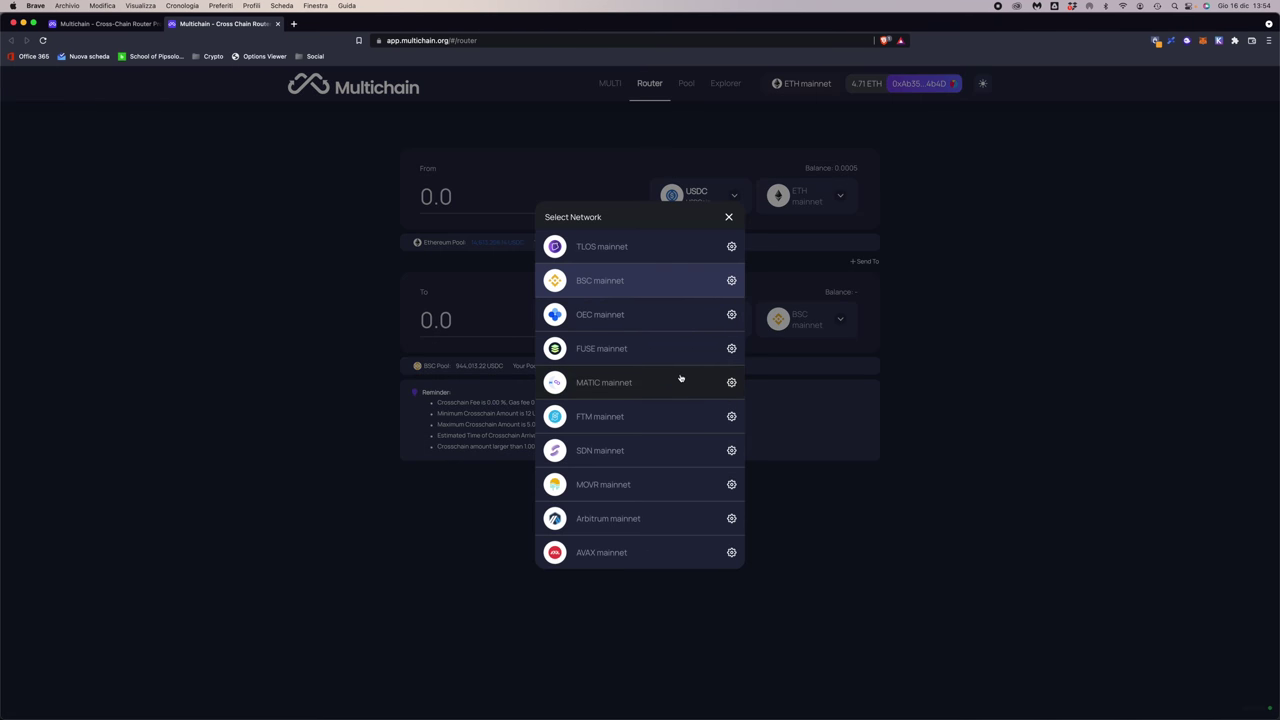
{"action": "left_click", "coordinate": [626, 386]}
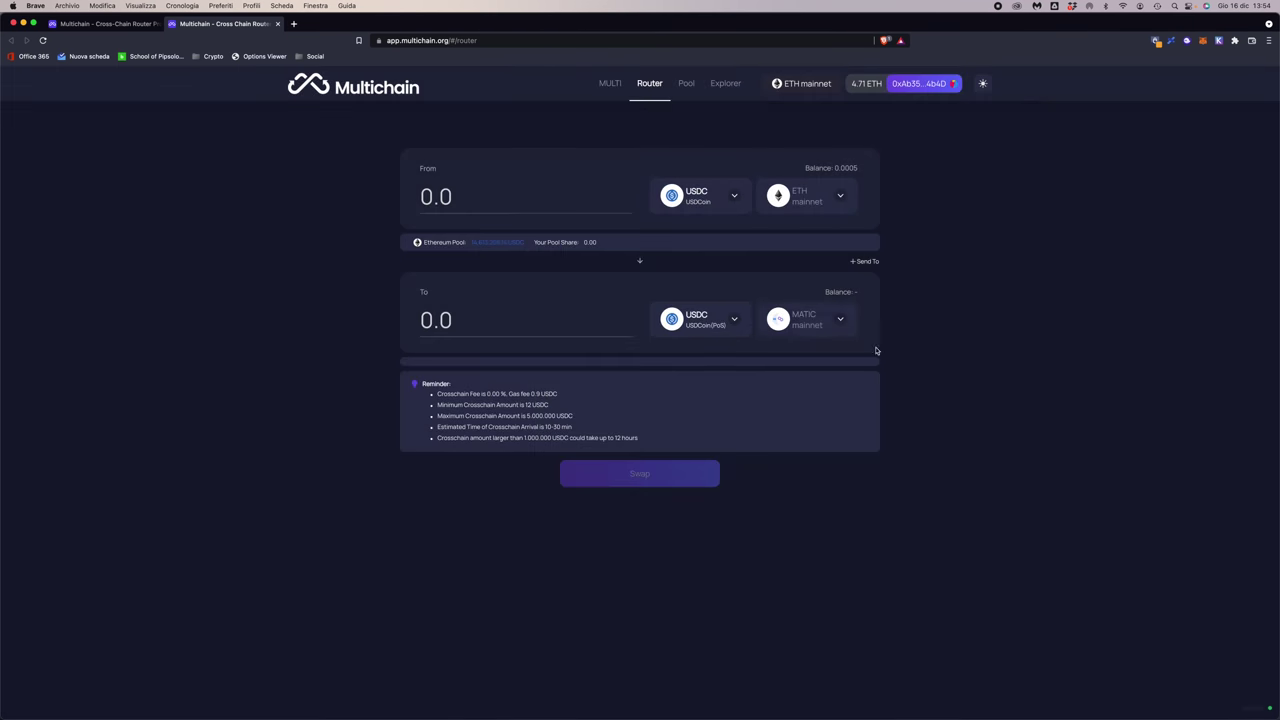
{"action": "left_click", "coordinate": [825, 325]}
{"action": "left_click", "coordinate": [651, 423]}
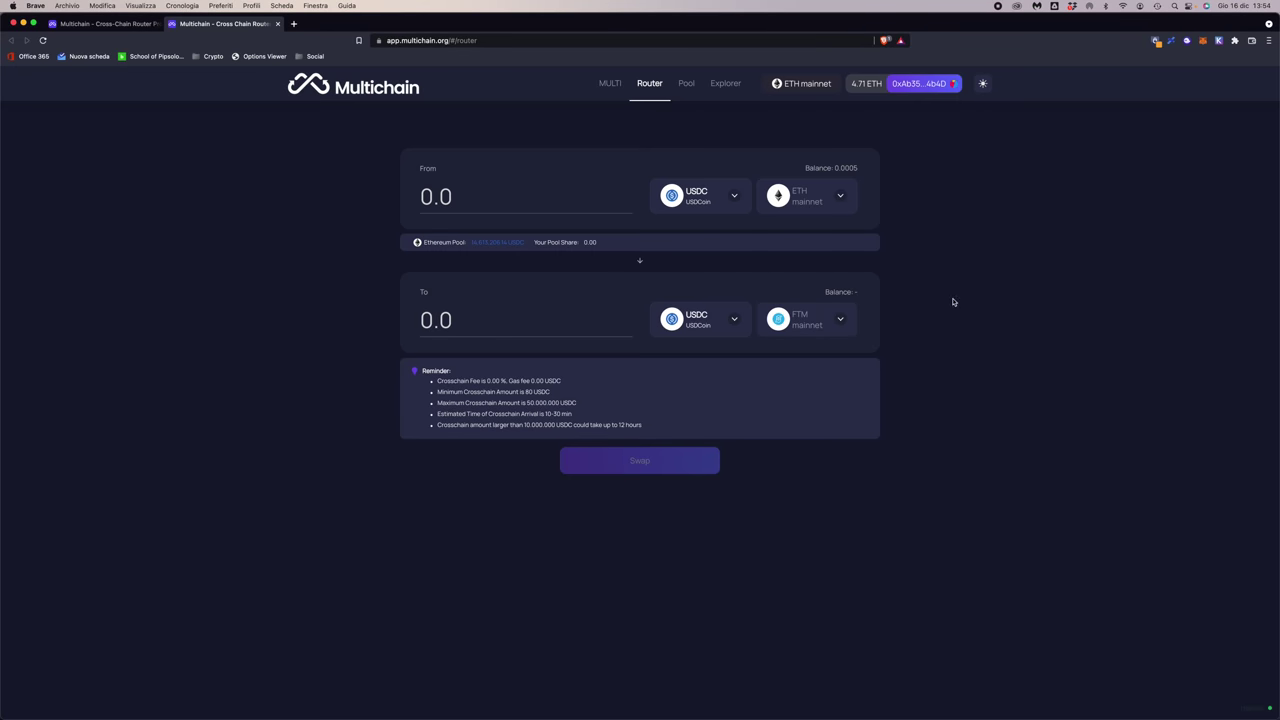
Review the crosschain fee and the estimated arrival time in the reminder for the USDC transfer to Fantom.
{"action": "left_click_drag", "start_coordinate": [436, 382], "coordinate": [517, 382]}
{"action": "left_click", "coordinate": [611, 379]}
{"action": "left_click_drag", "start_coordinate": [462, 414], "coordinate": [599, 414]}
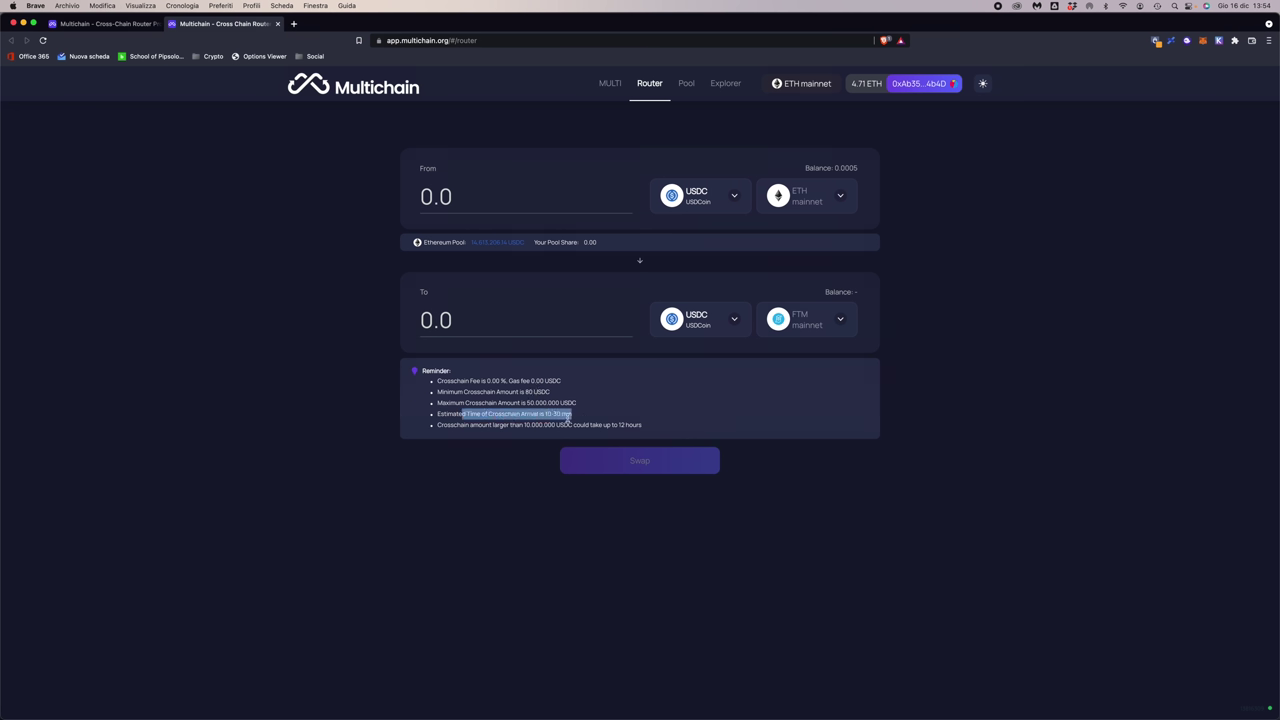
{"action": "left_click", "coordinate": [600, 413]}
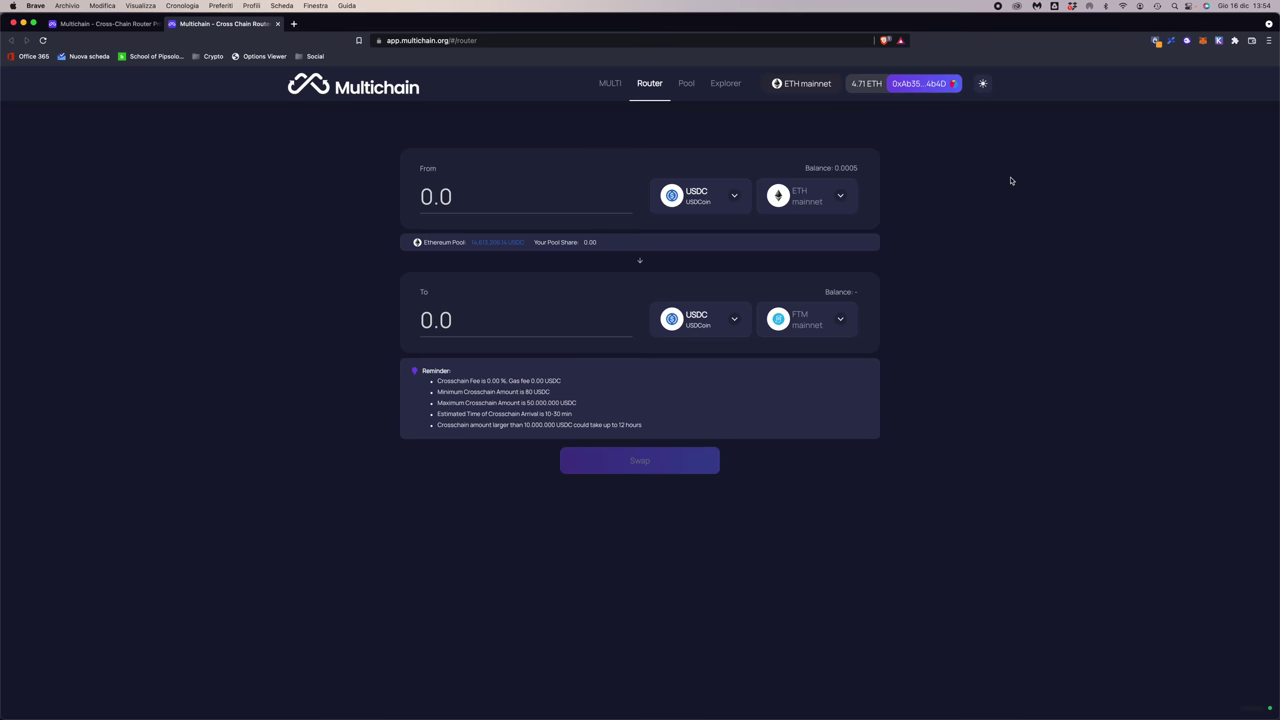
Browse the liquidity pool list to examine the available tokens, their chains and liquidity.
{"action": "left_click", "coordinate": [690, 86]}
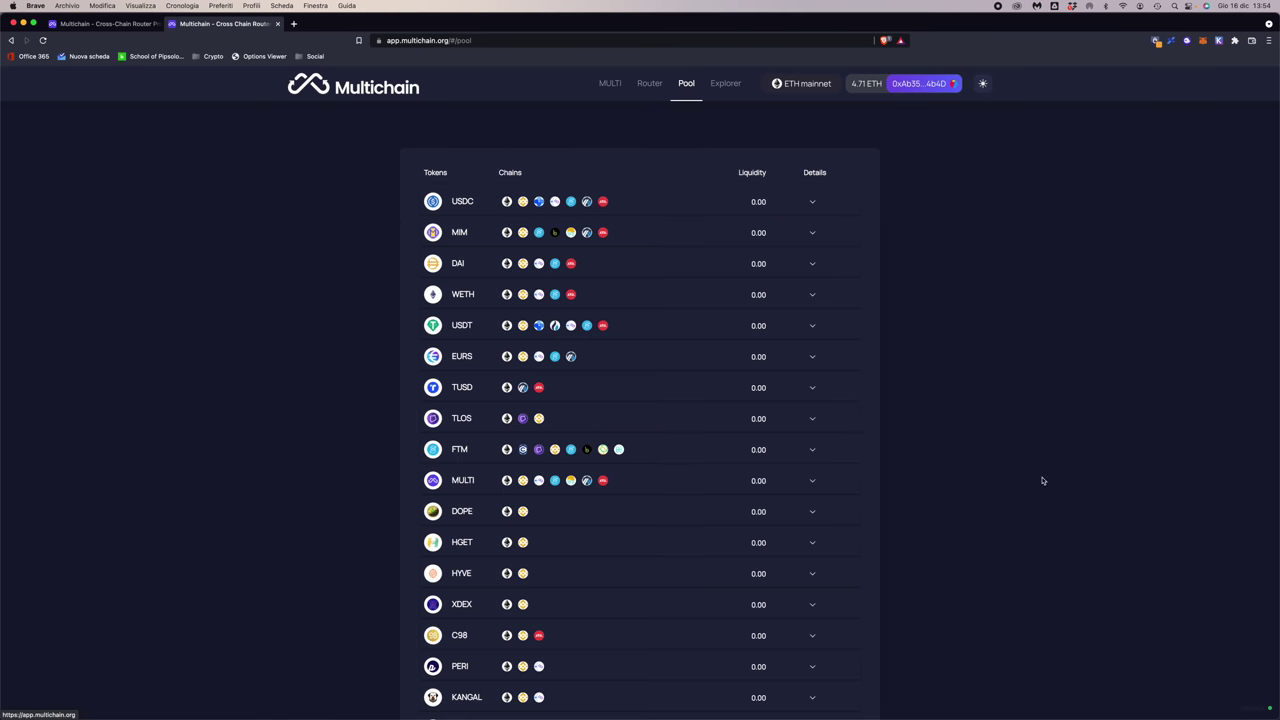
{"action": "scroll", "coordinate": [774, 443], "scroll_direction": "down", "scroll_amount": 5}
{"action": "scroll", "coordinate": [774, 443], "scroll_direction": "down", "scroll_amount": 10}
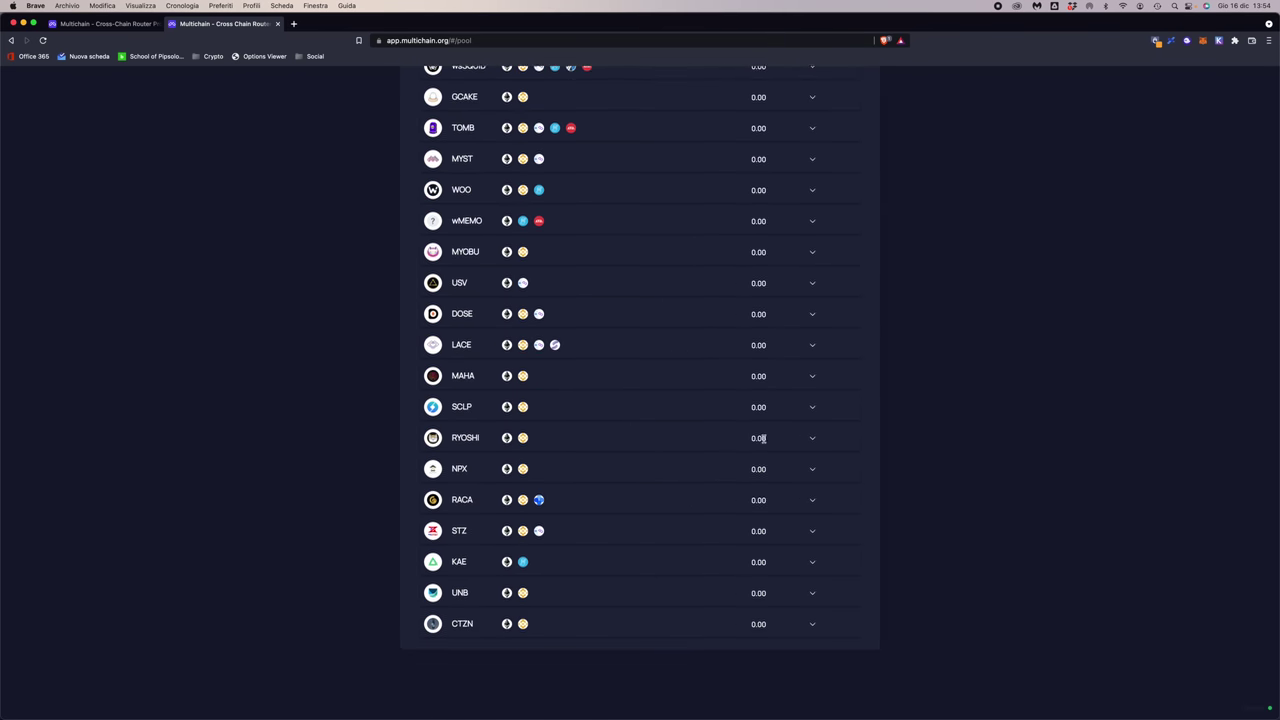
{"action": "scroll", "coordinate": [763, 440], "scroll_direction": "up", "scroll_amount": 8}
{"action": "scroll", "coordinate": [765, 438], "scroll_direction": "up", "scroll_amount": 5}
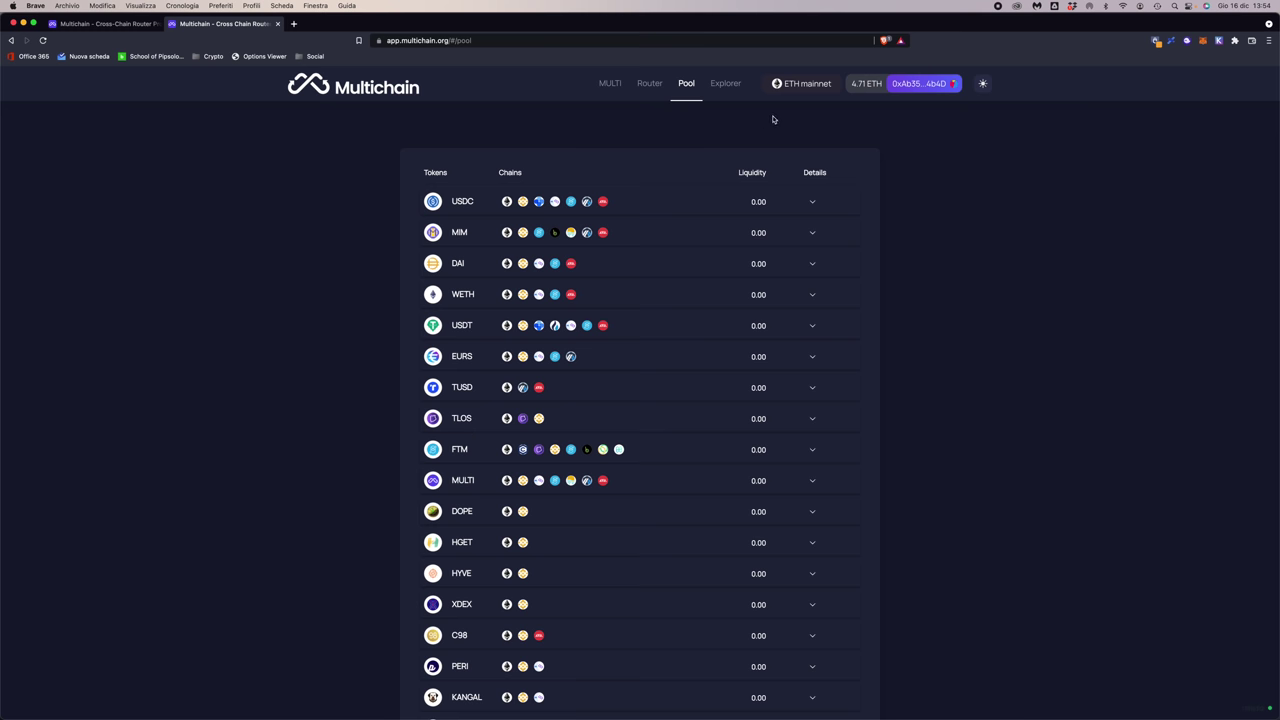
Return to the router and choose ETH as the token to send from ETH mainnet to BSC mainnet.
{"action": "left_click", "coordinate": [649, 83]}
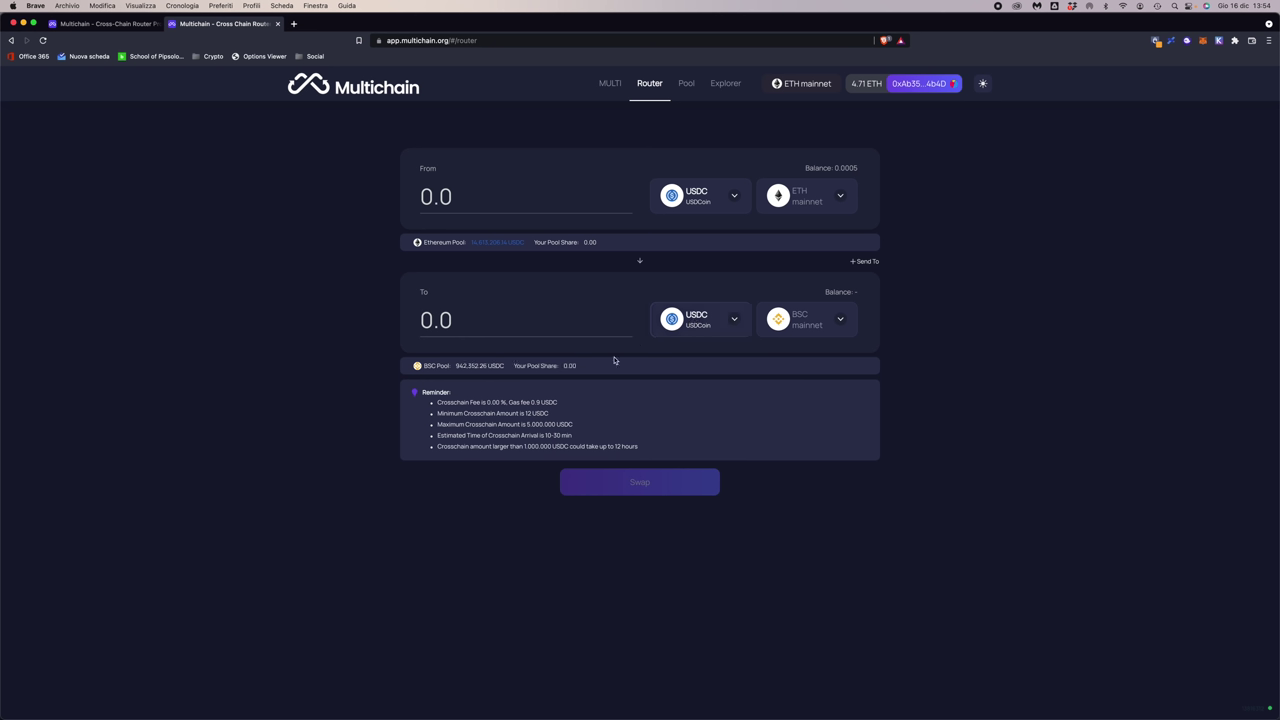
{"action": "left_click", "coordinate": [697, 205]}
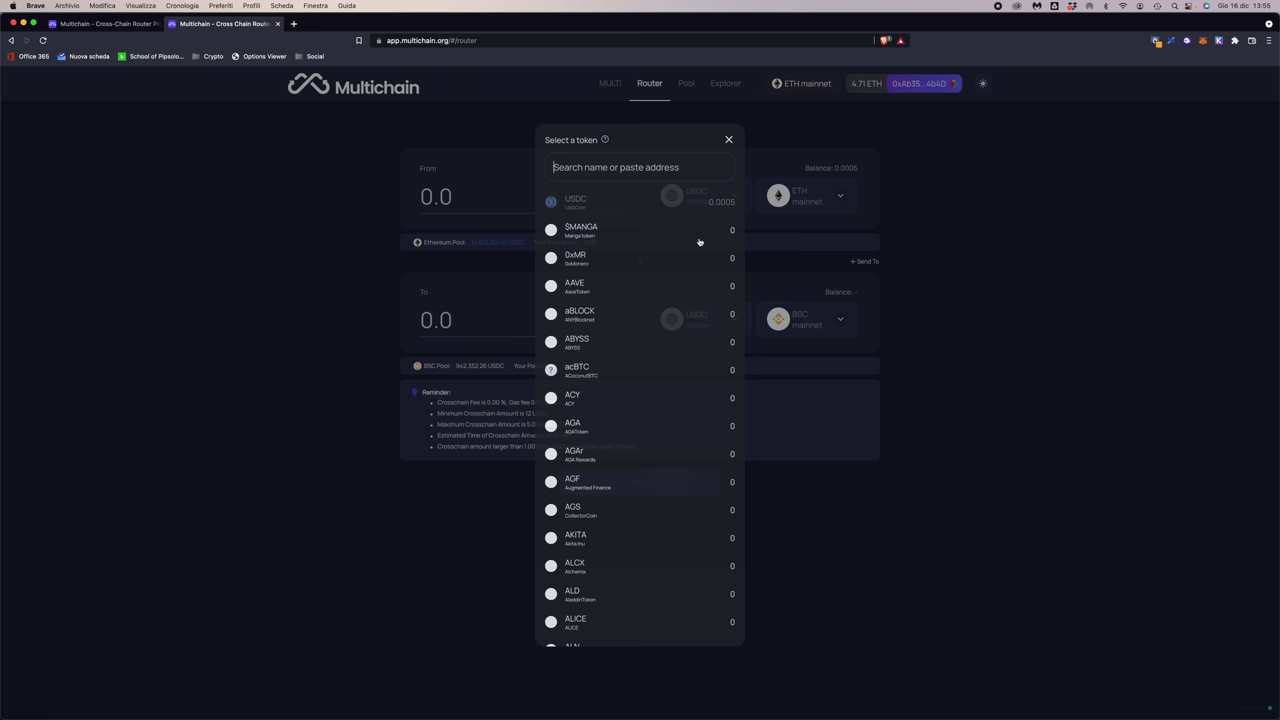
{"action": "left_click", "coordinate": [597, 203]}
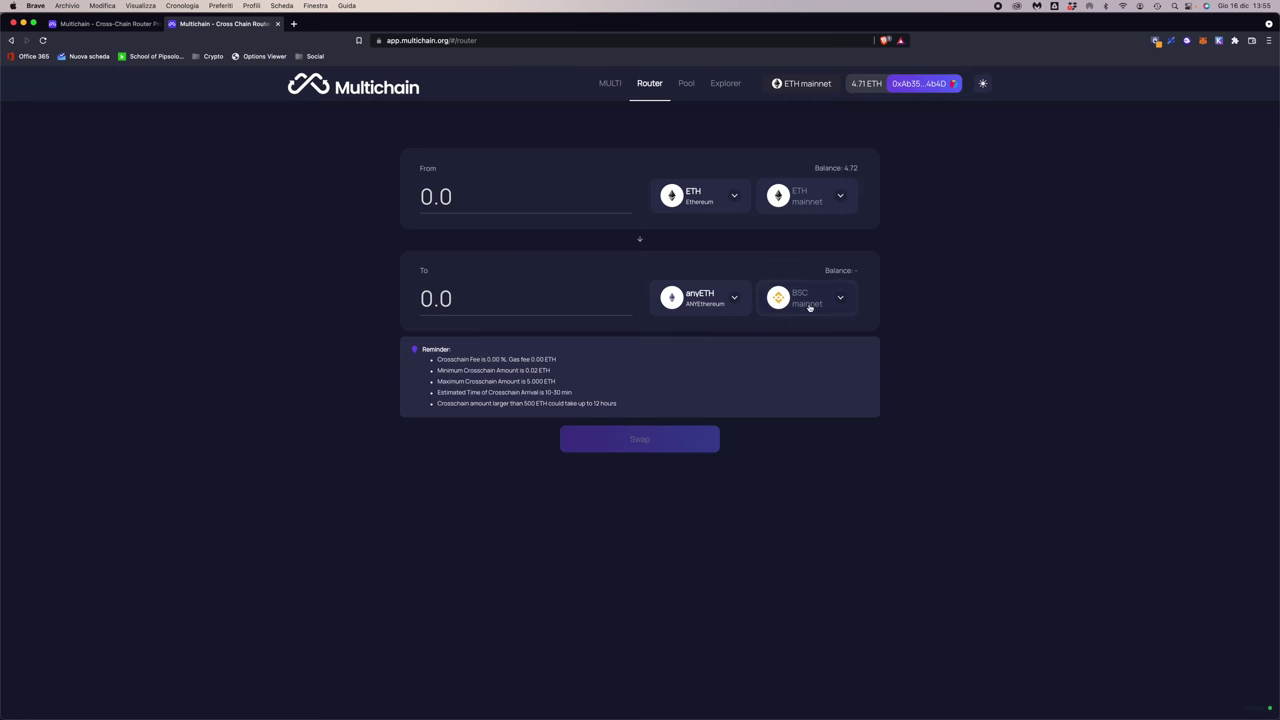
Try a swap of 1 ETH to anyETH on BSC mainnet and reject the transaction in MetaMask.
{"action": "left_click", "coordinate": [483, 197]}
{"action": "type", "text": "1"}
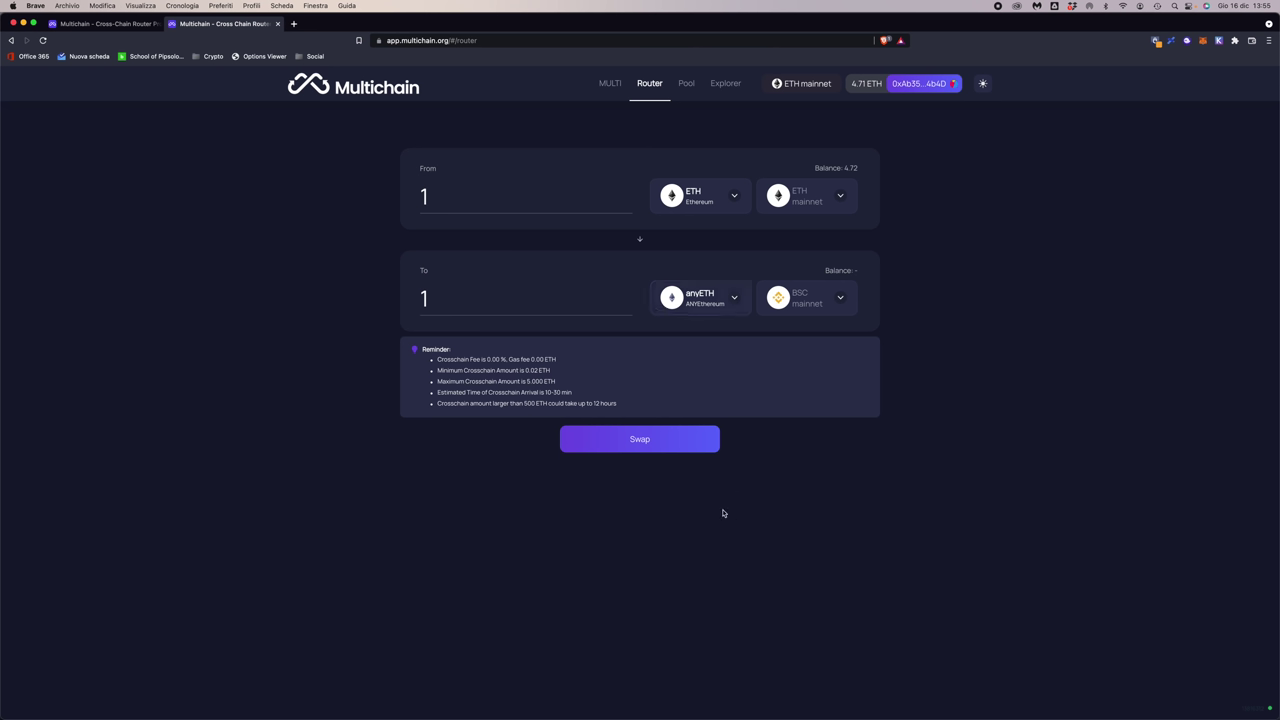
{"action": "left_click", "coordinate": [646, 441]}
{"action": "left_click", "coordinate": [630, 430]}
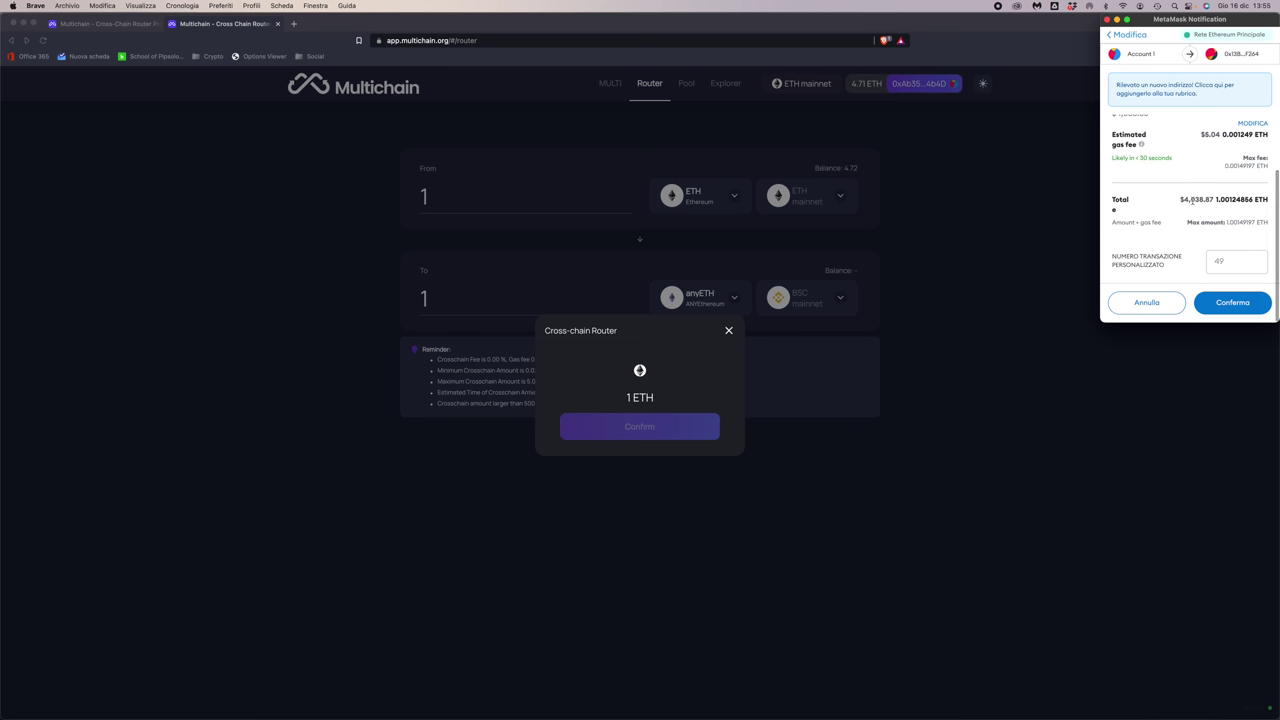
{"action": "left_click", "coordinate": [1146, 302]}
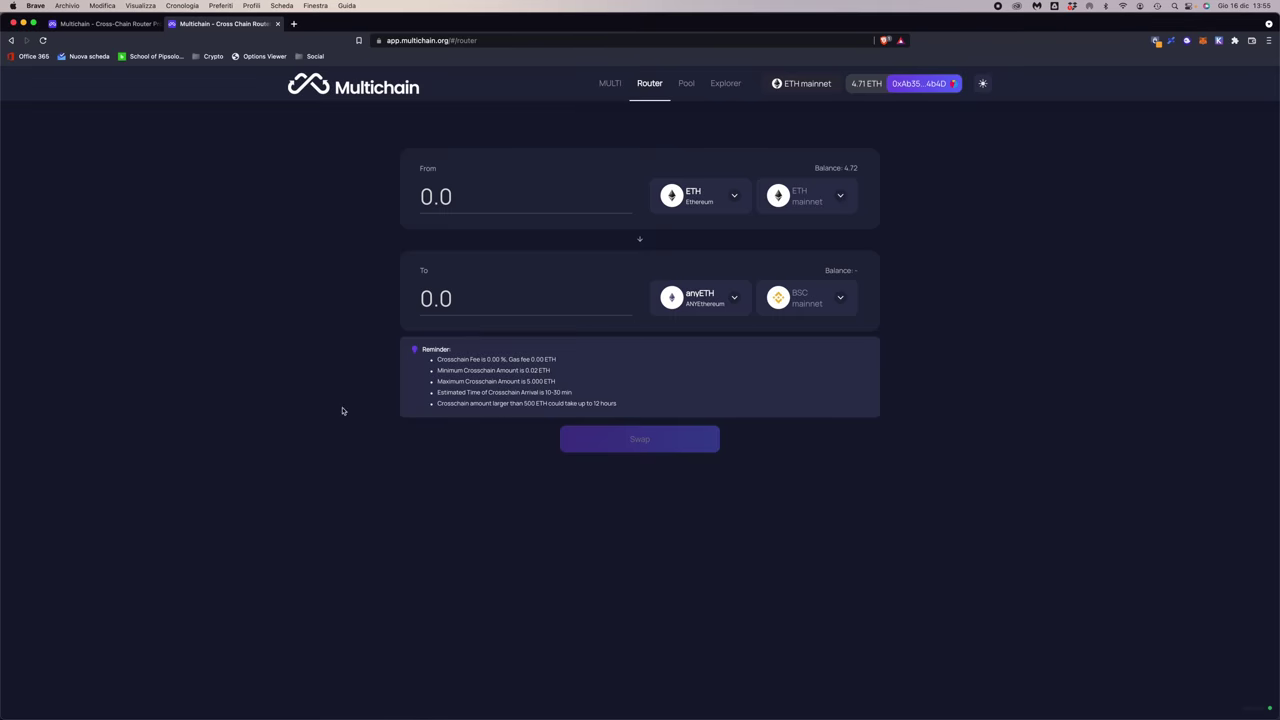
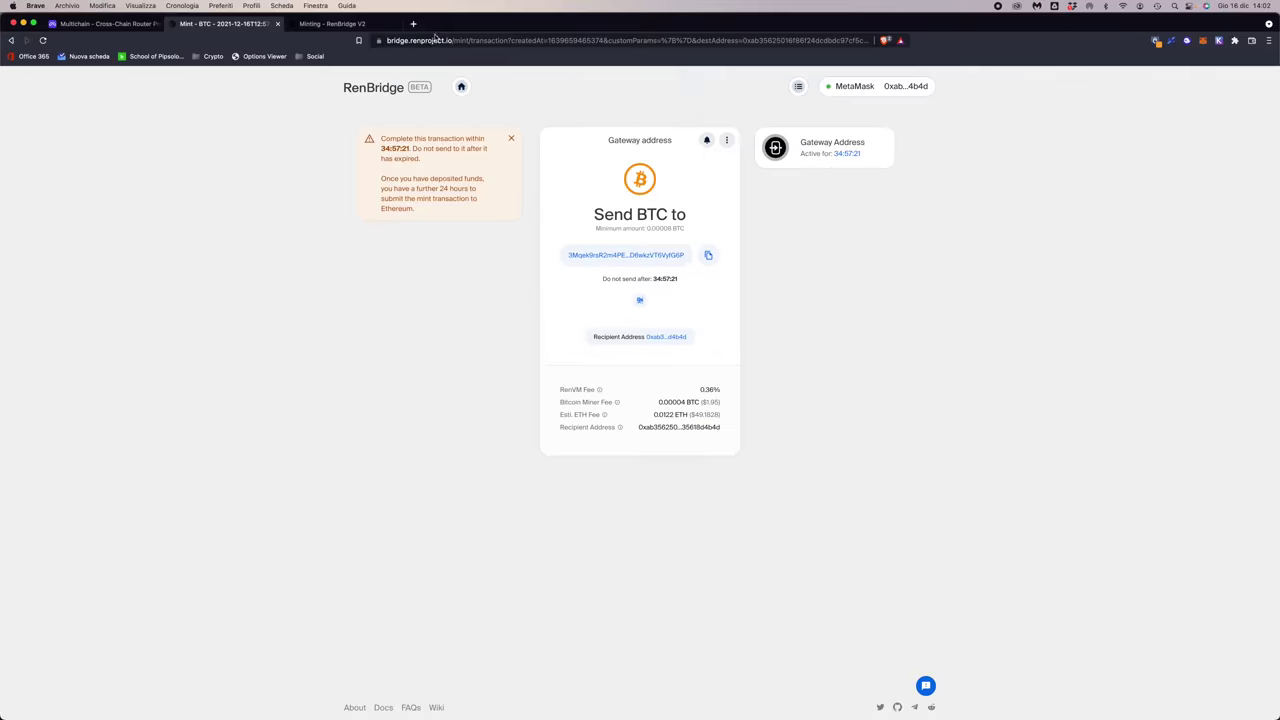
Open the Wormhole Token Bridge site, wormholebridge.com, and go to its token transfer page.
{"action": "type", "text": "worm"}
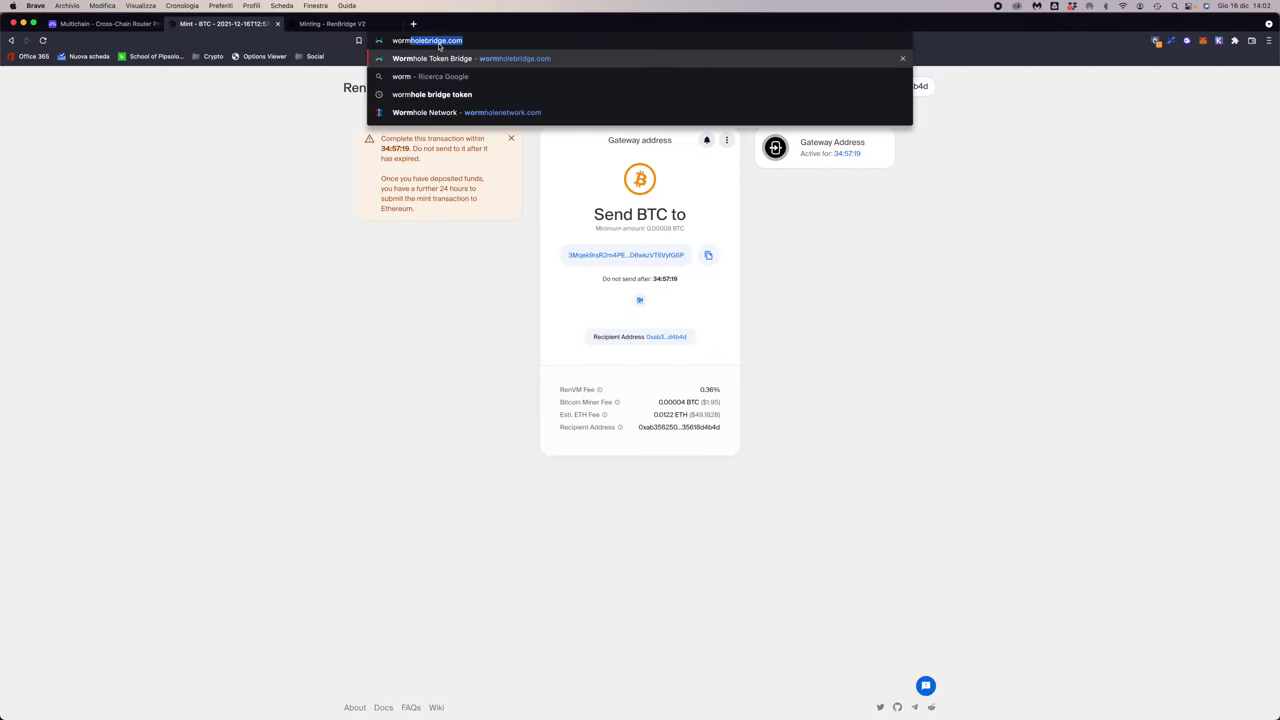
{"action": "key", "text": "Return"}
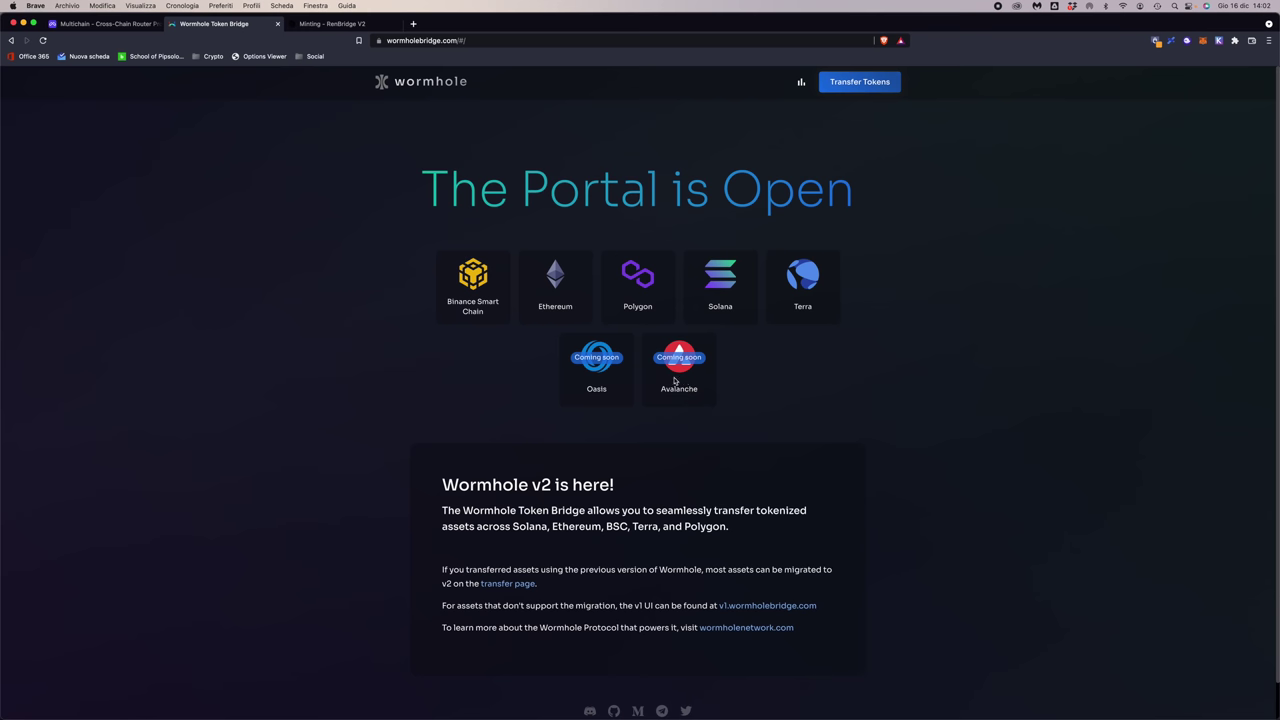
{"action": "scroll", "coordinate": [606, 417], "scroll_direction": "down", "scroll_amount": 1}
{"action": "scroll", "coordinate": [650, 300], "scroll_direction": "up", "scroll_amount": 1}
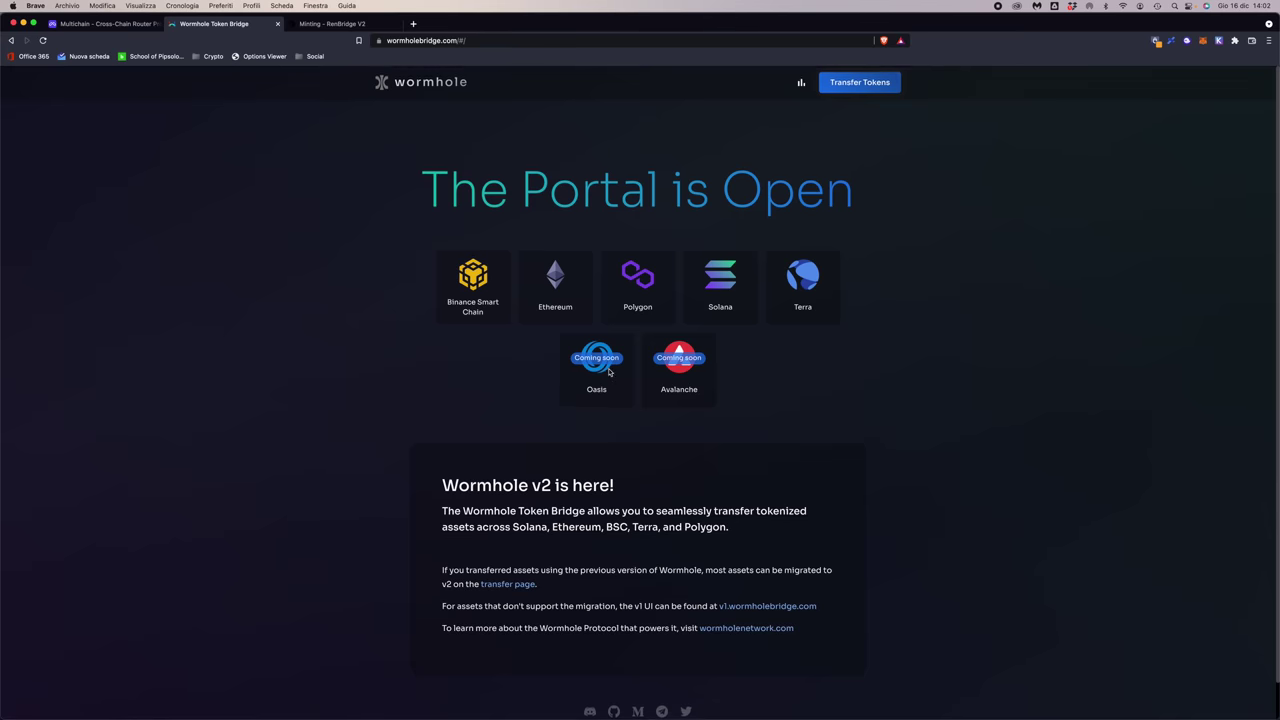
{"action": "left_click", "coordinate": [831, 88]}
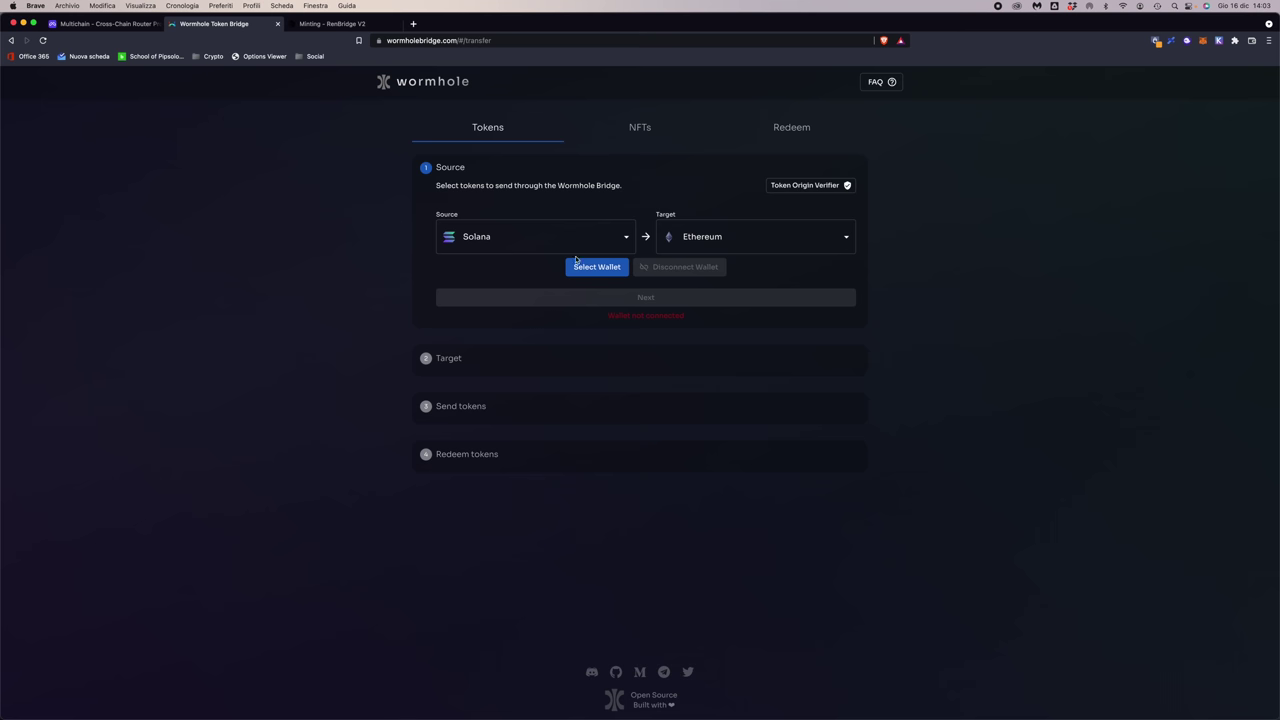
Set the transfer source to Ethereum with Solana as the target, and connect the Ethereum wallet.
{"action": "left_click", "coordinate": [518, 241]}
{"action": "left_click", "coordinate": [485, 192]}
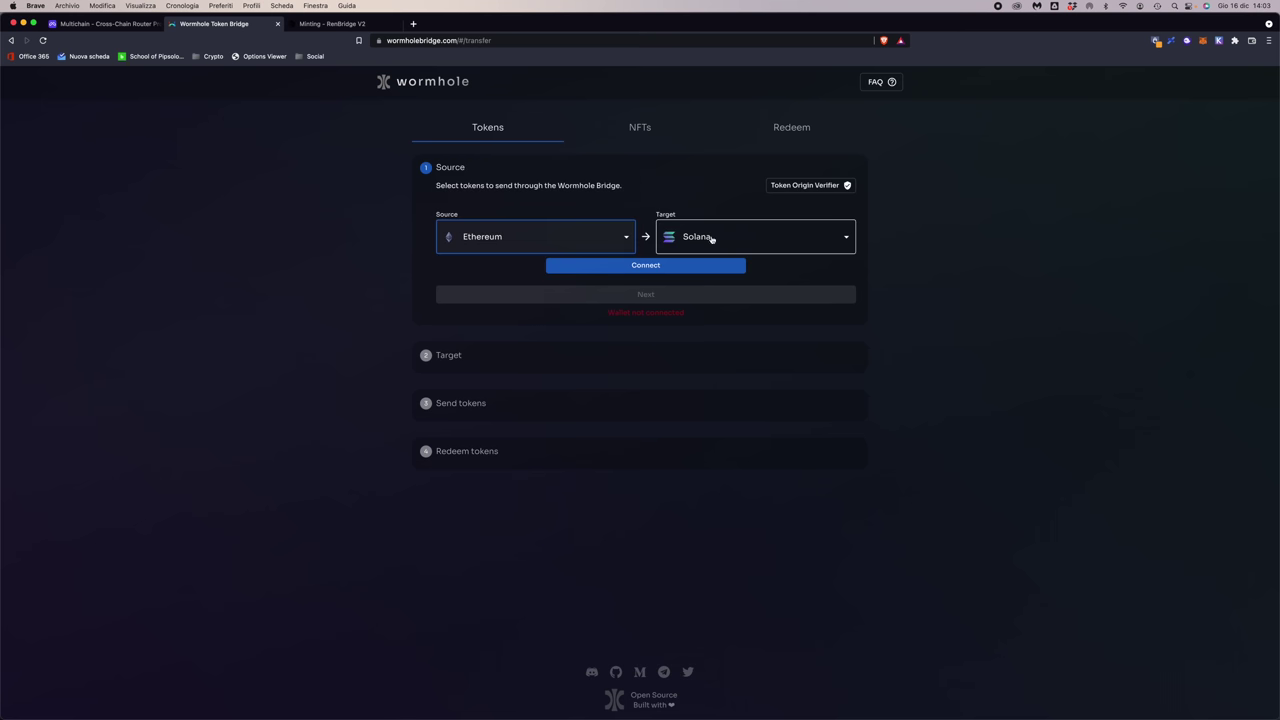
{"action": "left_click", "coordinate": [752, 240]}
{"action": "left_click", "coordinate": [1032, 244]}
{"action": "left_click", "coordinate": [638, 265]}
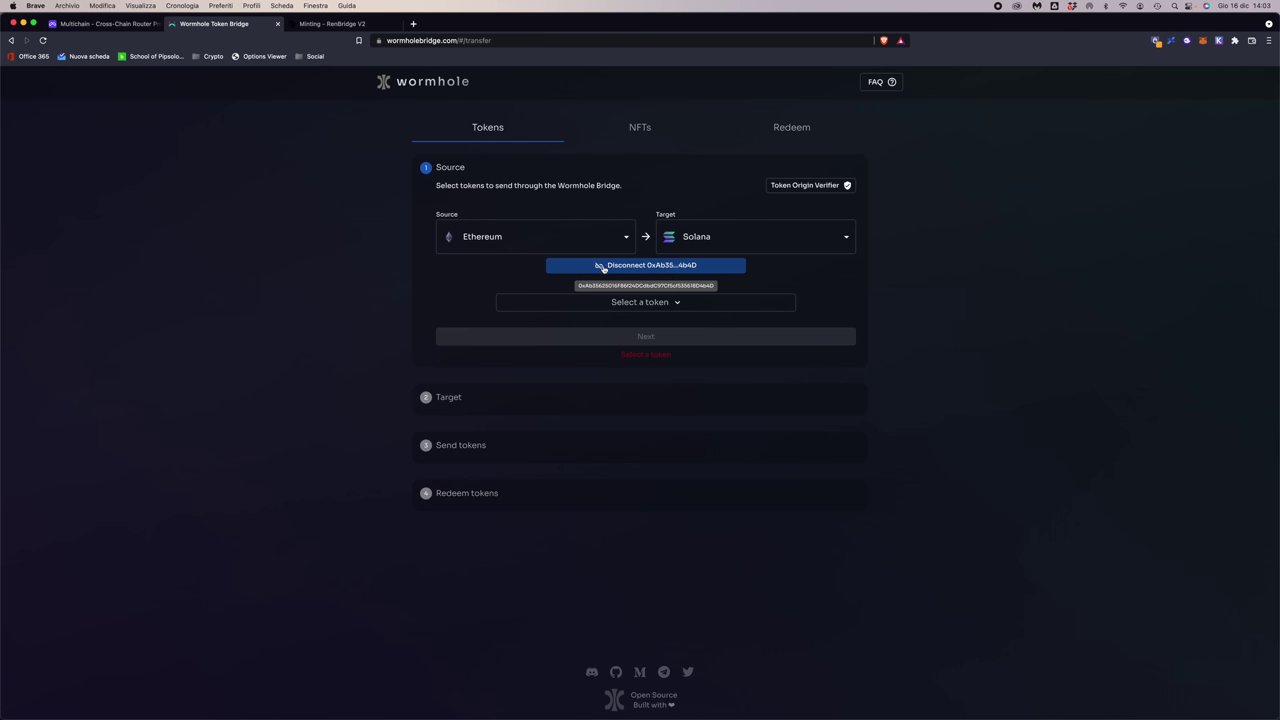
Look through the tokens offered for the Ethereum to Solana transfer and select native ETH.
{"action": "left_click", "coordinate": [666, 305]}
{"action": "scroll", "coordinate": [634, 391], "scroll_direction": "down", "scroll_amount": 10}
{"action": "scroll", "coordinate": [679, 398], "scroll_direction": "down", "scroll_amount": 3}
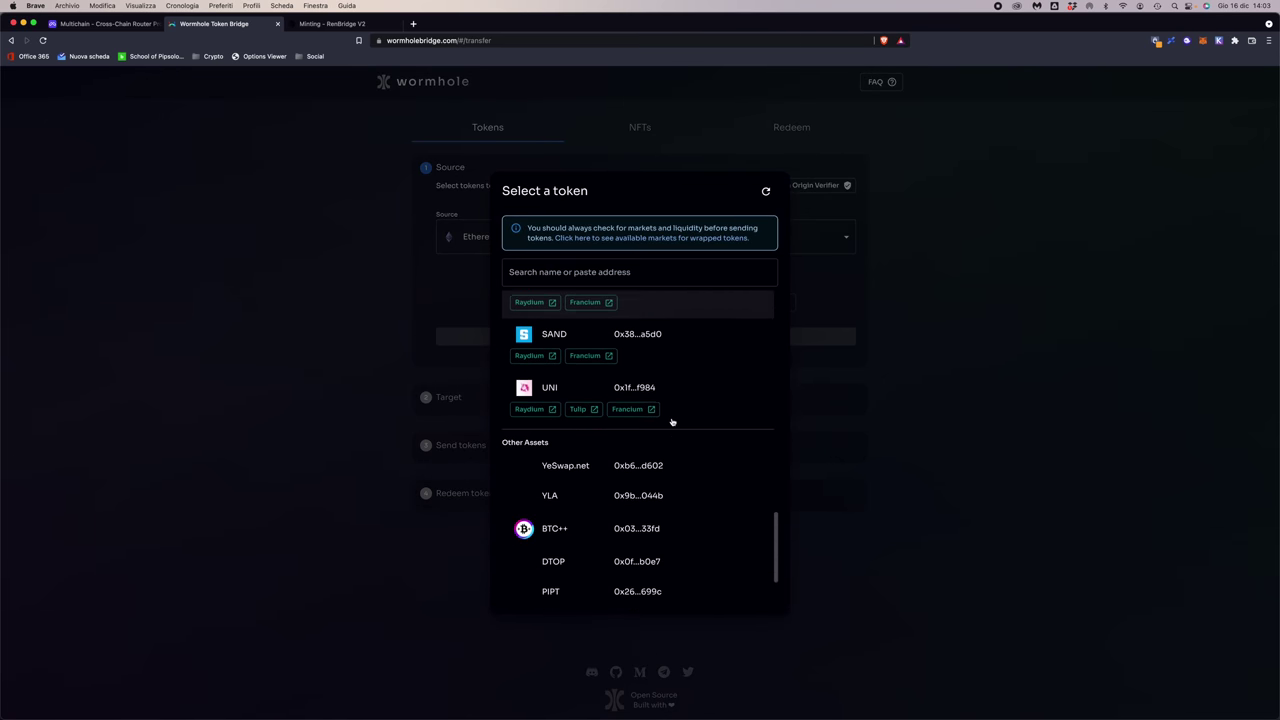
{"action": "scroll", "coordinate": [680, 412], "scroll_direction": "up", "scroll_amount": 15}
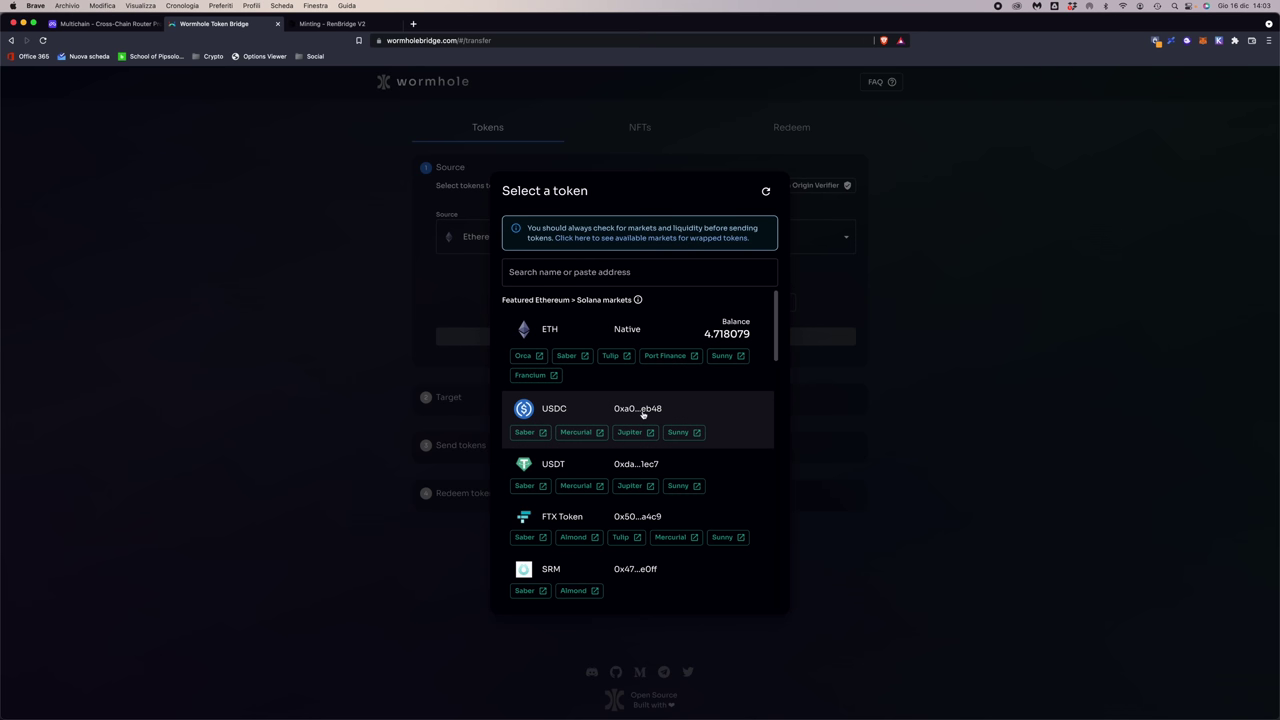
{"action": "scroll", "coordinate": [643, 413], "scroll_direction": "down", "scroll_amount": 5}
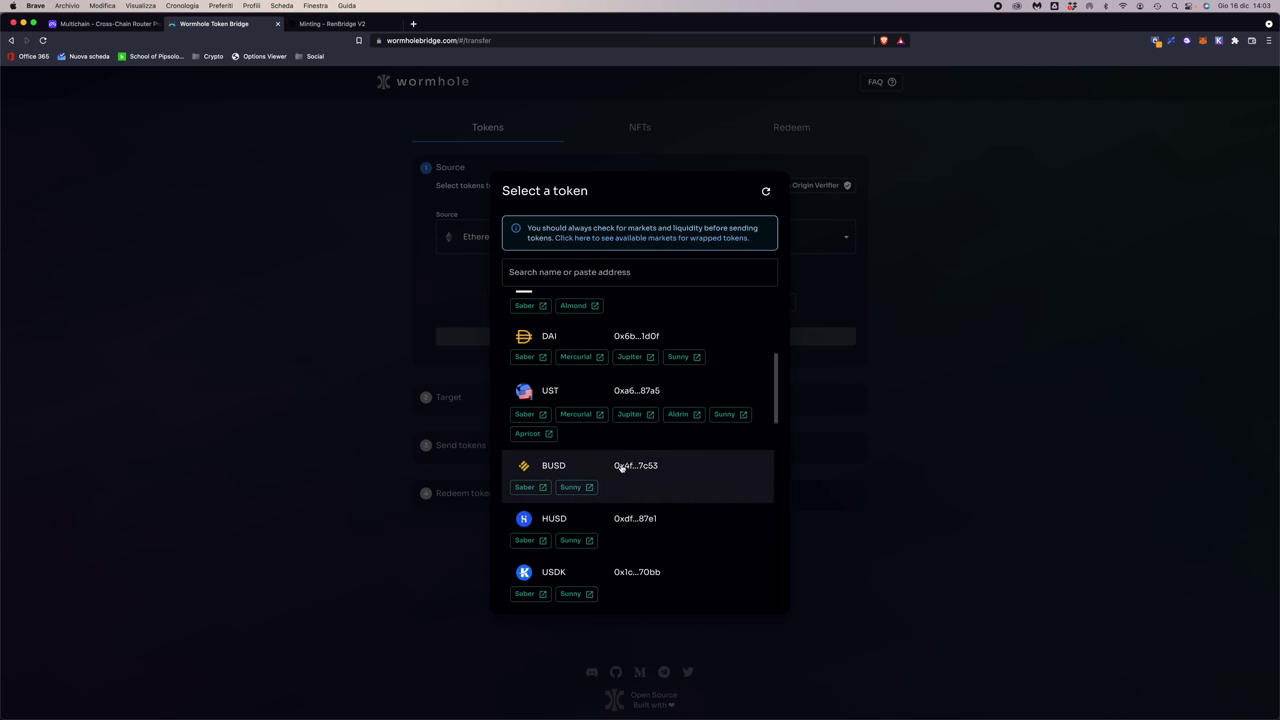
{"action": "scroll", "coordinate": [622, 467], "scroll_direction": "up", "scroll_amount": 5}
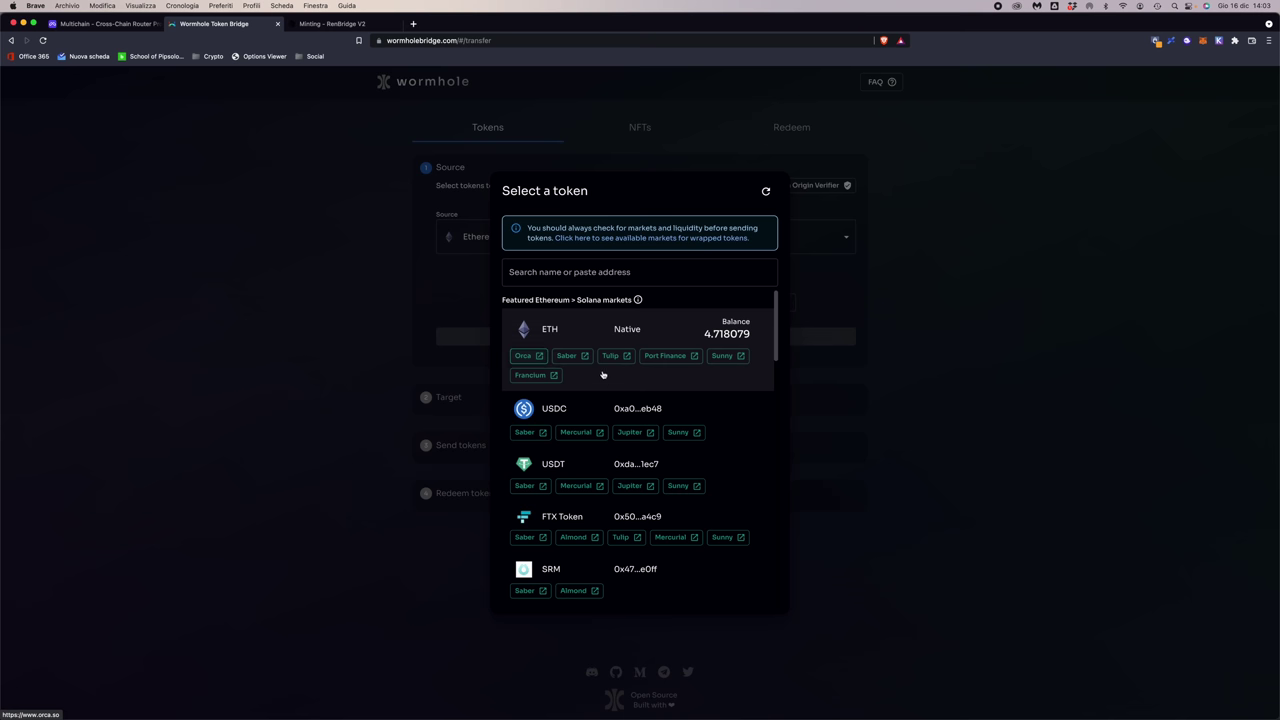
{"action": "left_click", "coordinate": [652, 335]}
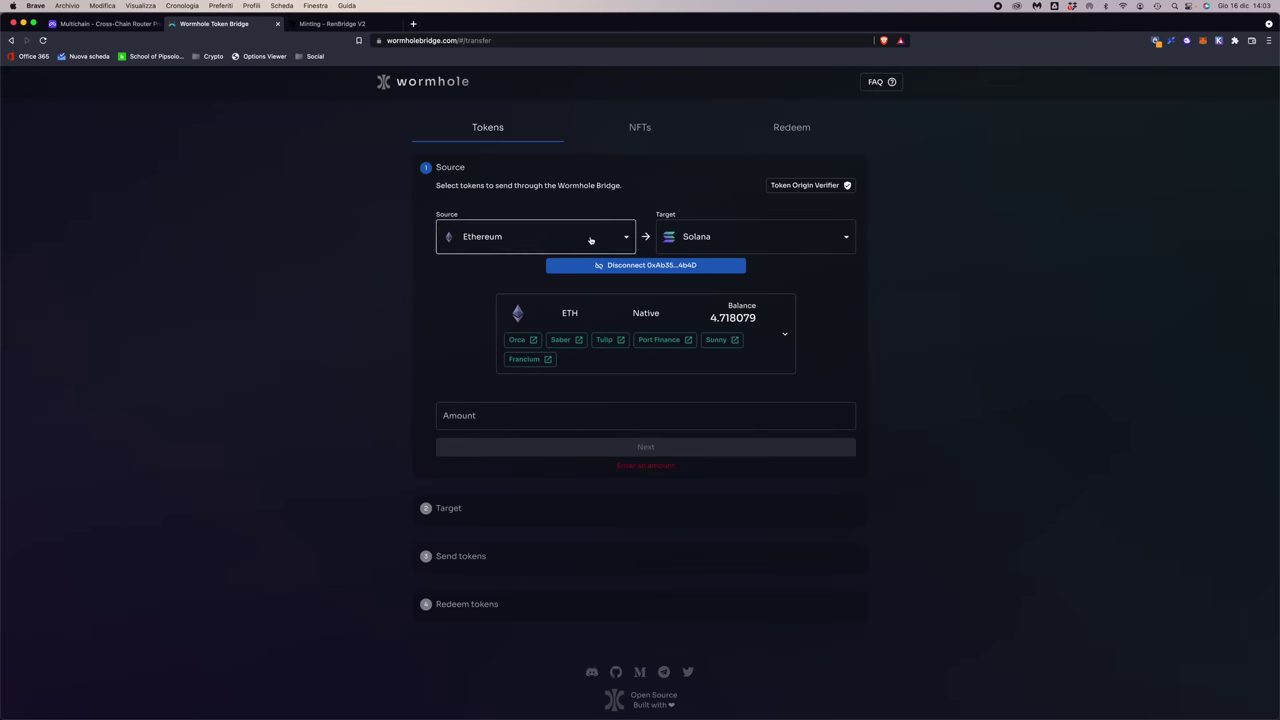
Set the transfer amount to 1 ETH and continue to the target stage.
{"action": "left_click", "coordinate": [500, 410]}
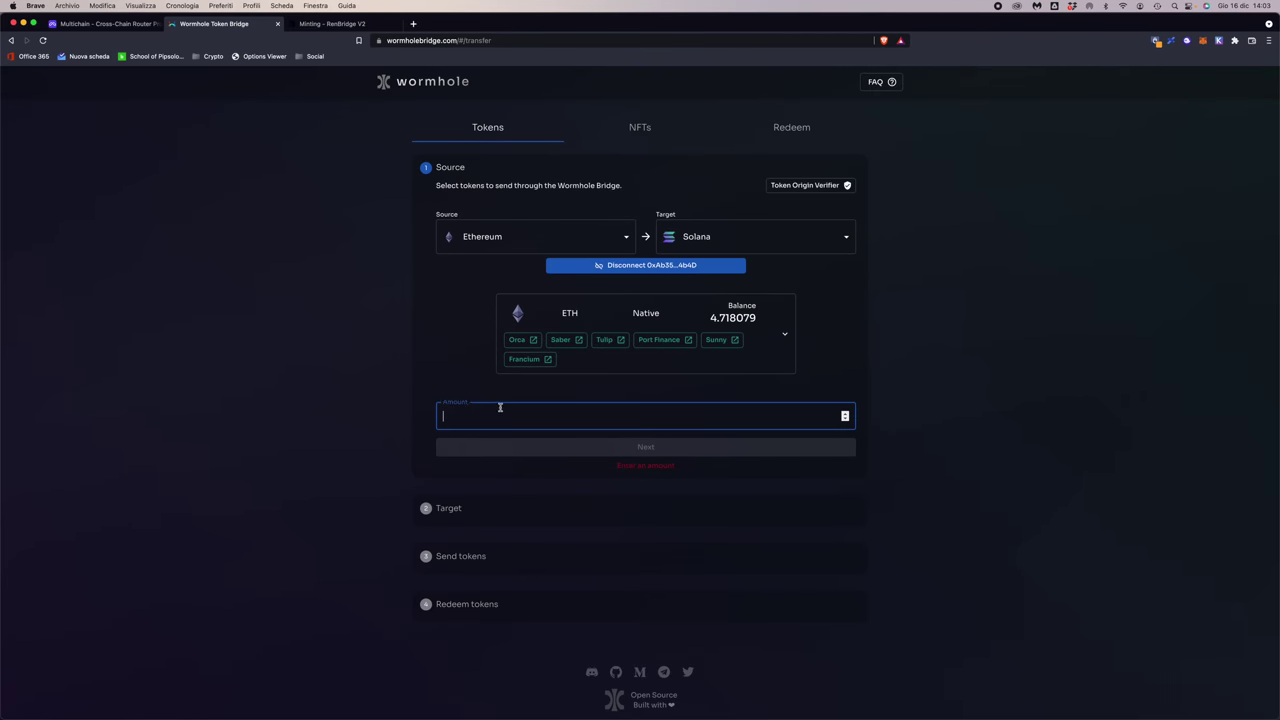
{"action": "type", "text": "1"}
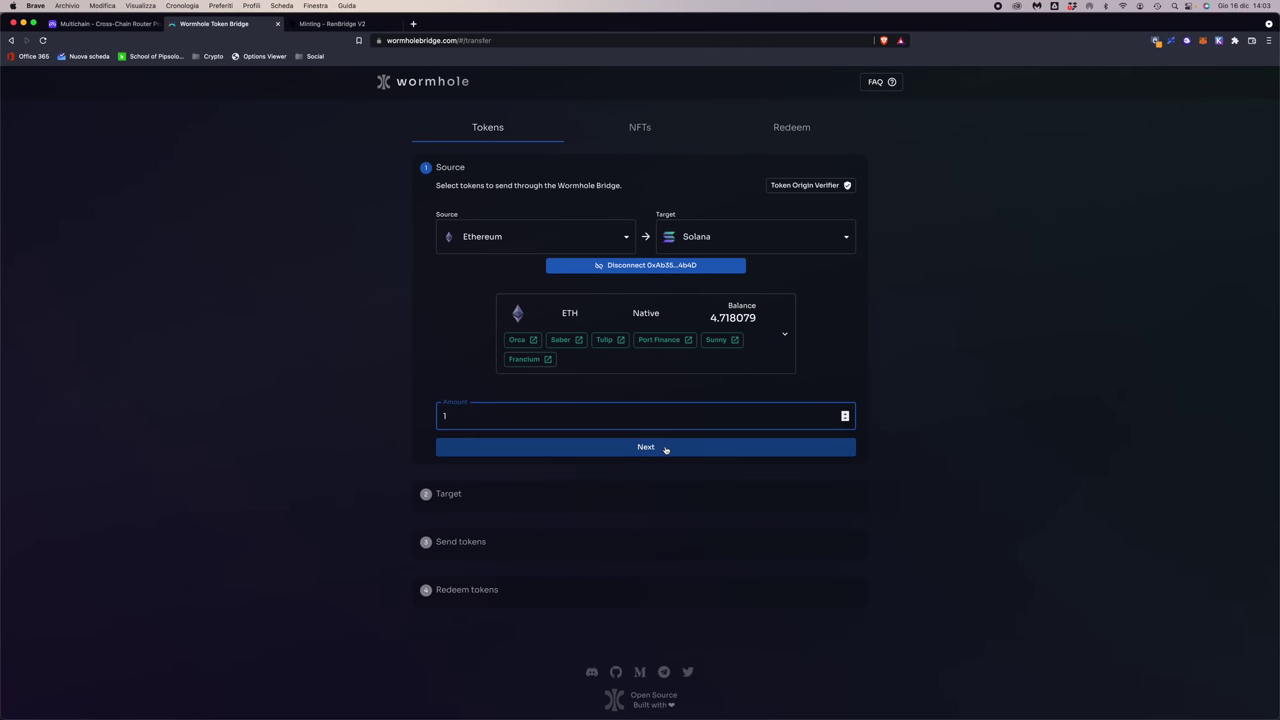
{"action": "left_click", "coordinate": [665, 449]}
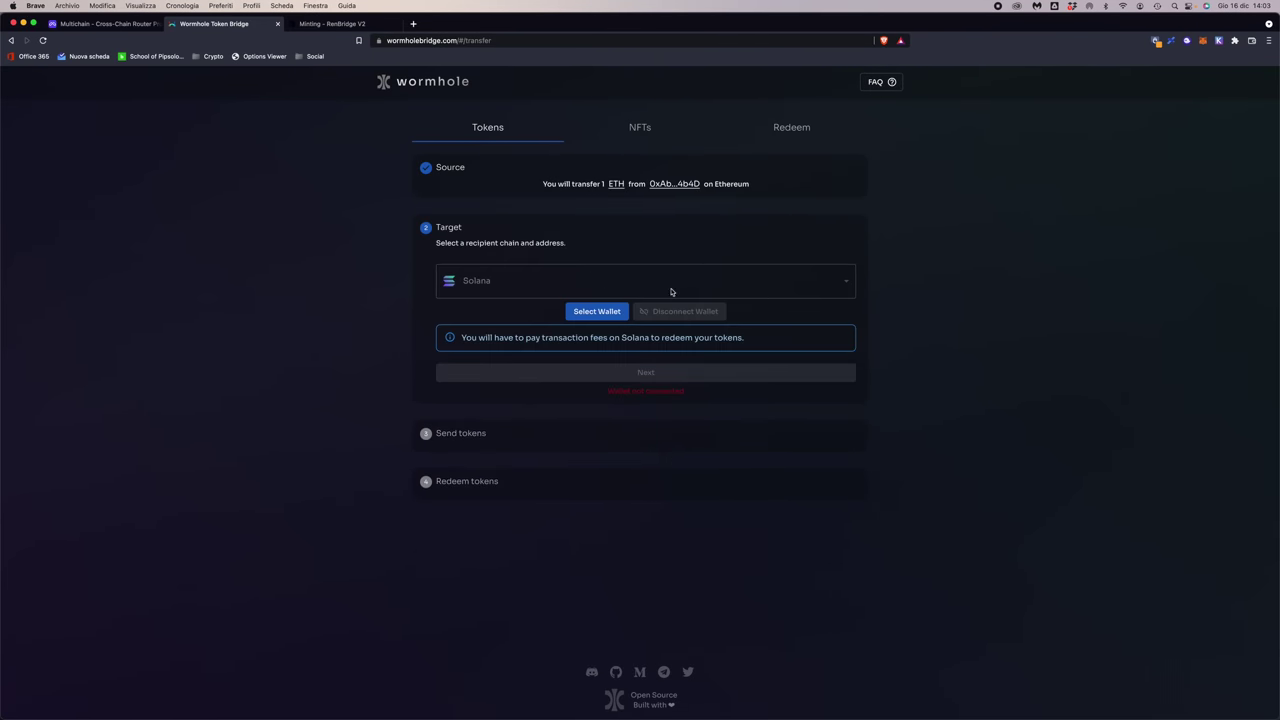
Connect the Phantom wallet as the Solana recipient, entering the wallet password to unlock it.
{"action": "left_click", "coordinate": [578, 312]}
{"action": "left_click", "coordinate": [620, 374]}
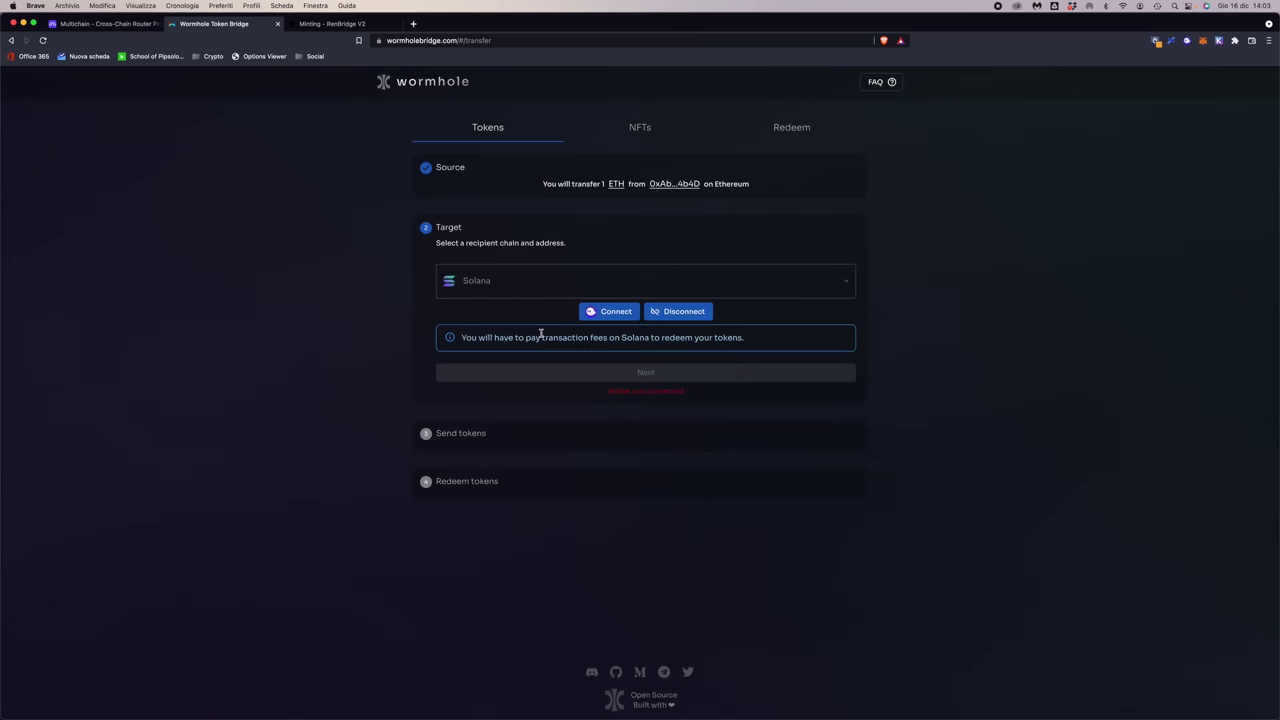
{"action": "left_click", "coordinate": [603, 314]}
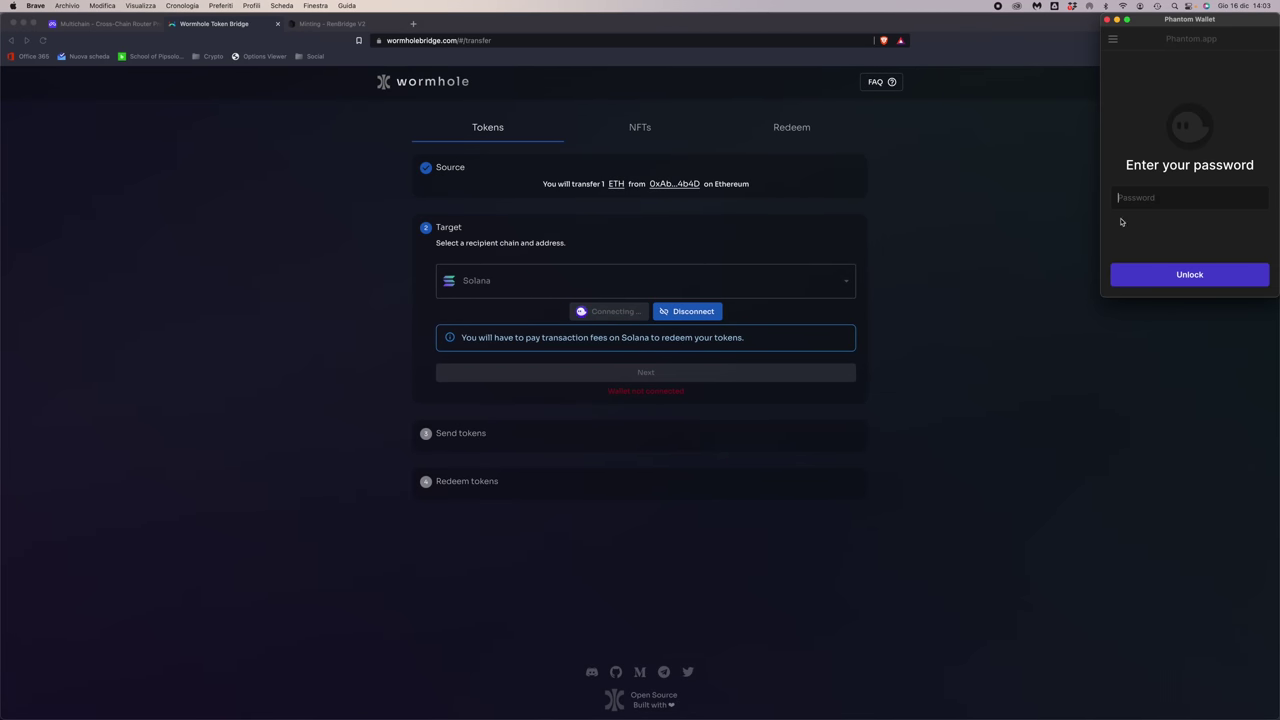
{"action": "type", "text": "•"}
{"action": "key", "text": "BackSpace"}
{"action": "type", "text": "•"}
{"action": "key", "text": "Return"}
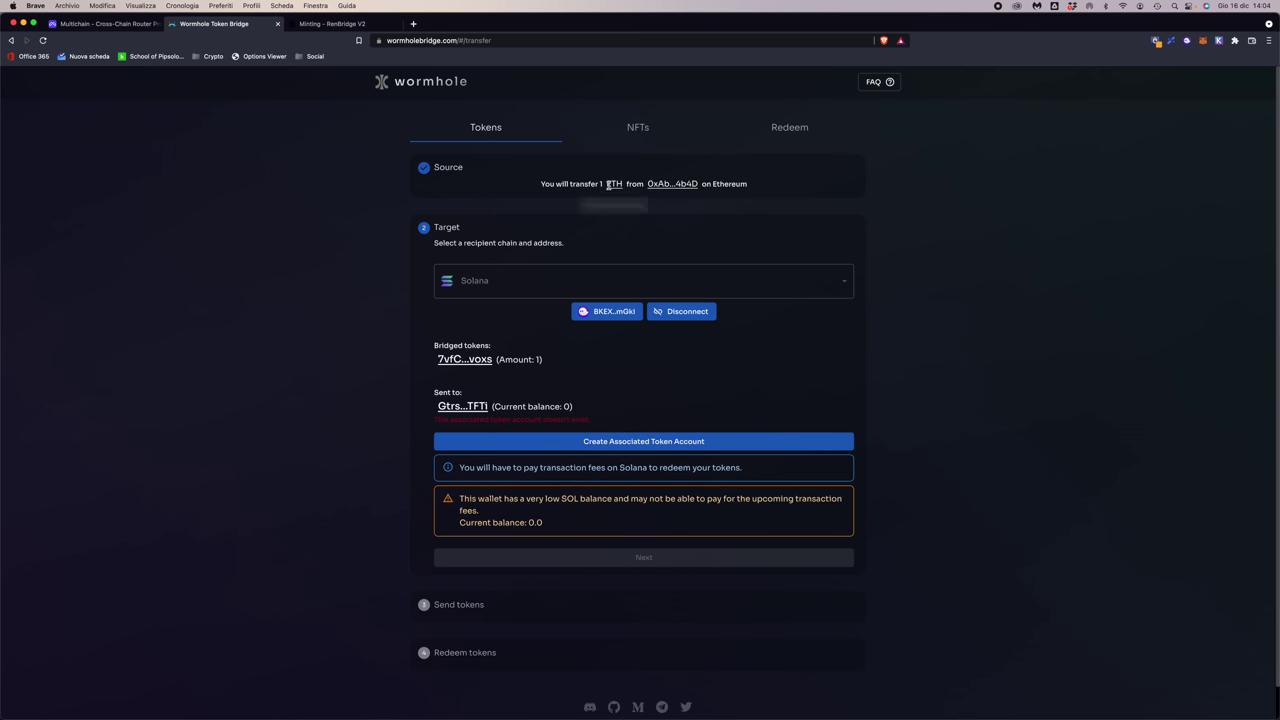
Inspect the transfer's addresses and view the bridged token's details in Solana Explorer.
{"action": "mouse_move", "coordinate": [671, 184]}
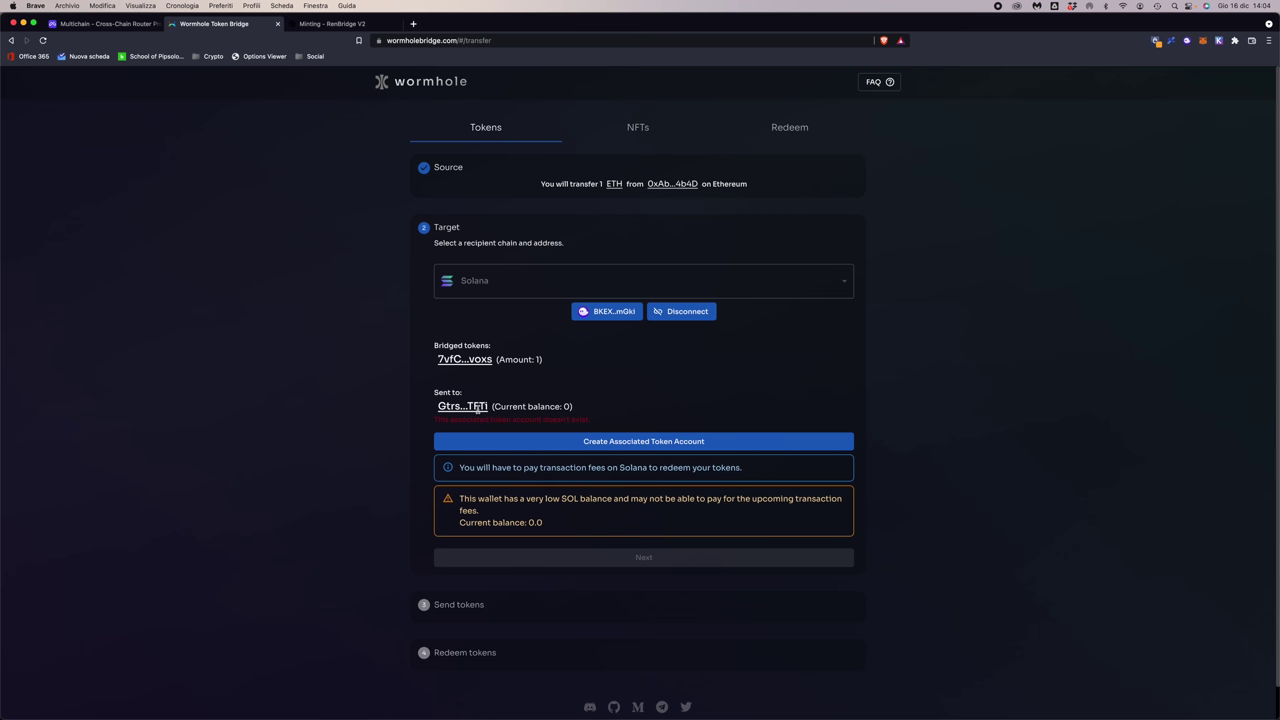
{"action": "mouse_move", "coordinate": [466, 406]}
{"action": "mouse_move", "coordinate": [467, 358]}
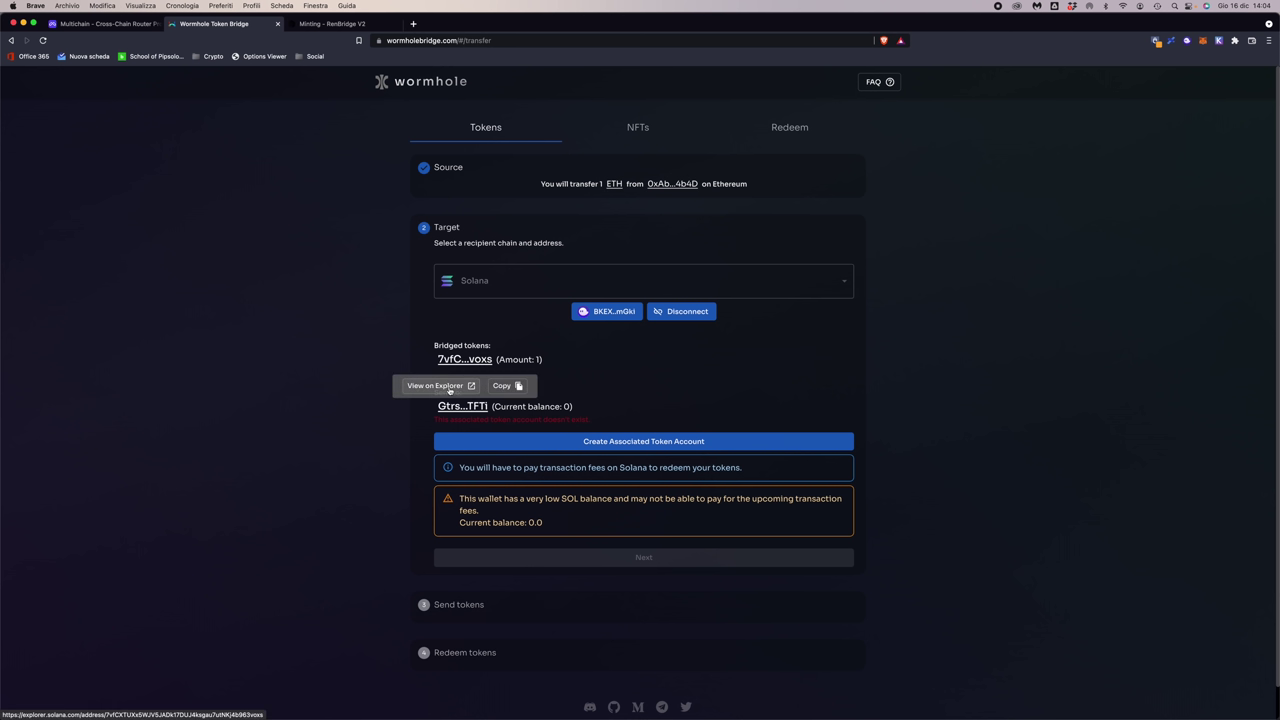
{"action": "left_click", "coordinate": [450, 390]}
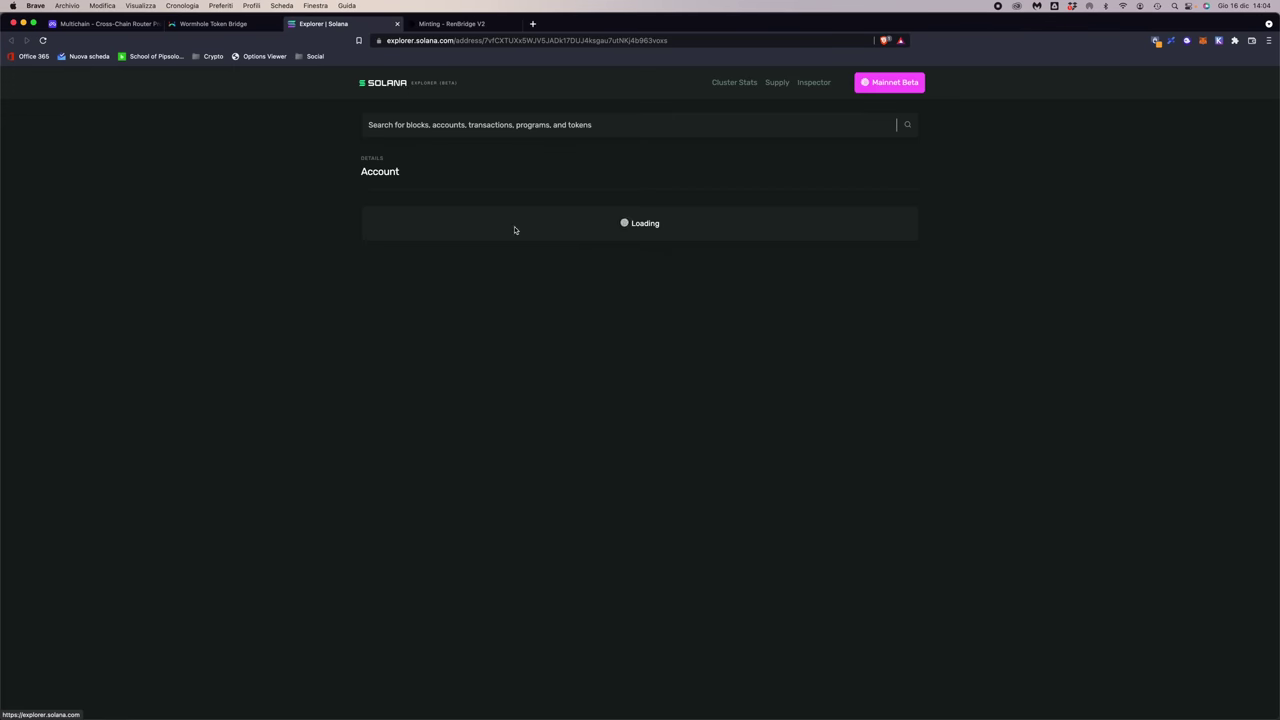
{"action": "left_click_drag", "start_coordinate": [403, 175], "coordinate": [523, 177]}
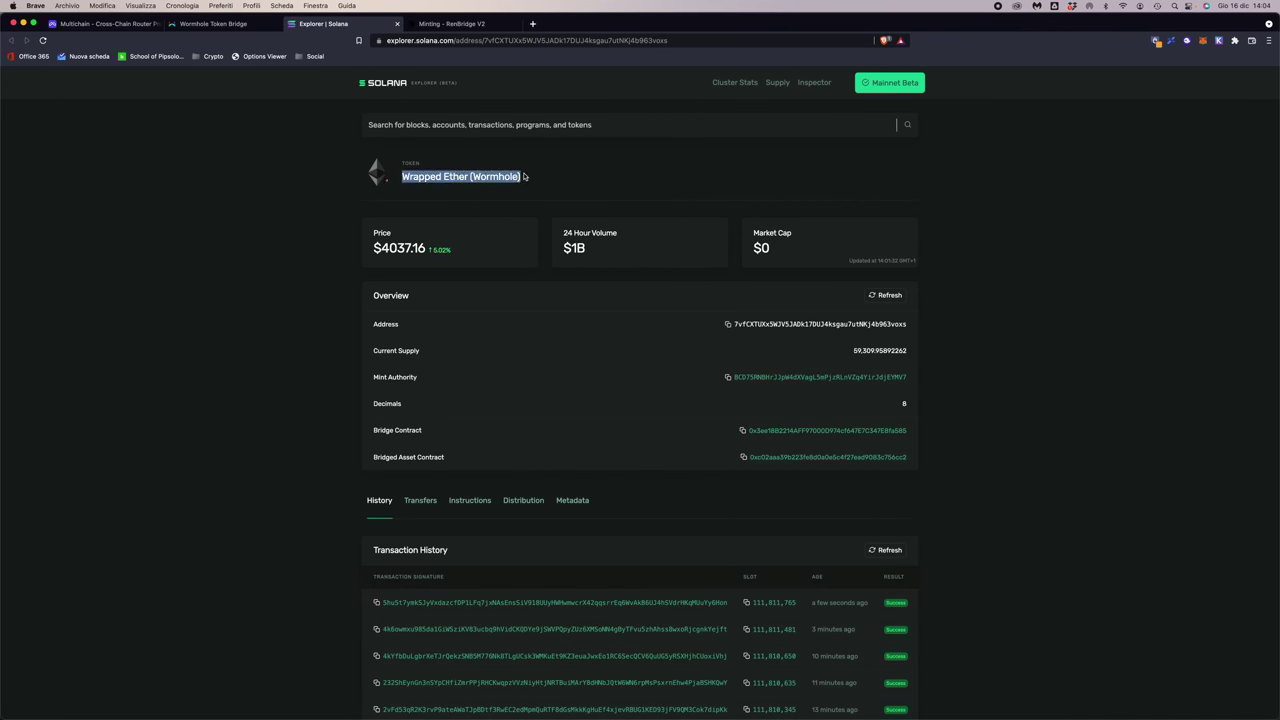
{"action": "left_click", "coordinate": [532, 186]}
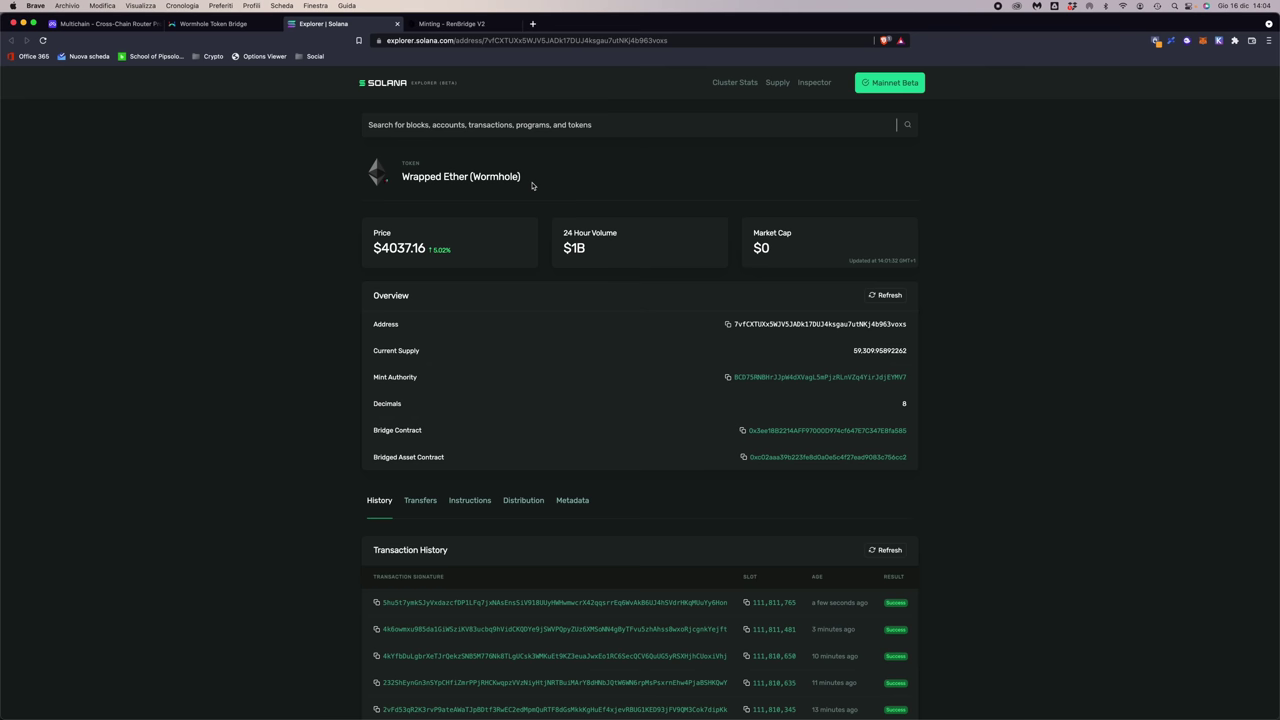
Return to the Wormhole transfer's source stage and open the Saber market listed for ETH.
{"action": "left_click", "coordinate": [212, 23]}
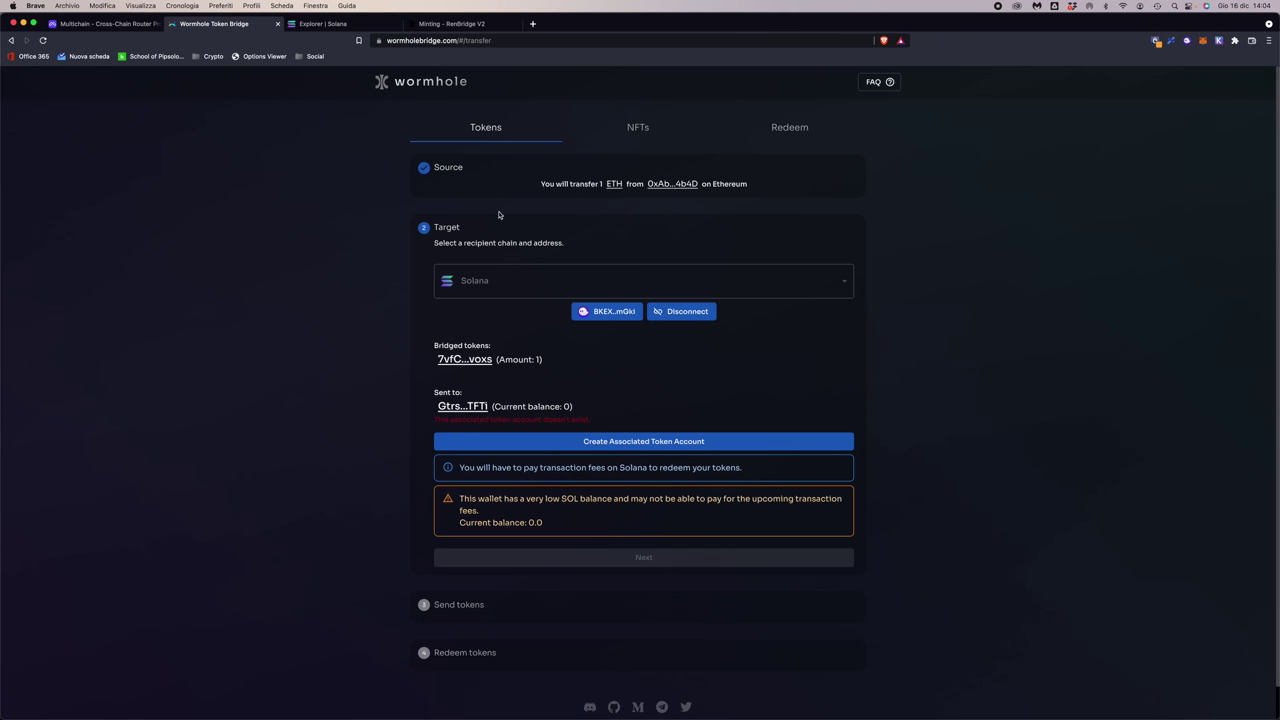
{"action": "left_click", "coordinate": [456, 168]}
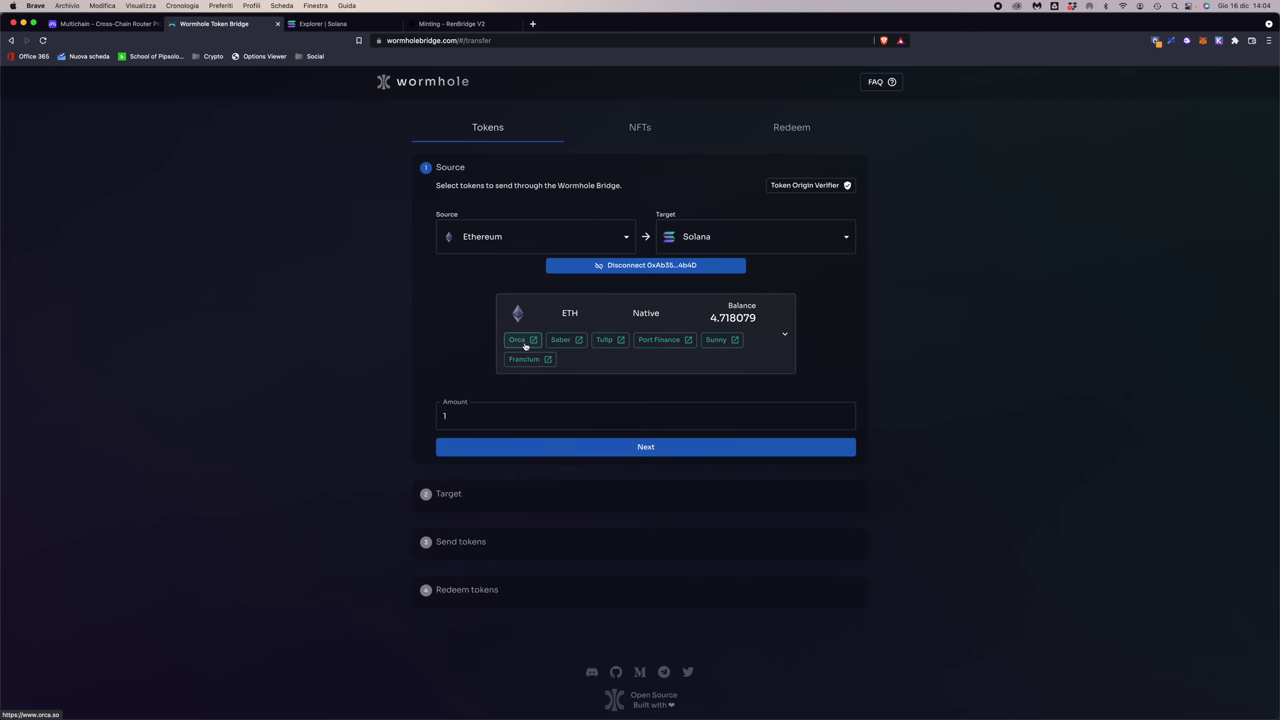
{"action": "left_click", "coordinate": [566, 345]}
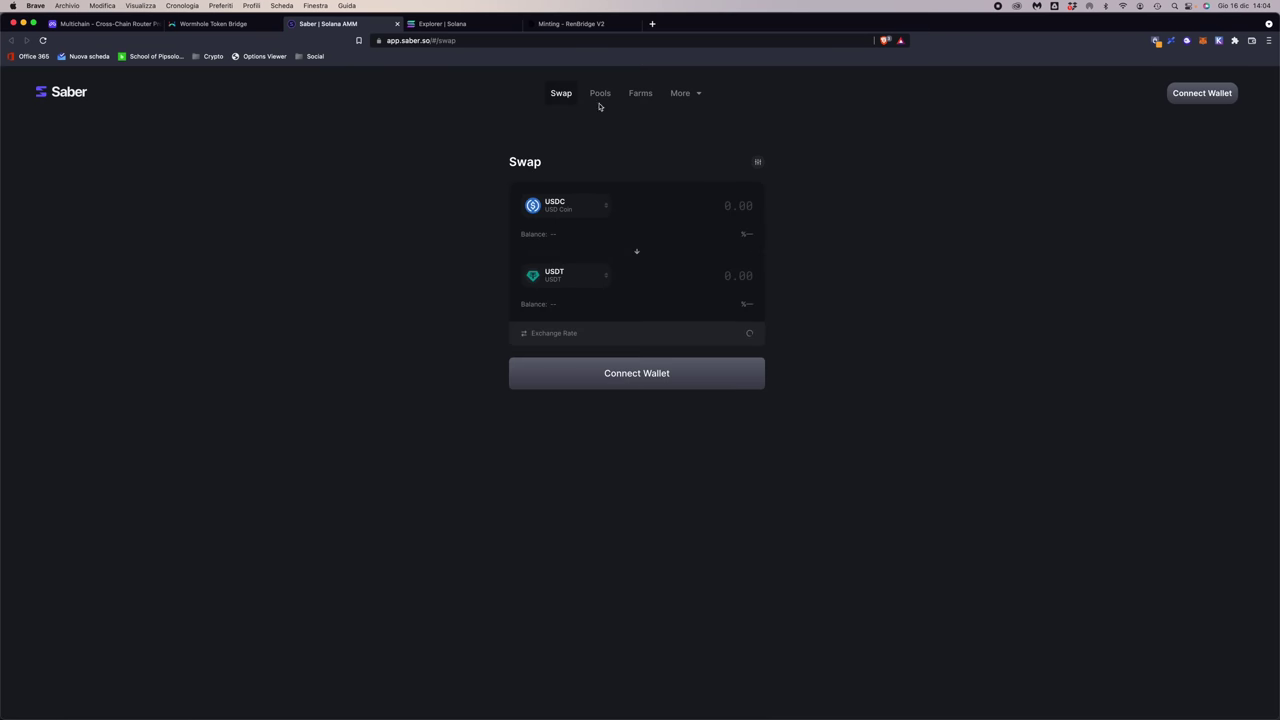
Set the swap's source token to ETH, the Wormhole wrapped Ether.
{"action": "left_click", "coordinate": [566, 206]}
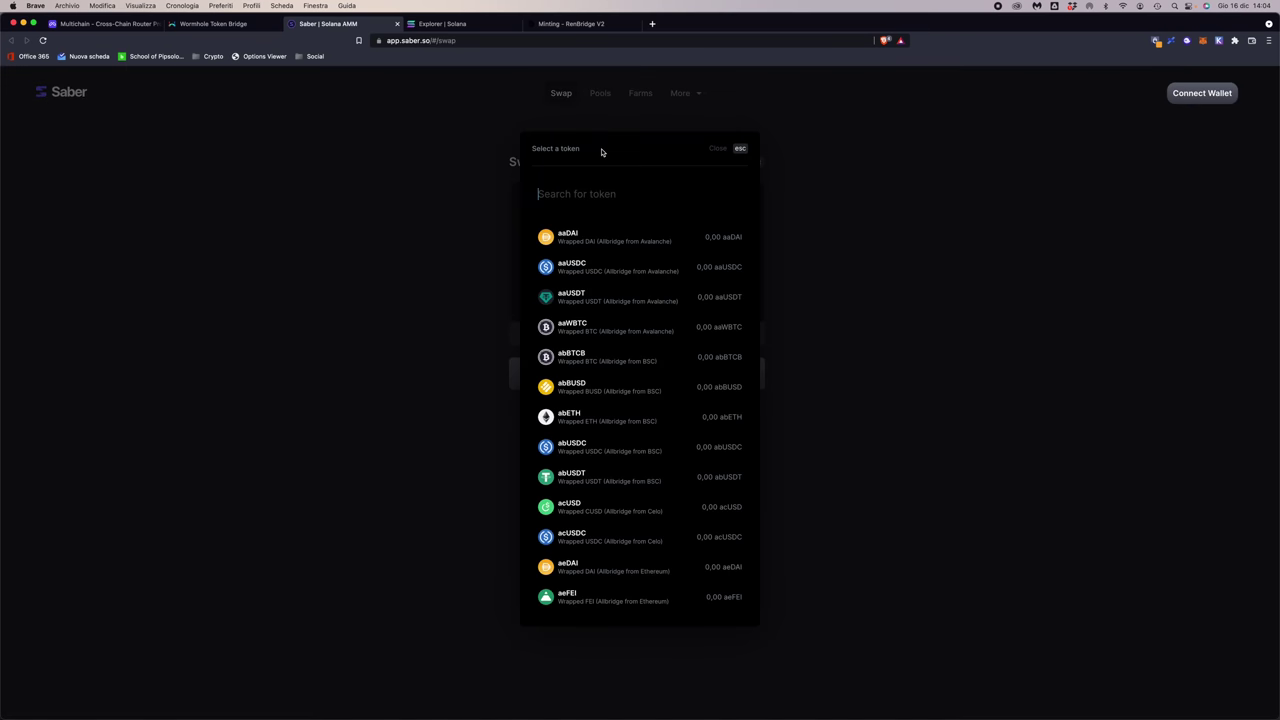
{"action": "type", "text": "eth"}
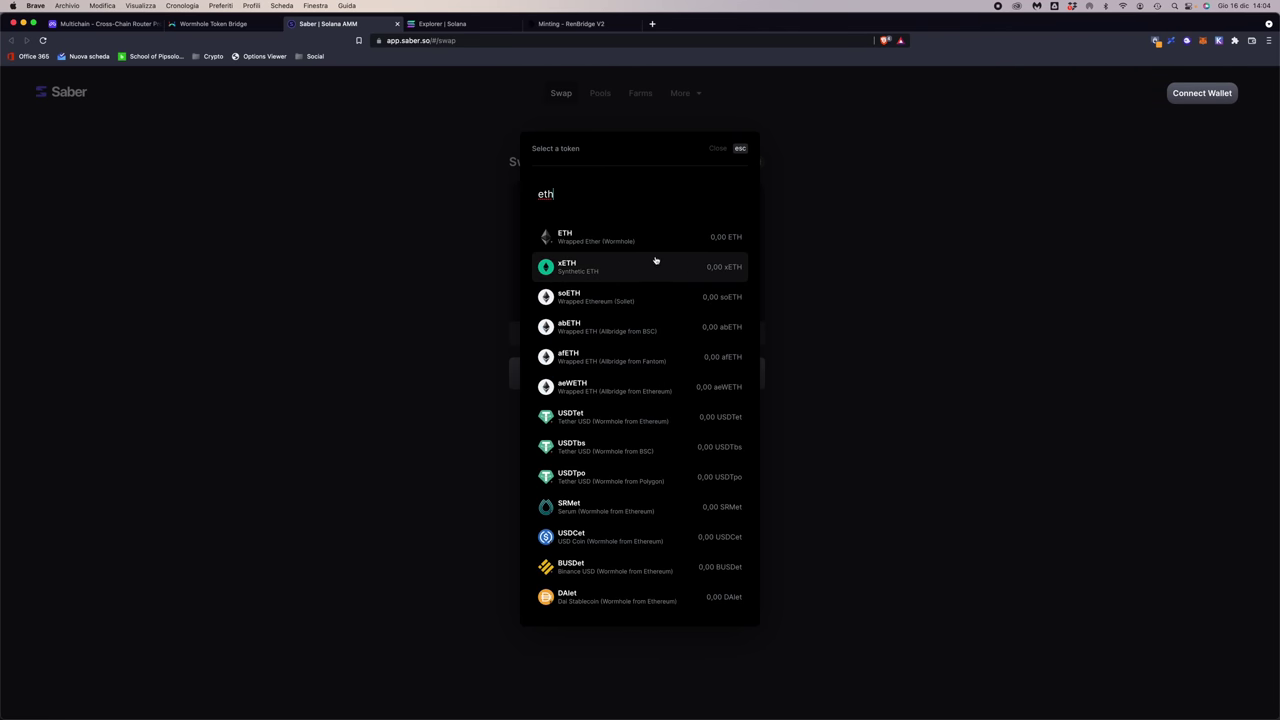
{"action": "left_click", "coordinate": [629, 236]}
Examine the list of destination tokens for the ETH swap, comparing the Wormhole, Sollet, Allbridge and synthetic versions.
{"action": "left_click", "coordinate": [567, 273]}
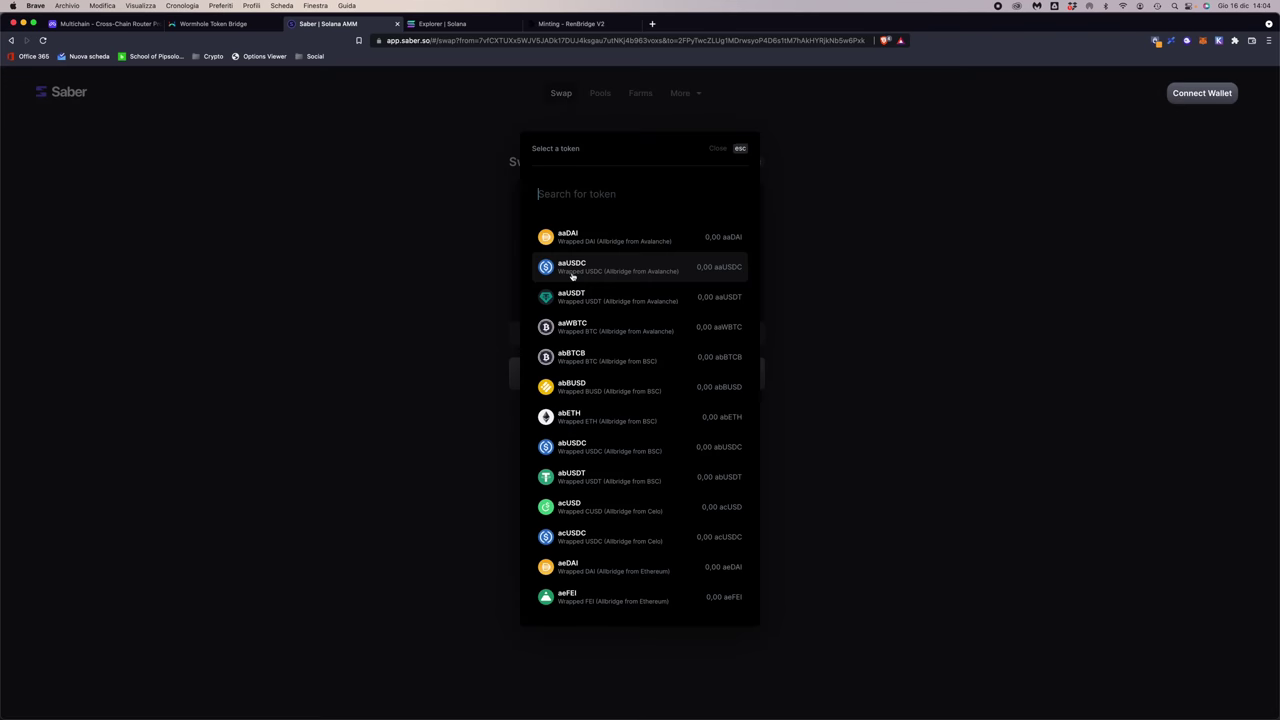
{"action": "scroll", "coordinate": [671, 371], "scroll_direction": "down", "scroll_amount": 10}
{"action": "scroll", "coordinate": [671, 371], "scroll_direction": "down", "scroll_amount": 5}
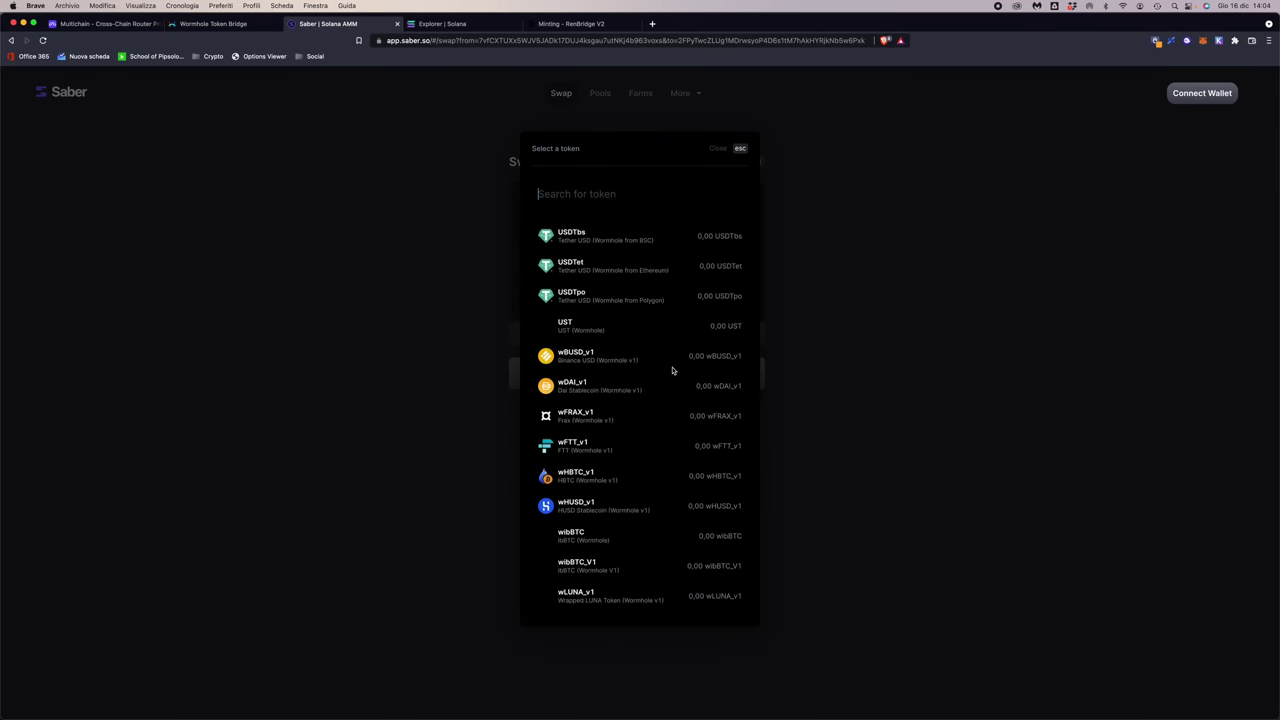
{"action": "scroll", "coordinate": [672, 371], "scroll_direction": "up", "scroll_amount": 15}
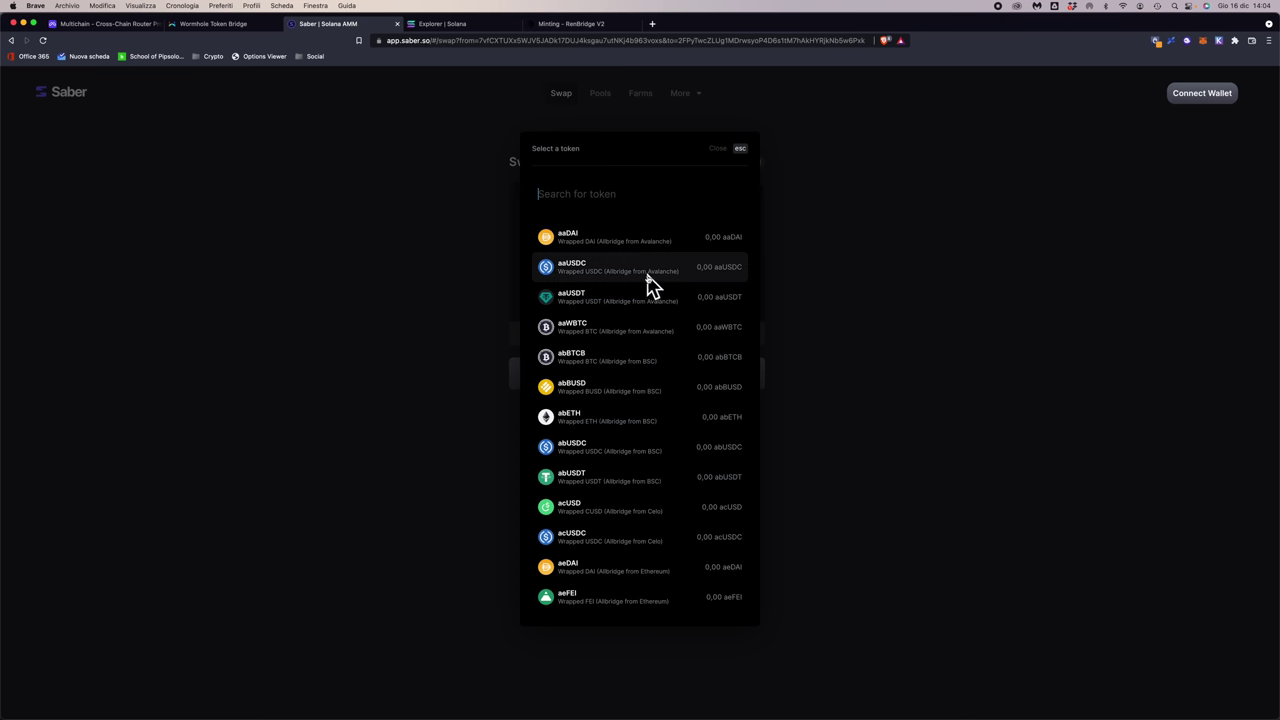
{"action": "scroll", "coordinate": [650, 440], "scroll_direction": "down", "scroll_amount": 10}
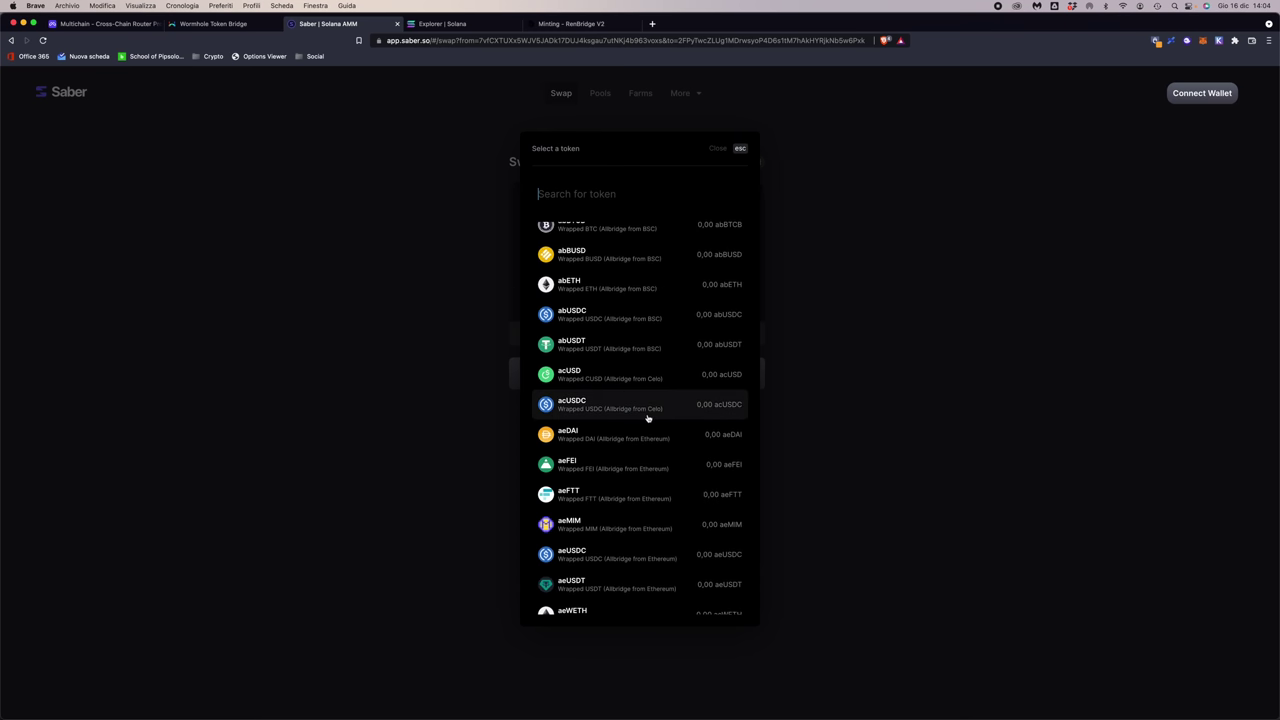
{"action": "scroll", "coordinate": [610, 500], "scroll_direction": "down", "scroll_amount": 8}
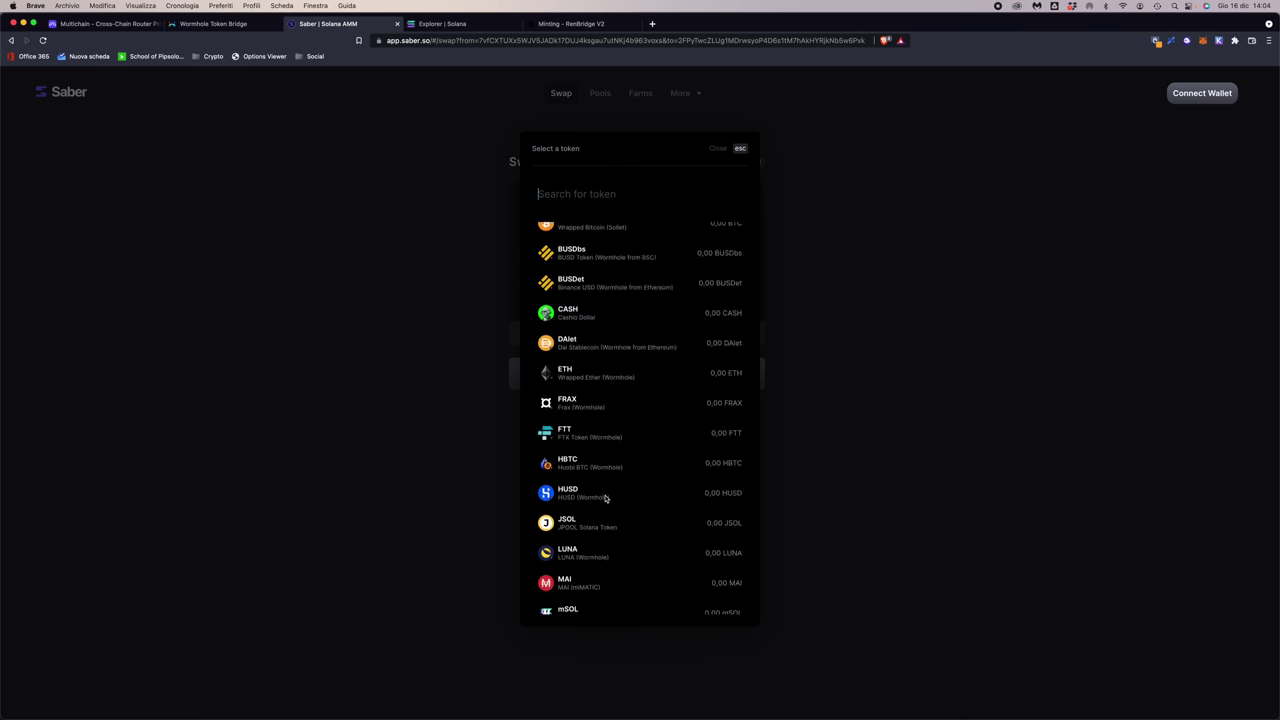
{"action": "scroll", "coordinate": [612, 585], "scroll_direction": "down", "scroll_amount": 10}
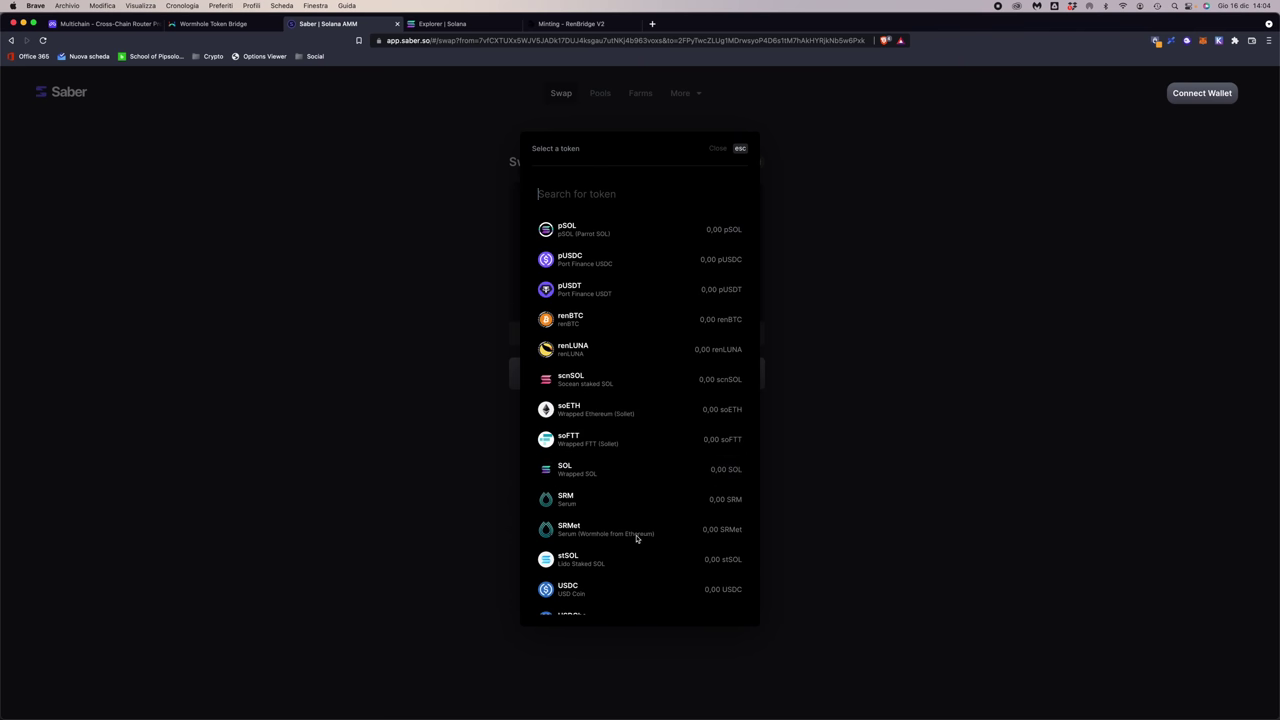
{"action": "scroll", "coordinate": [621, 469], "scroll_direction": "down", "scroll_amount": 5}
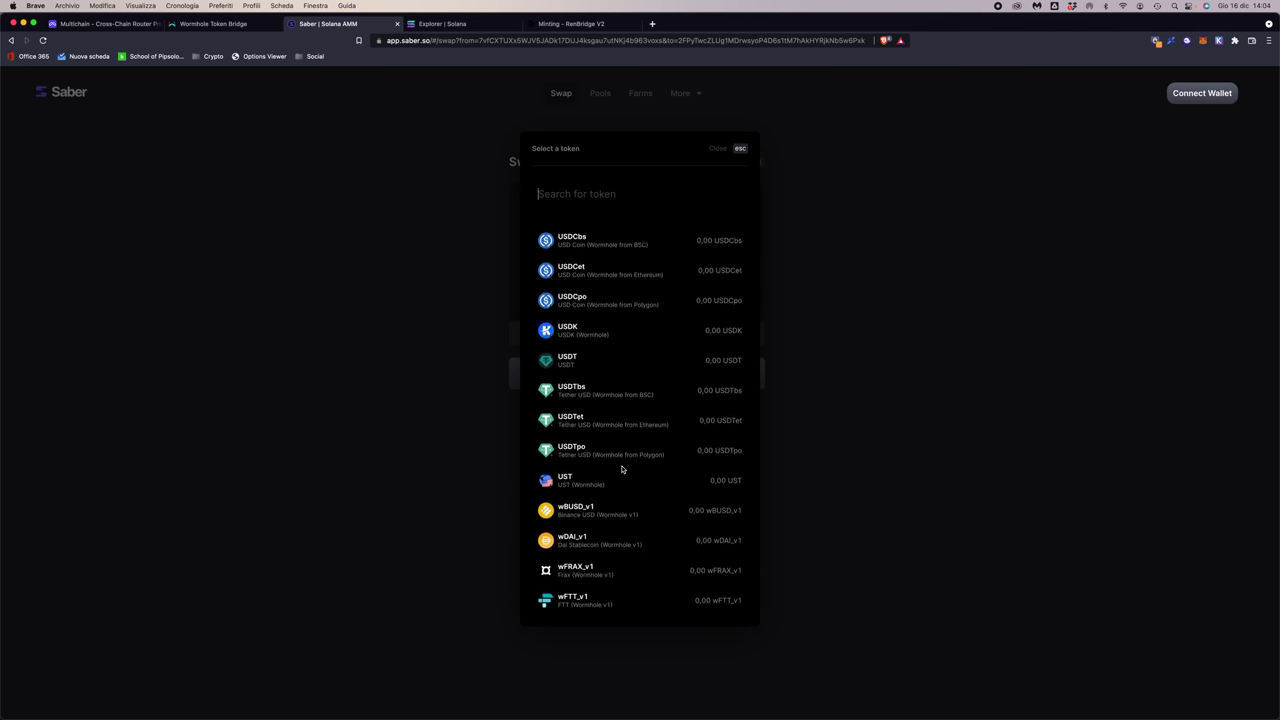
{"action": "scroll", "coordinate": [655, 469], "scroll_direction": "down", "scroll_amount": 5}
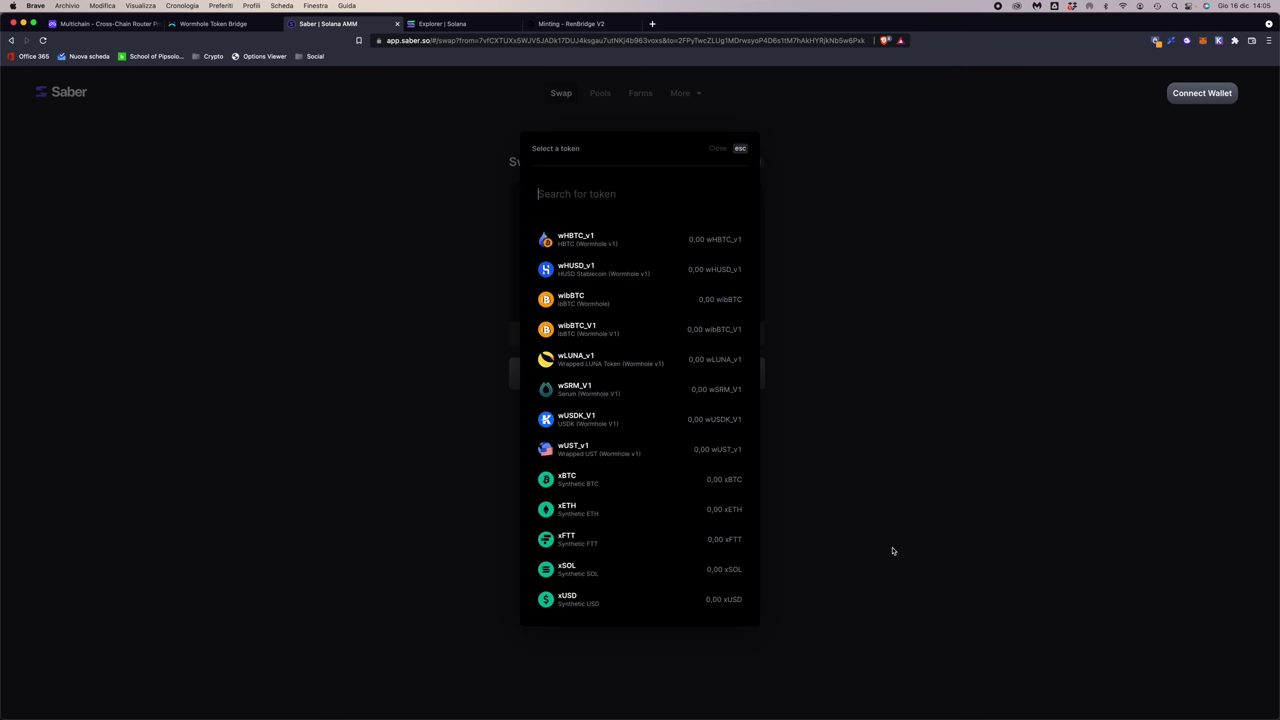
{"action": "scroll", "coordinate": [740, 420], "scroll_direction": "up", "scroll_amount": 5}
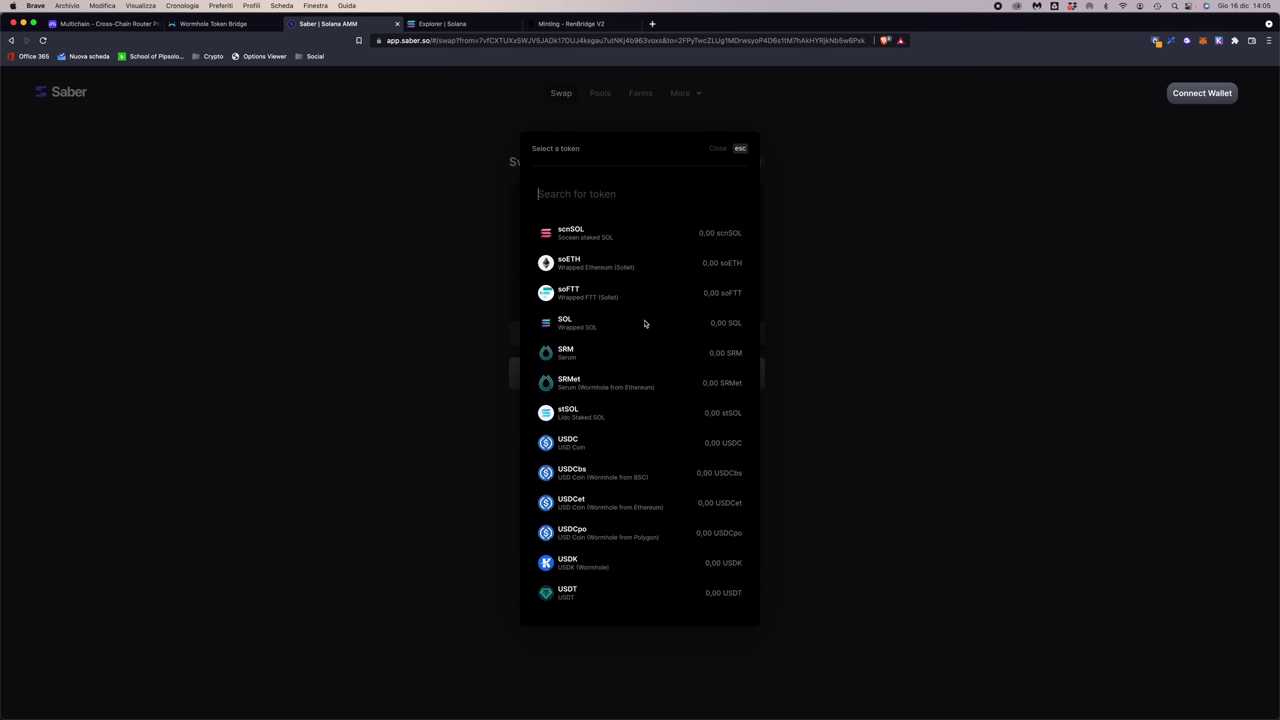
{"action": "left_click", "coordinate": [865, 323]}
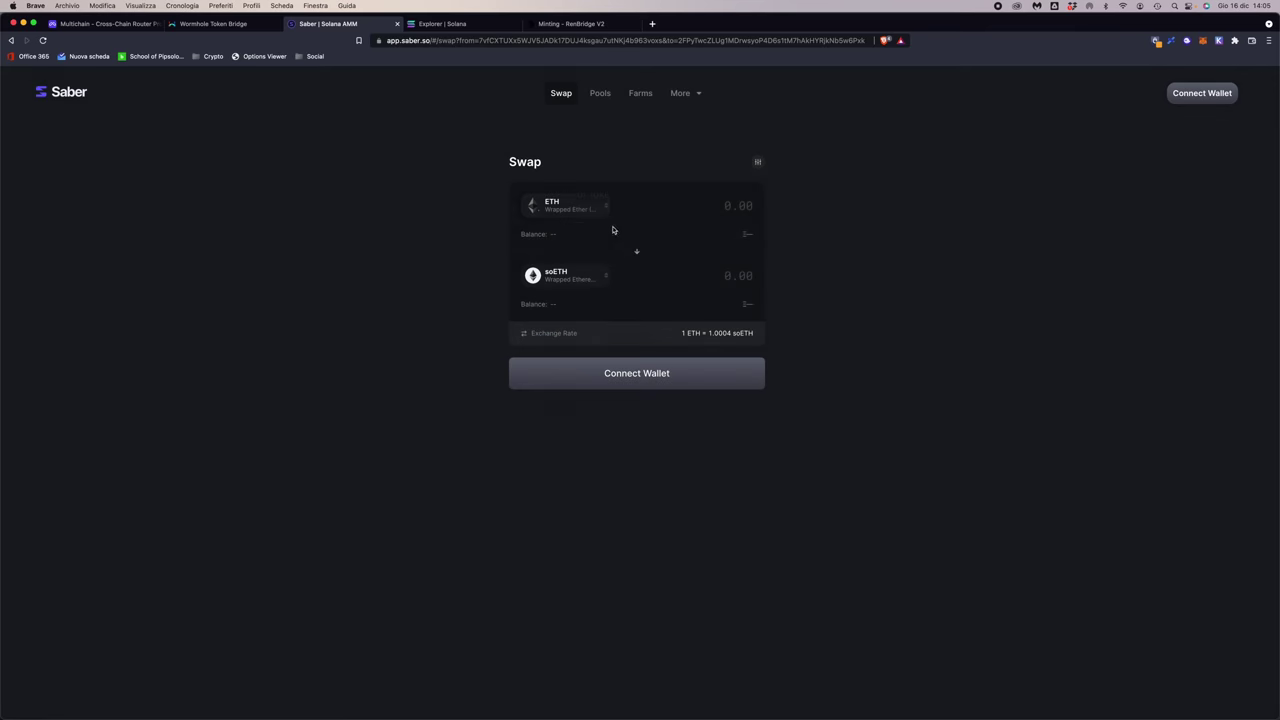
Change the swap's source token to SOL (Wrapped SOL).
{"action": "left_click", "coordinate": [585, 210]}
{"action": "key", "text": "BackSpace"}
{"action": "key", "text": "BackSpace"}
{"action": "key", "text": "BackSpace"}
{"action": "type", "text": "sol"}
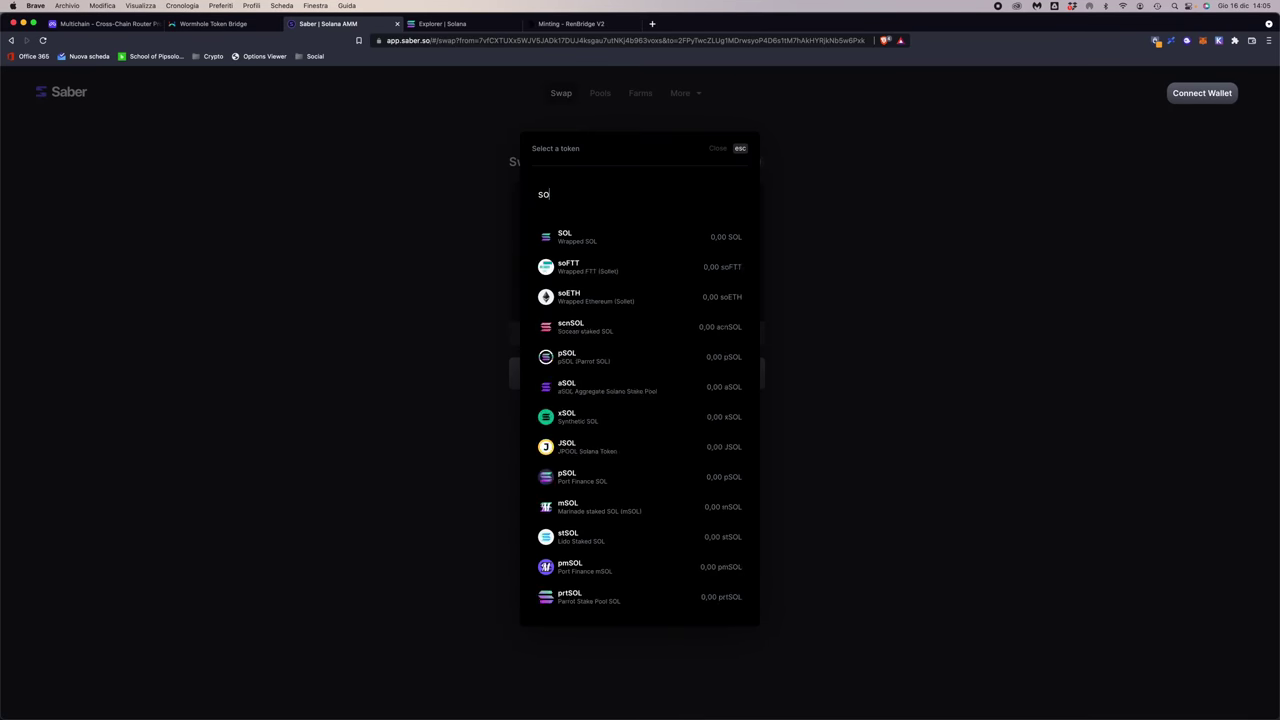
{"action": "left_click", "coordinate": [590, 237]}
Look through the destination tokens for the SOL swap, leaving the current pair selected.
{"action": "left_click", "coordinate": [587, 277]}
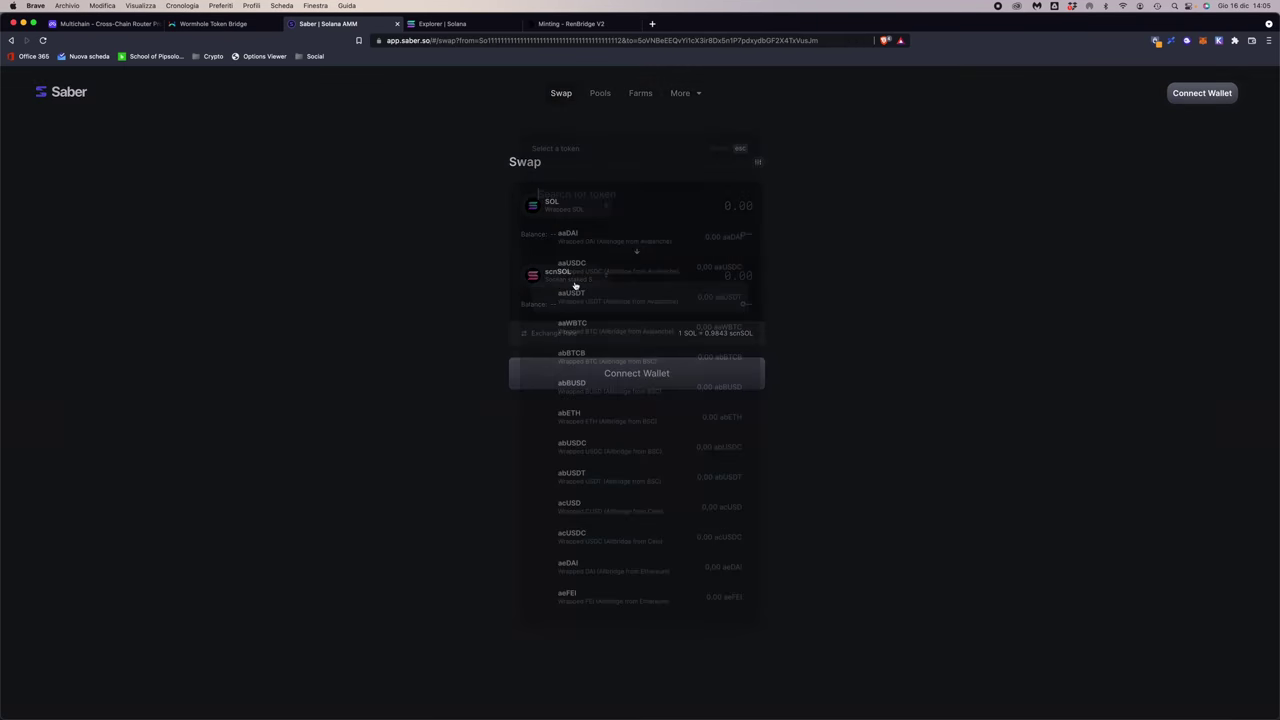
{"action": "scroll", "coordinate": [620, 320], "scroll_direction": "down", "scroll_amount": 5}
{"action": "scroll", "coordinate": [621, 316], "scroll_direction": "down", "scroll_amount": 20}
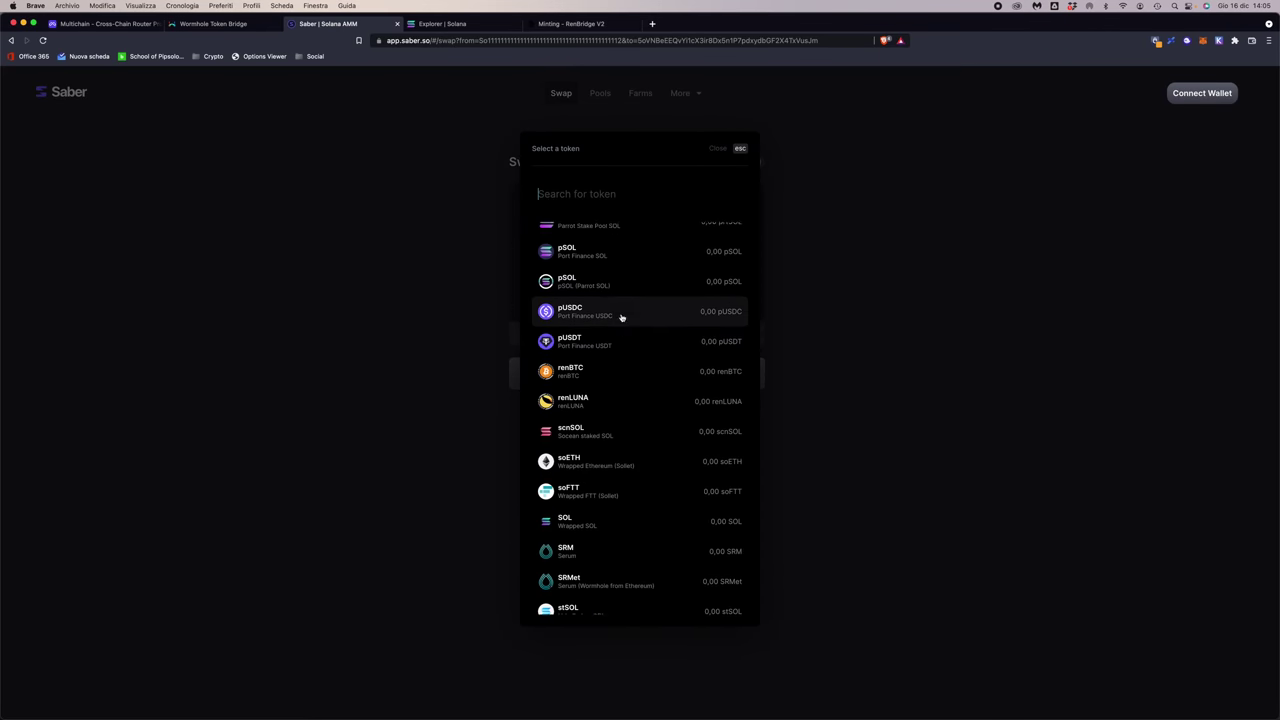
{"action": "scroll", "coordinate": [622, 316], "scroll_direction": "up", "scroll_amount": 4}
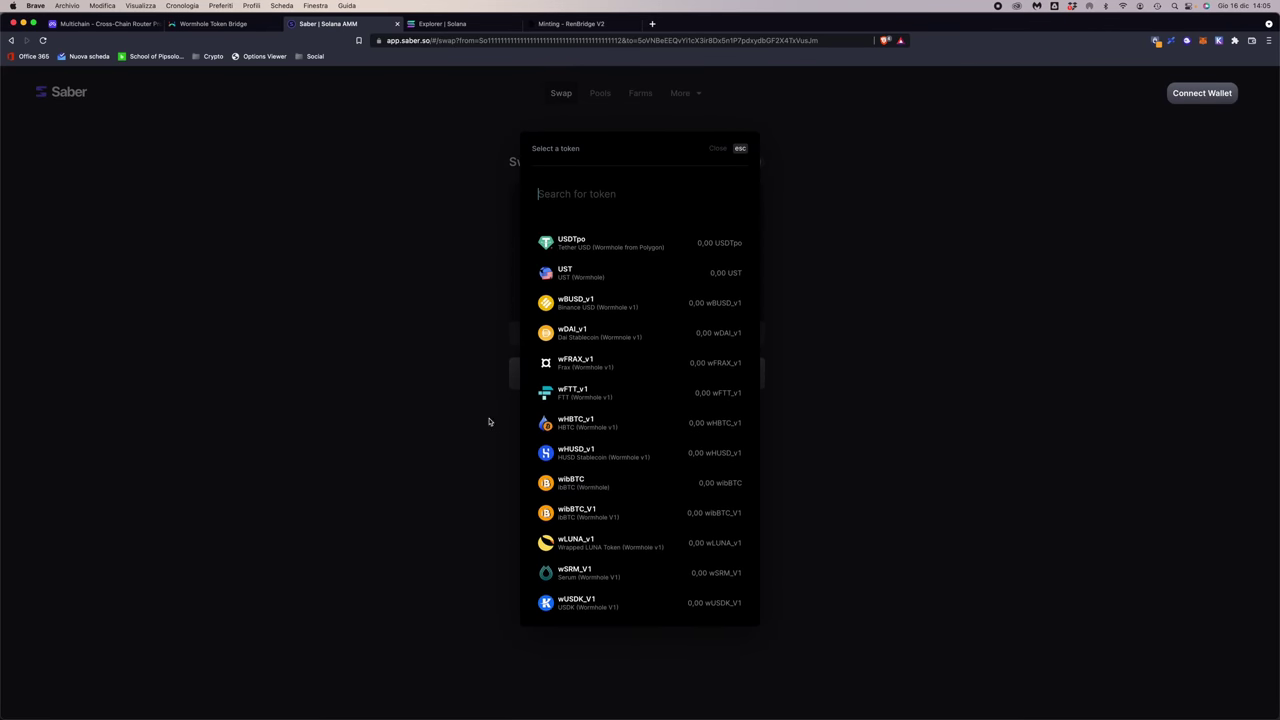
{"action": "left_click", "coordinate": [406, 283]}
Search the swap's source tokens for "sol" and "ren" without selecting one.
{"action": "left_click", "coordinate": [575, 212]}
{"action": "type", "text": "sol"}
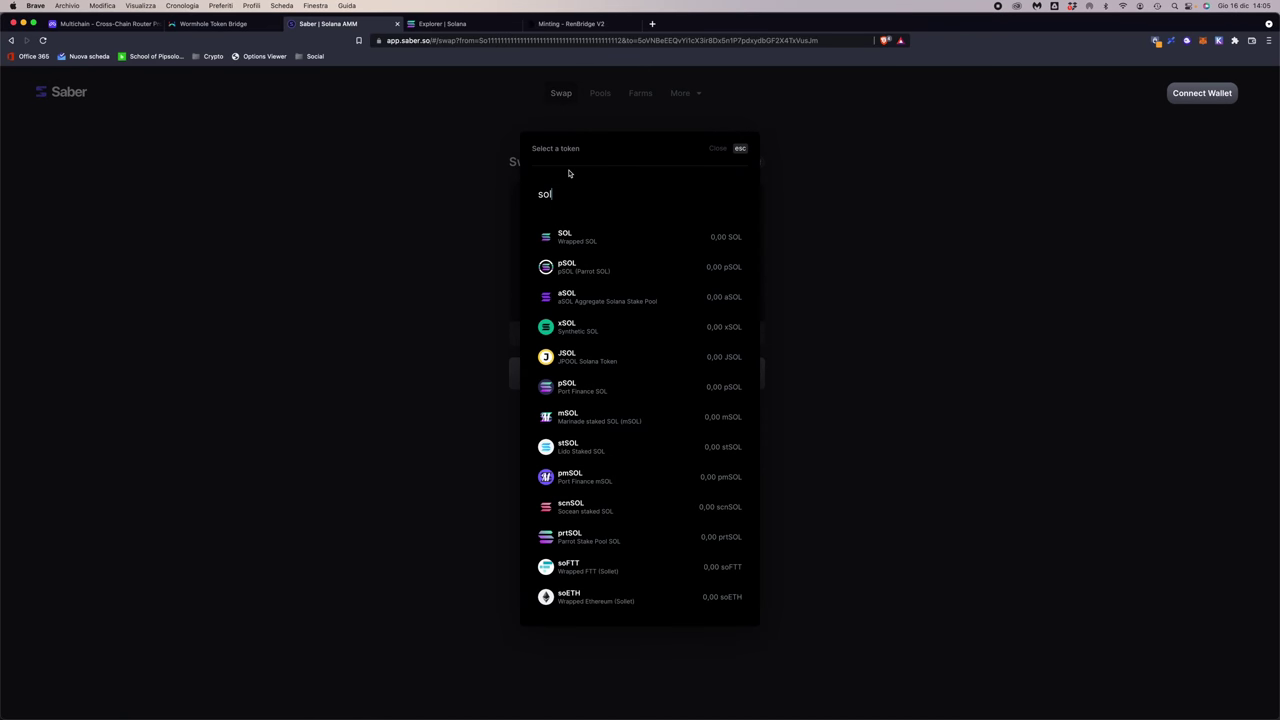
{"action": "key", "text": "BackSpace"}
{"action": "key", "text": "BackSpace"}
{"action": "key", "text": "BackSpace"}
{"action": "type", "text": "ren"}
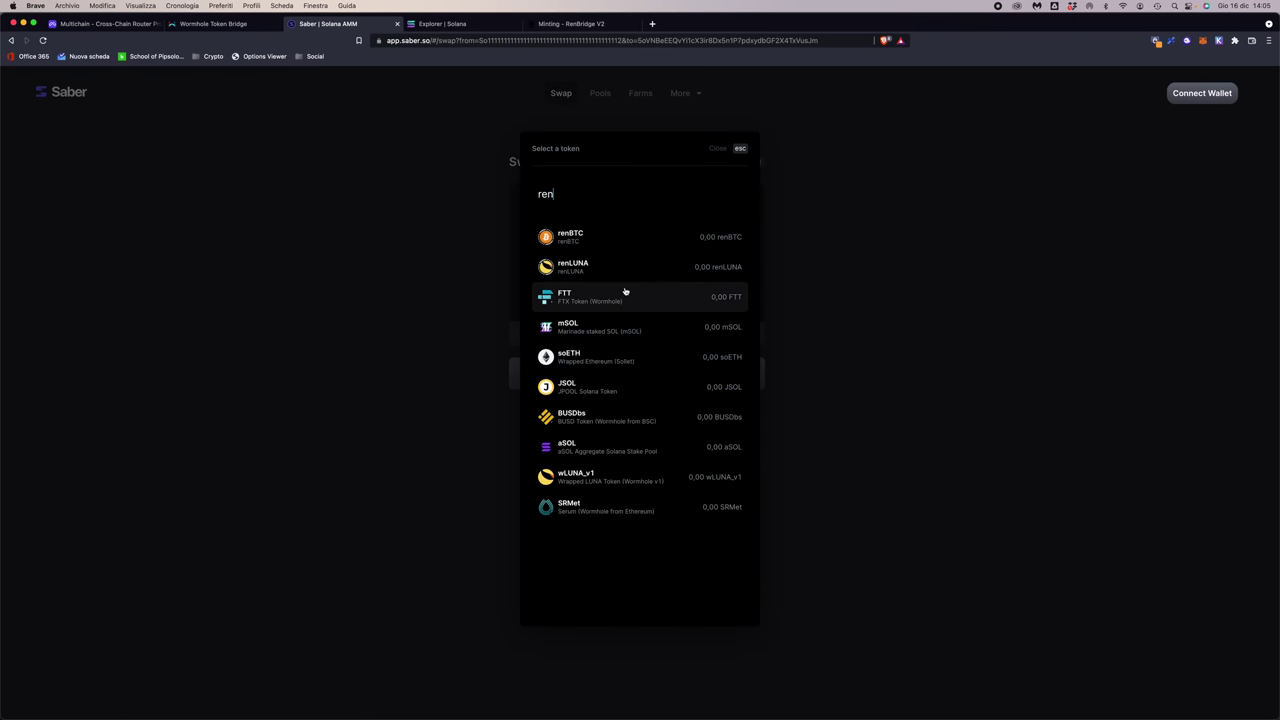
{"action": "key", "text": "Escape"}
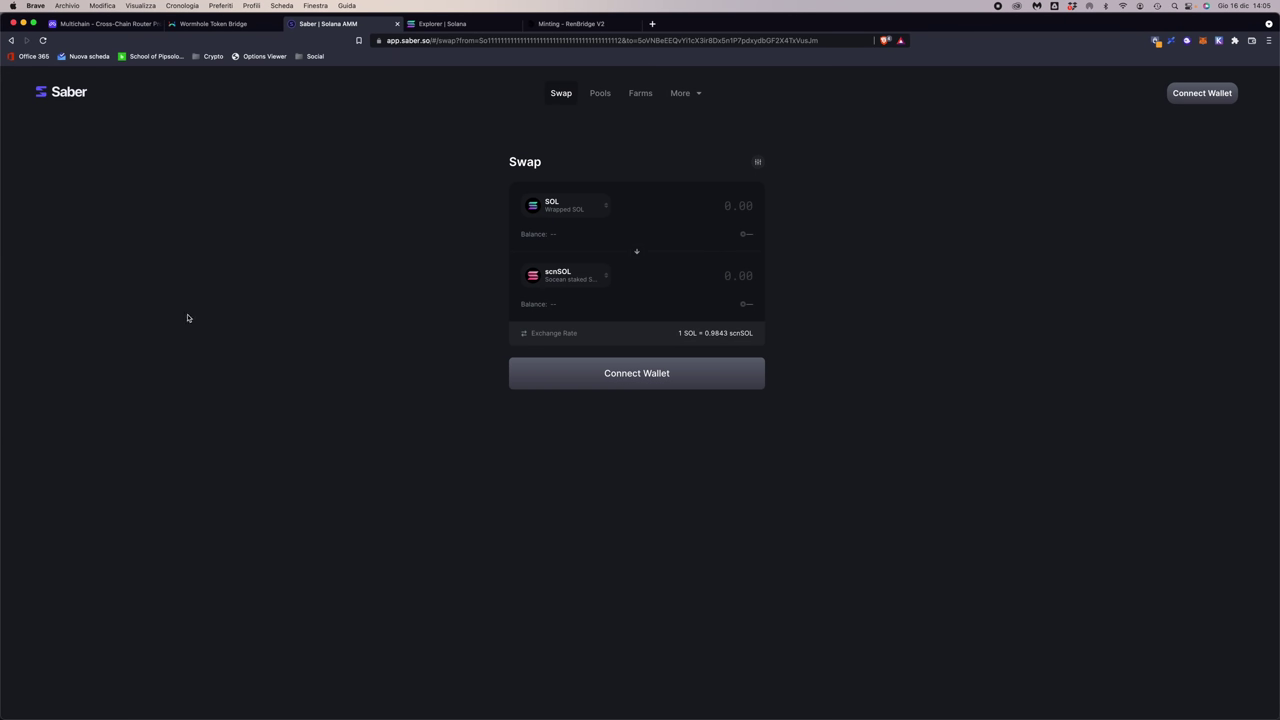
Return to the Wormhole Token Bridge and set the source chain to Terra.
{"action": "left_click", "coordinate": [203, 24]}
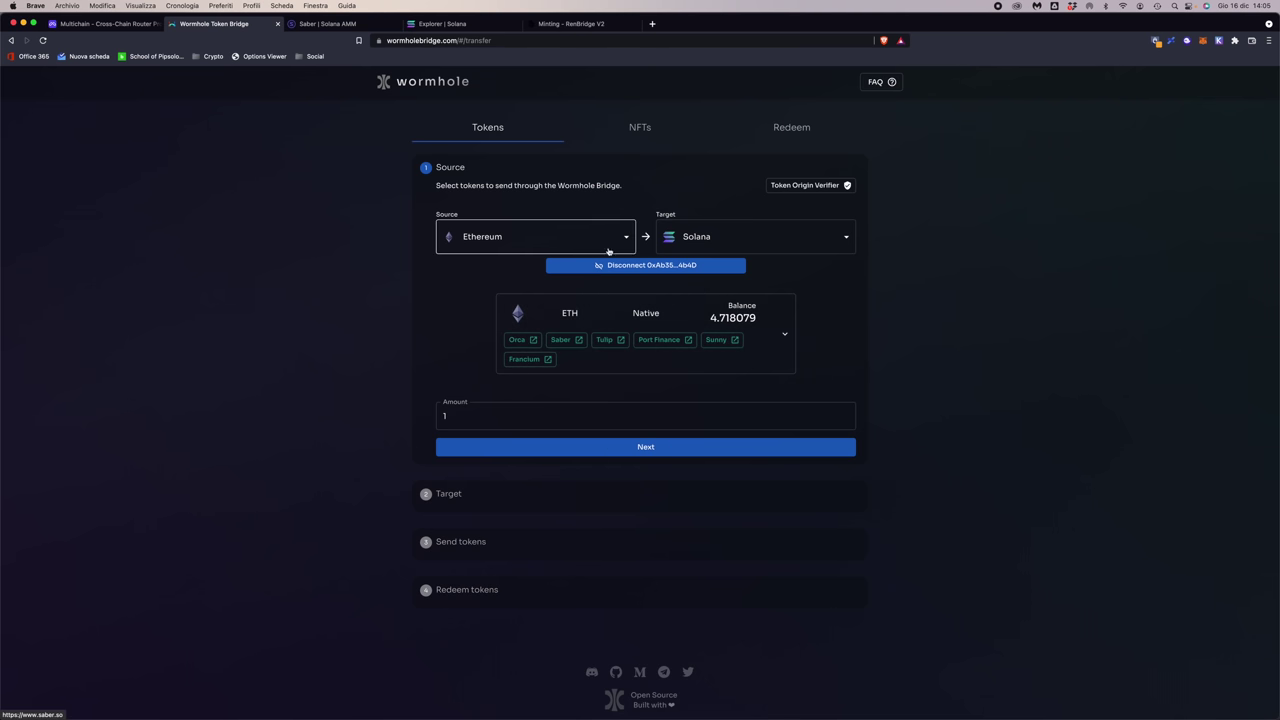
{"action": "left_click", "coordinate": [508, 236]}
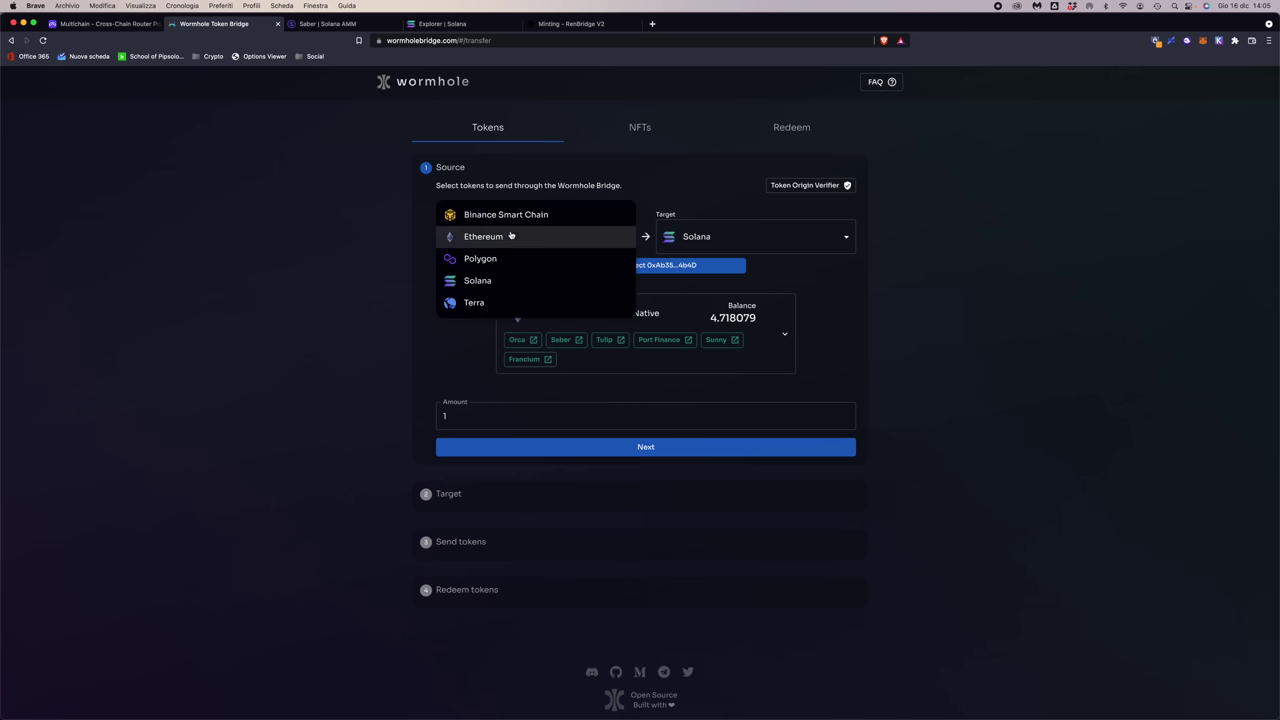
{"action": "left_click", "coordinate": [486, 302]}
Connect the Terra wallet and view the featured tokens for Terra-to-Solana transfers.
{"action": "left_click", "coordinate": [654, 266]}
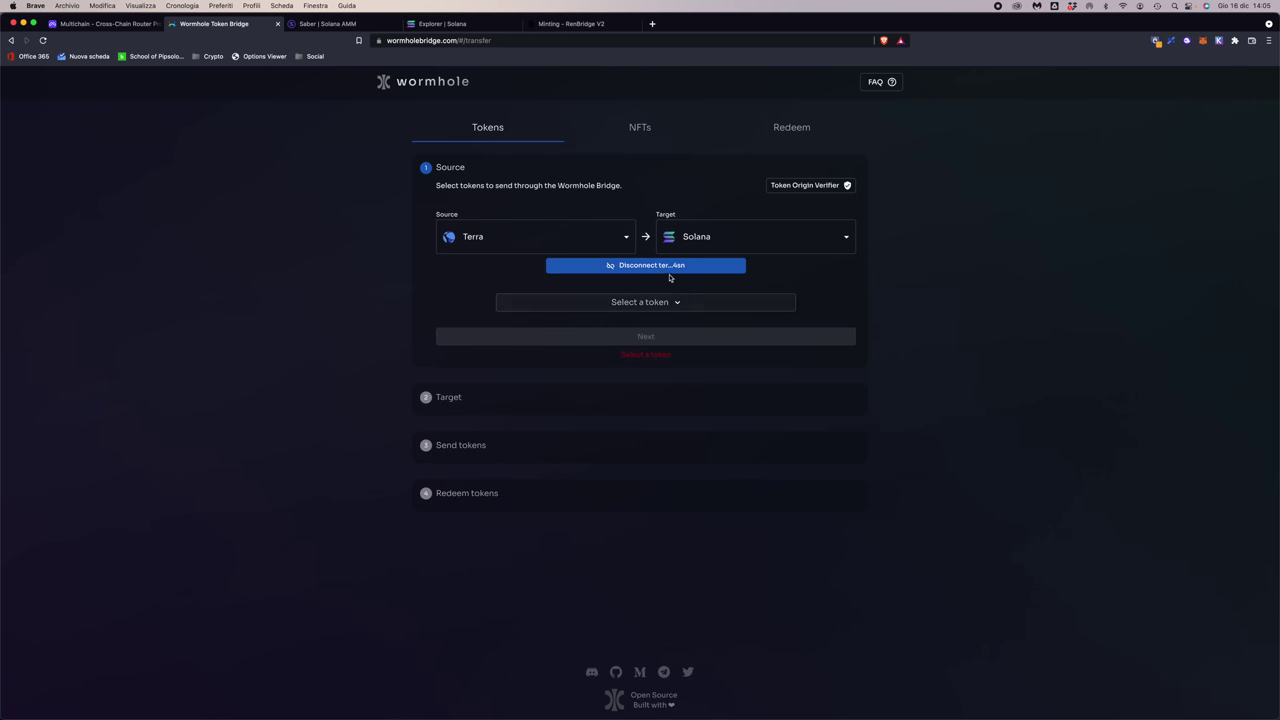
{"action": "left_click", "coordinate": [660, 302]}
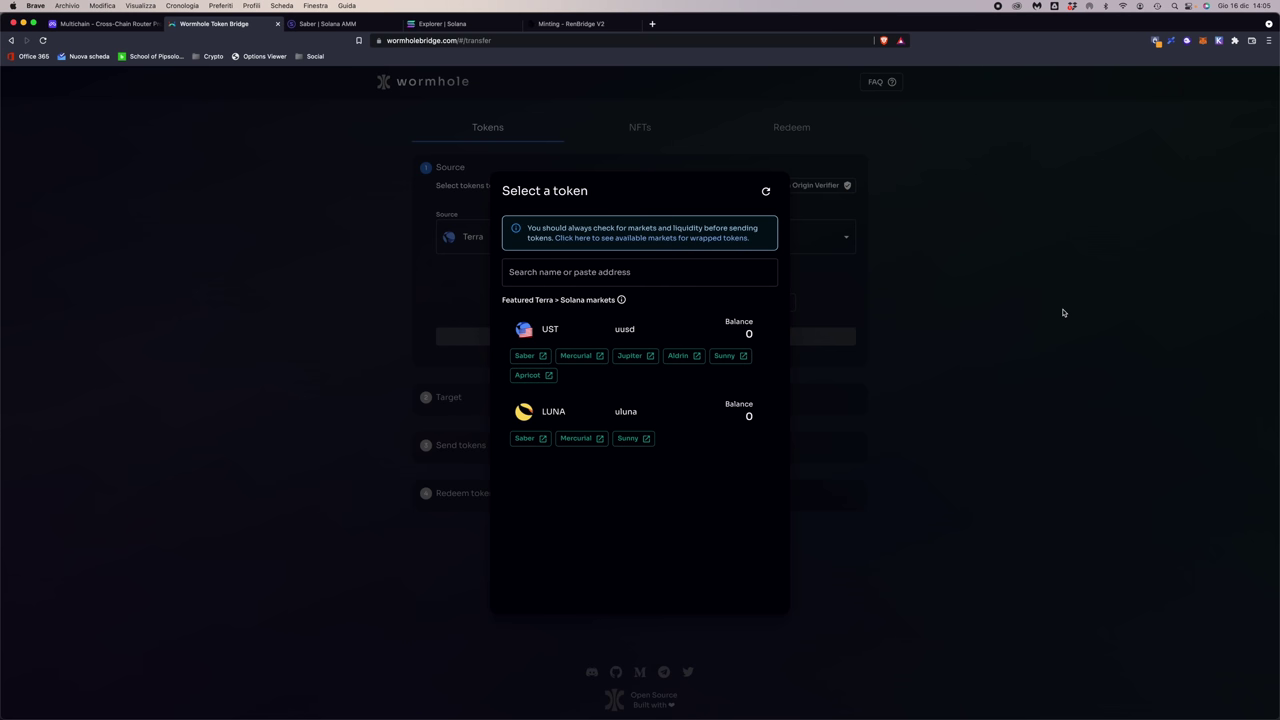
{"action": "left_click", "coordinate": [1028, 313]}
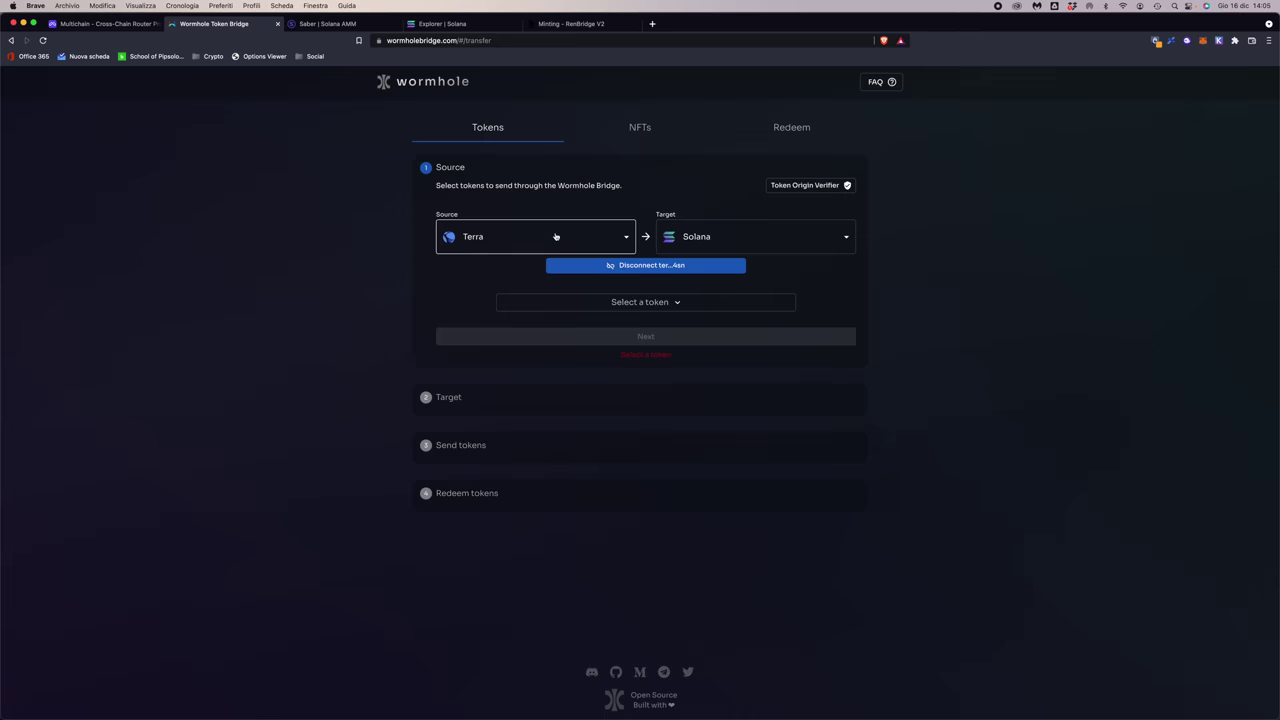
Set the source chain to Solana and view the featured tokens for transfers to Terra.
{"action": "left_click", "coordinate": [471, 237]}
{"action": "left_click", "coordinate": [453, 211]}
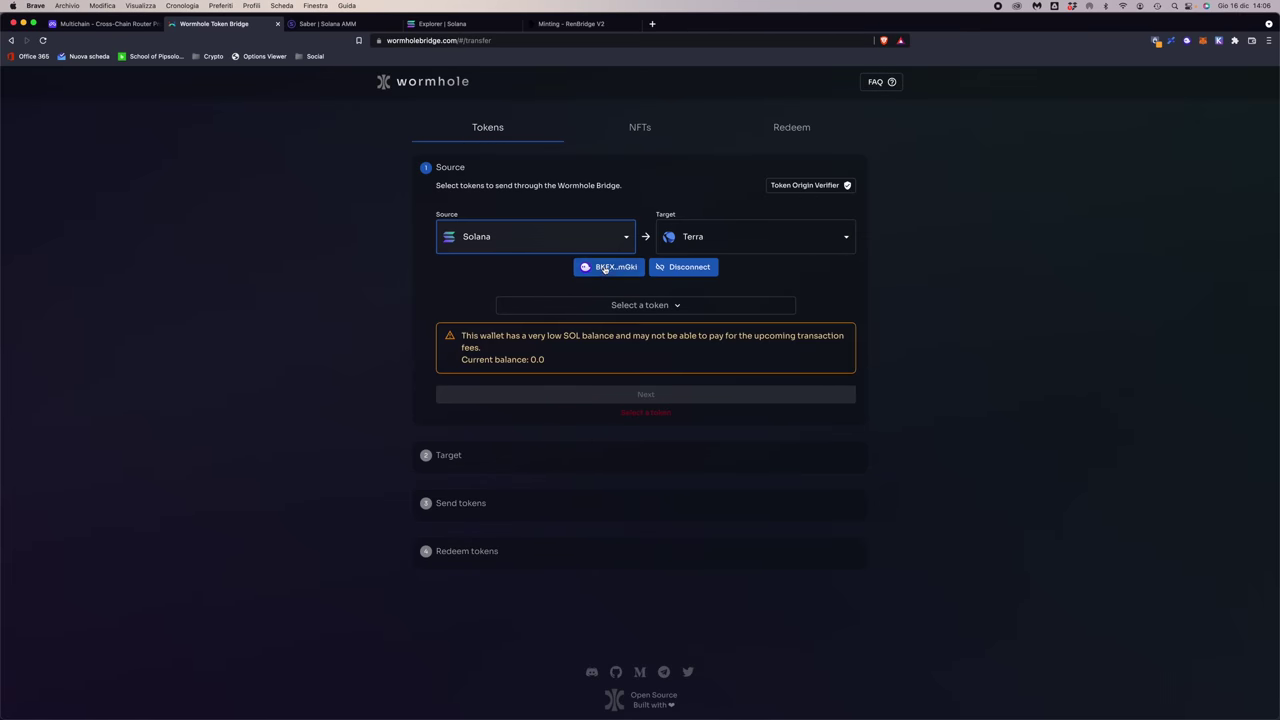
{"action": "left_click", "coordinate": [652, 305]}
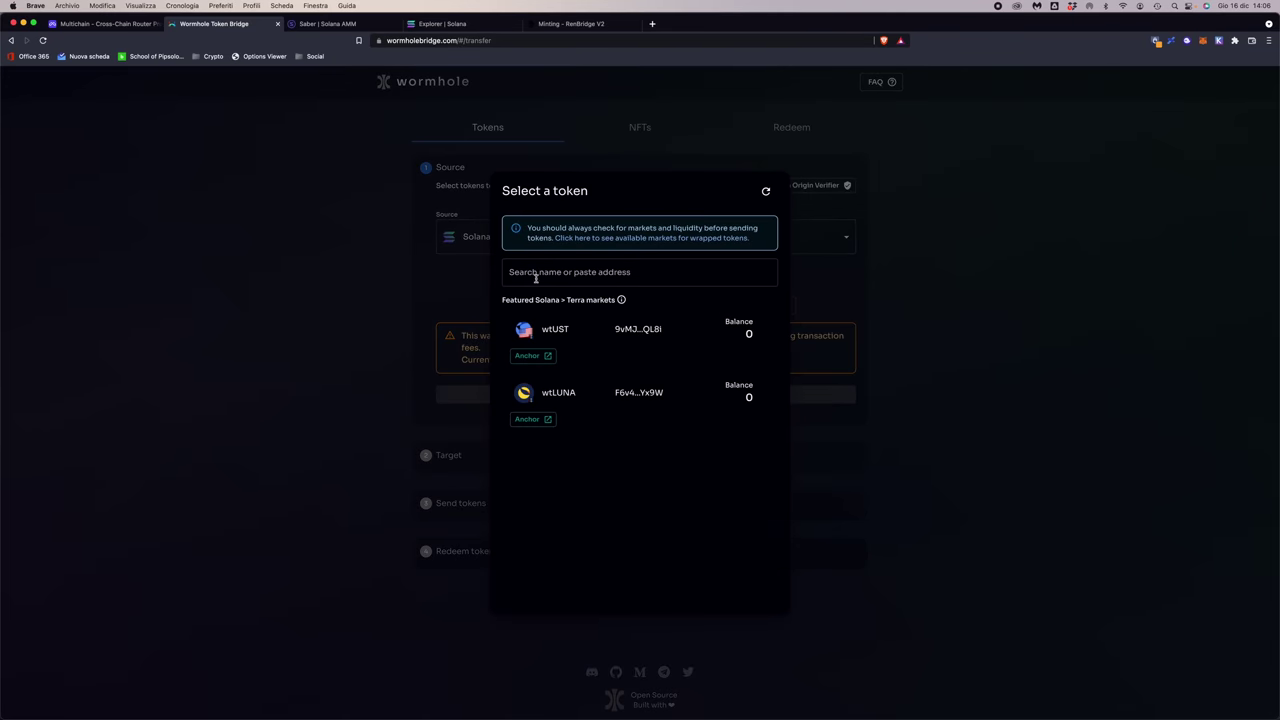
{"action": "left_click", "coordinate": [1094, 301]}
Set the target chain to Ethereum and review the featured Solana-to-Ethereum tokens and their markets.
{"action": "left_click", "coordinate": [790, 240]}
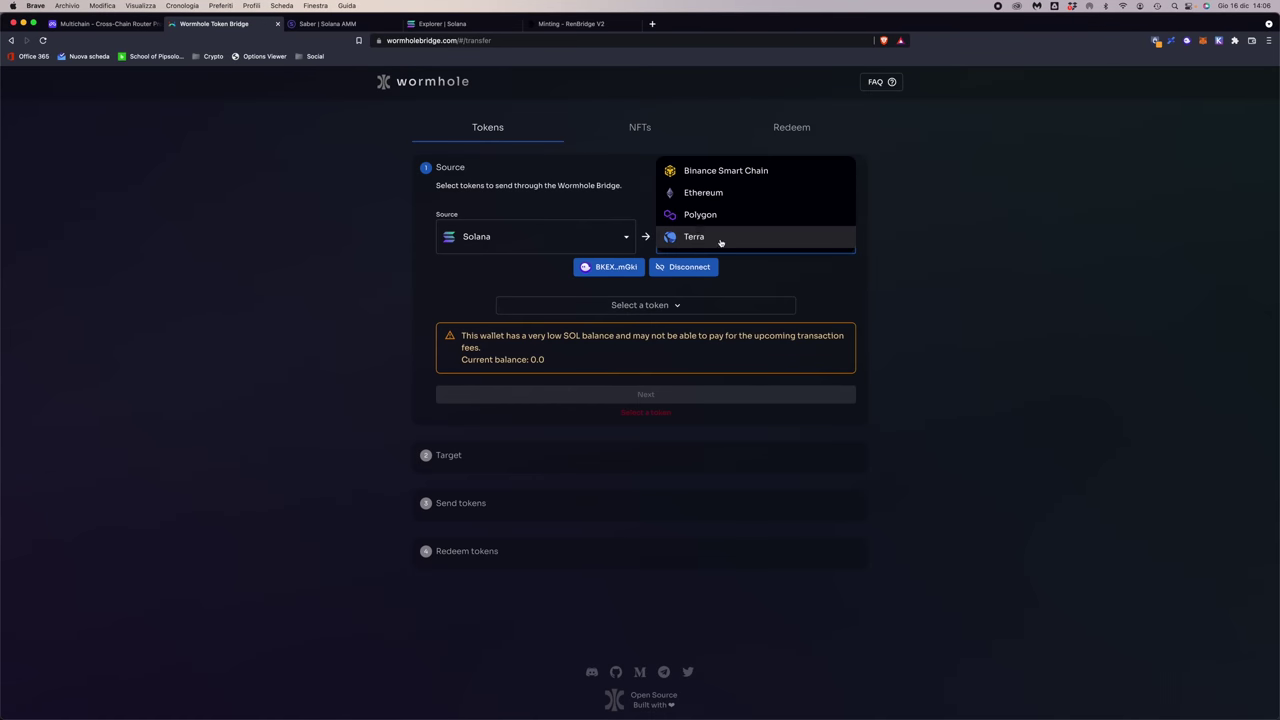
{"action": "left_click", "coordinate": [703, 192]}
{"action": "left_click", "coordinate": [643, 310]}
{"action": "scroll", "coordinate": [672, 445], "scroll_direction": "down", "scroll_amount": 10}
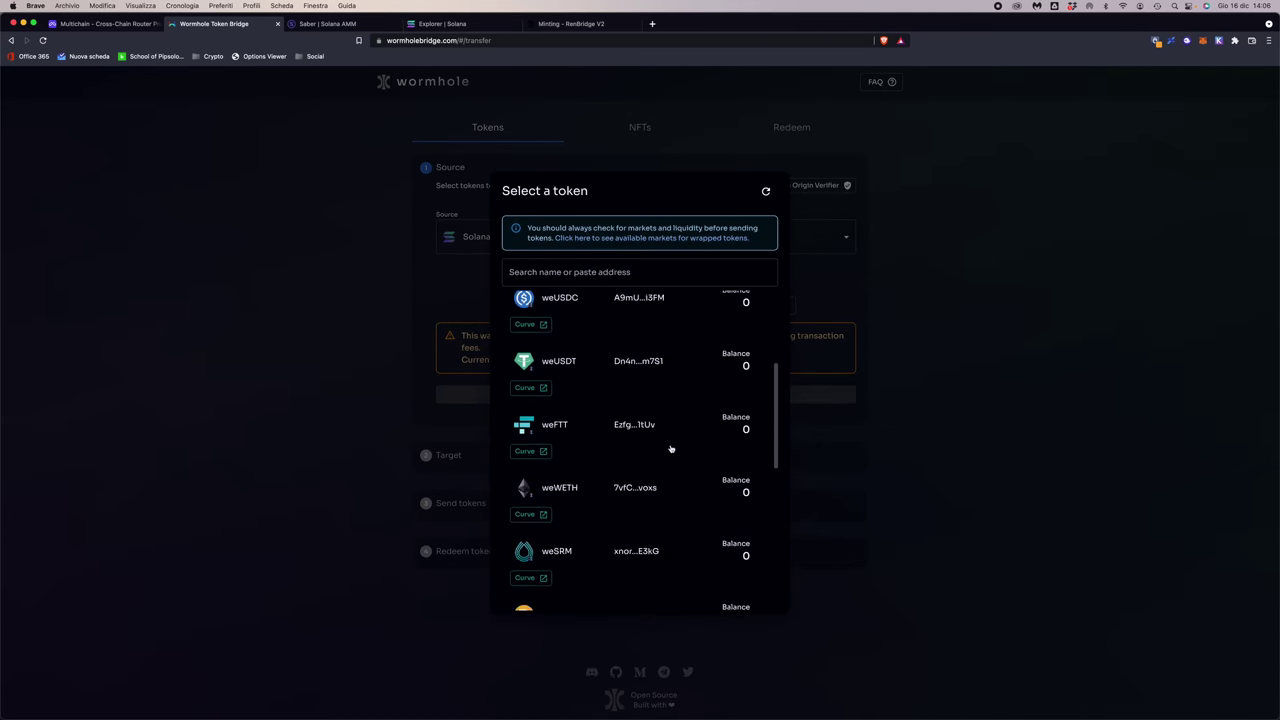
{"action": "scroll", "coordinate": [674, 444], "scroll_direction": "up", "scroll_amount": 10}
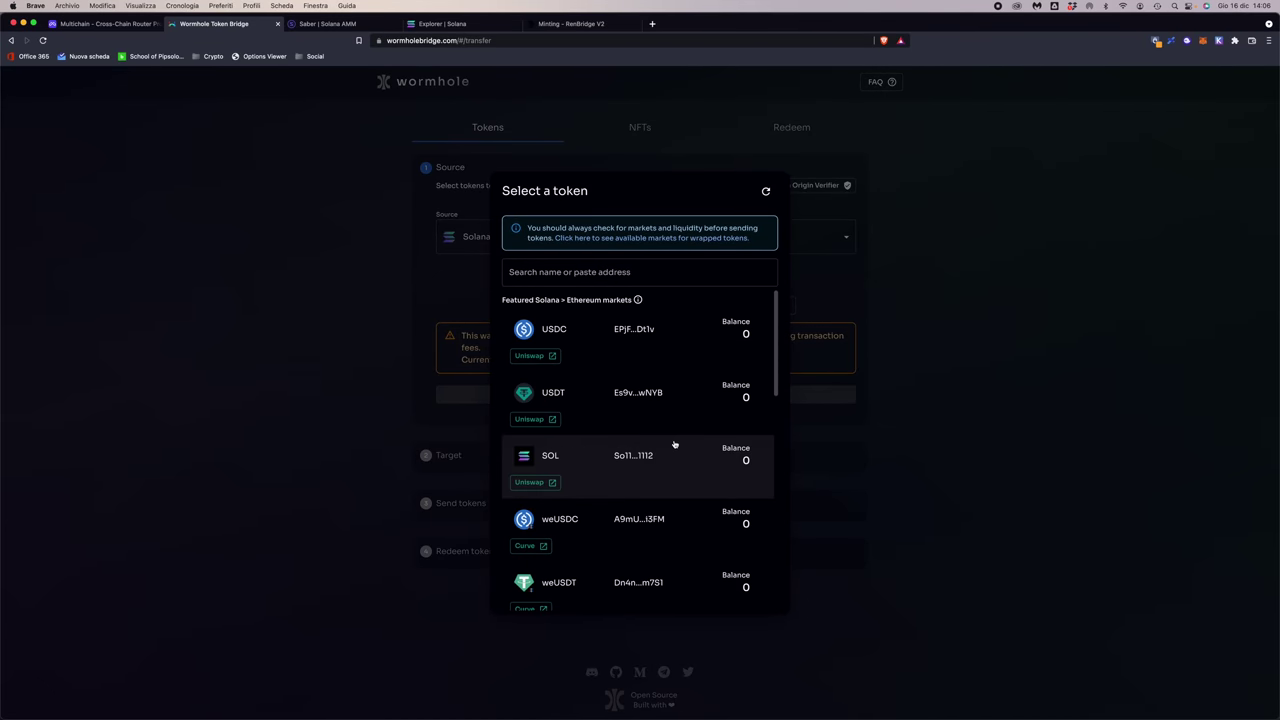
{"action": "scroll", "coordinate": [674, 444], "scroll_direction": "down", "scroll_amount": 3}
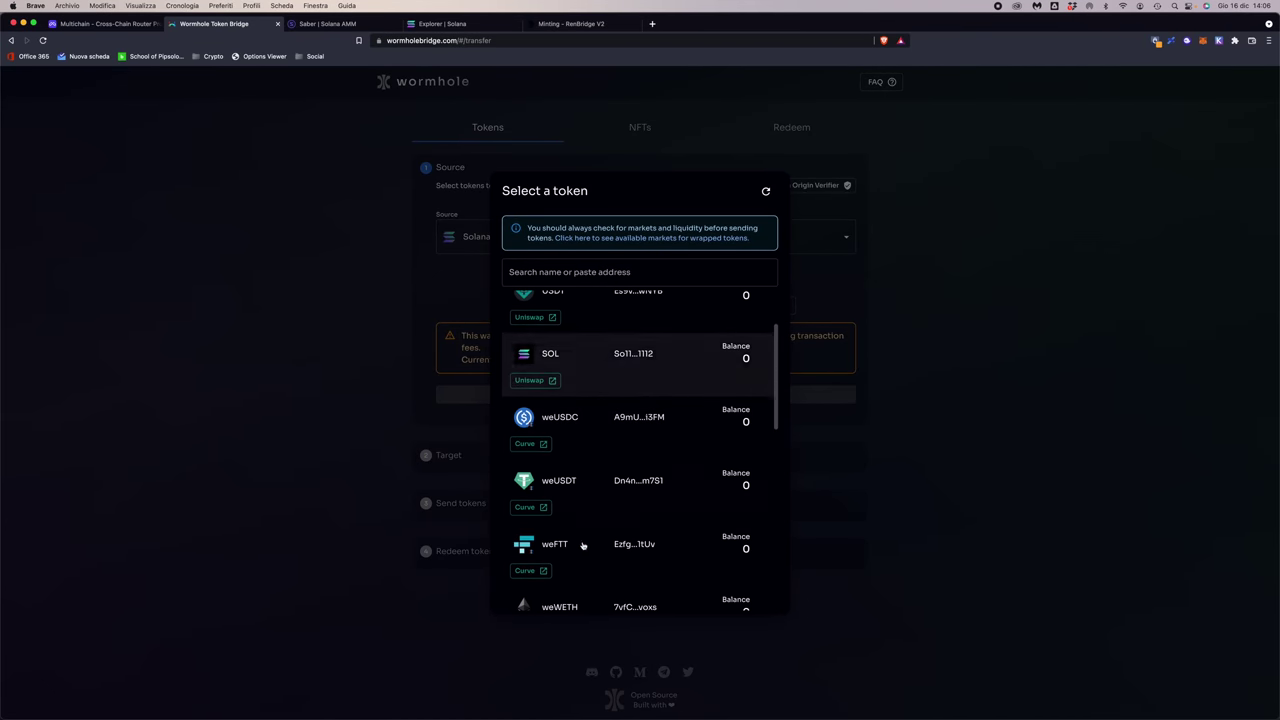
{"action": "scroll", "coordinate": [585, 530], "scroll_direction": "down", "scroll_amount": 3}
{"action": "scroll", "coordinate": [582, 552], "scroll_direction": "down", "scroll_amount": 3}
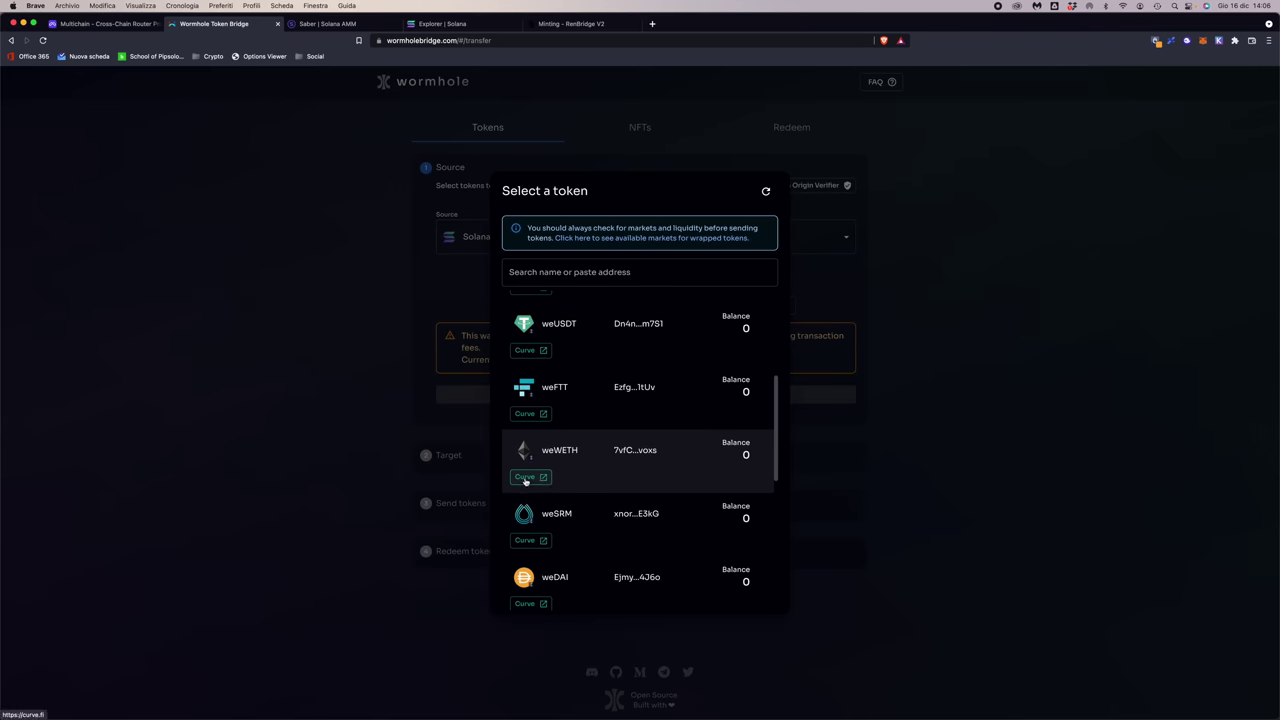
{"action": "scroll", "coordinate": [560, 476], "scroll_direction": "down", "scroll_amount": 10}
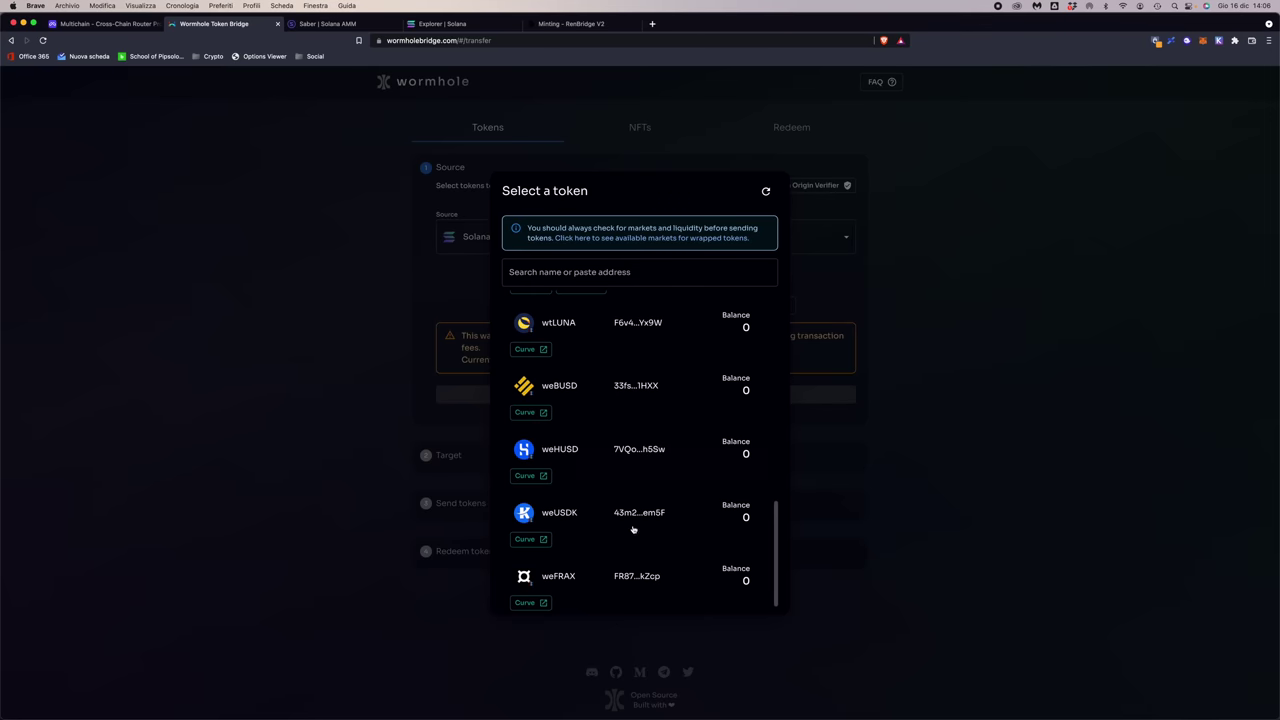
{"action": "scroll", "coordinate": [646, 548], "scroll_direction": "down", "scroll_amount": 1}
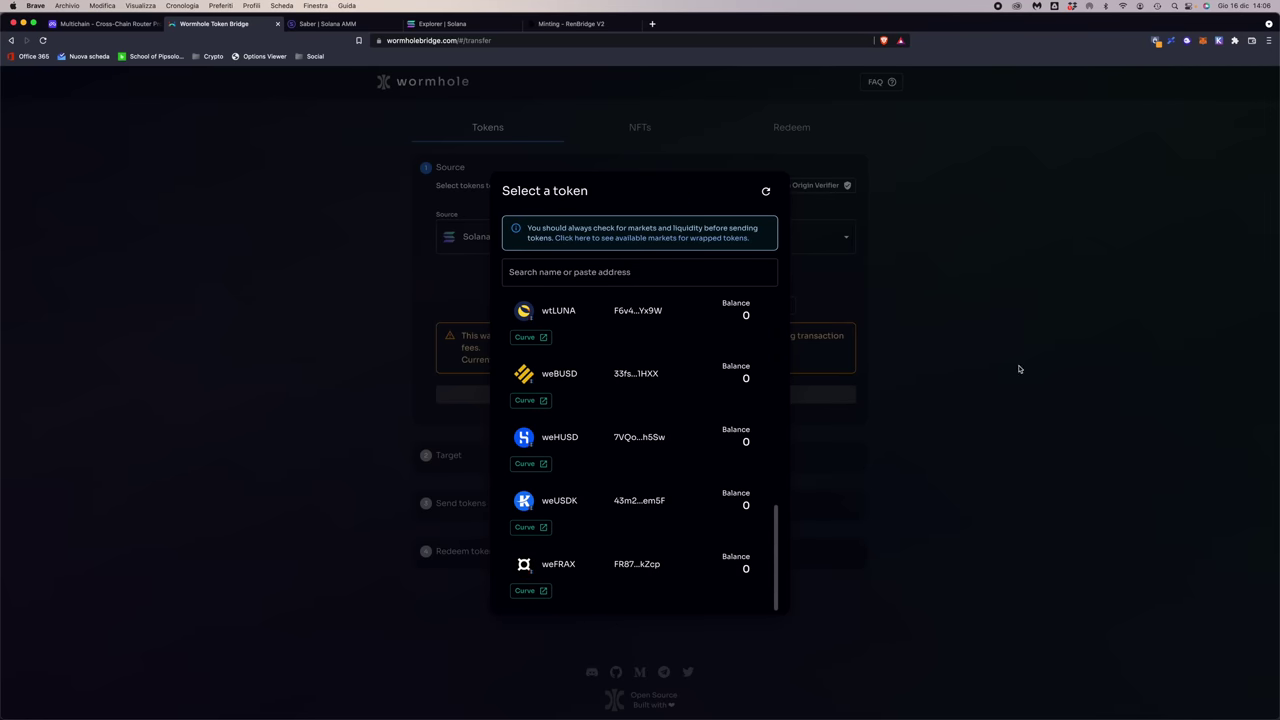
{"action": "left_click", "coordinate": [1000, 284]}
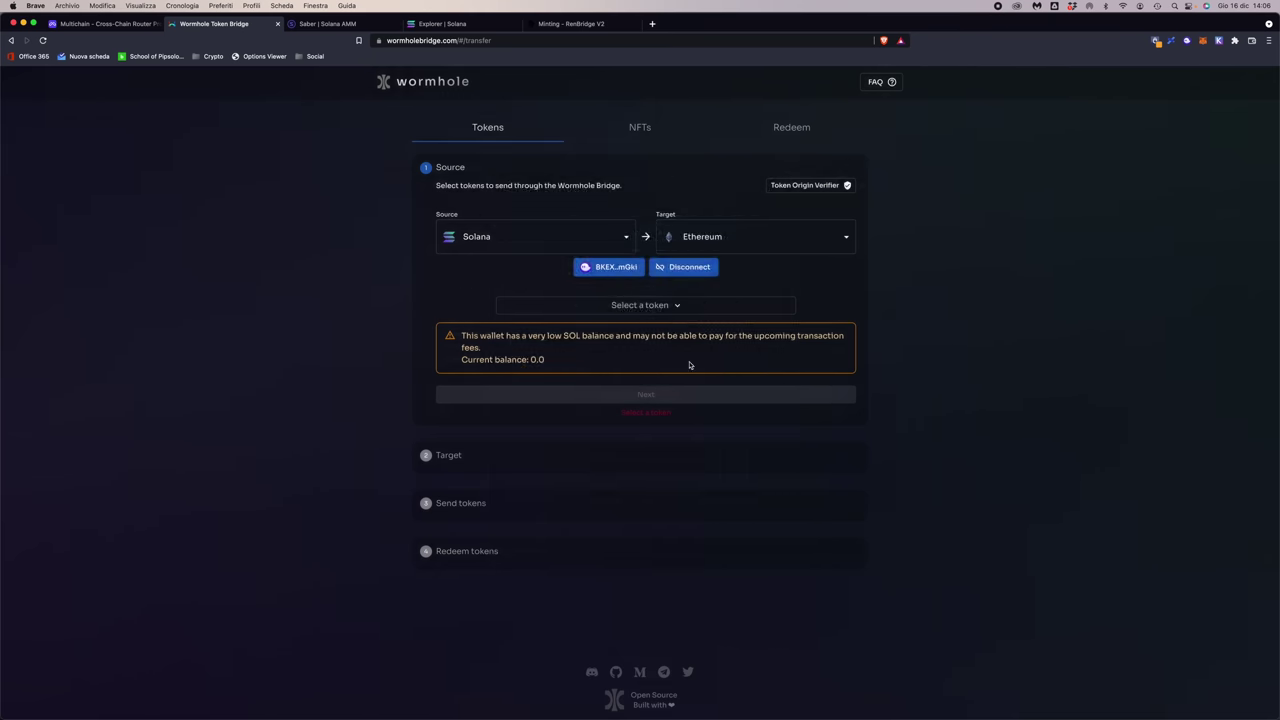
Set the source chain to Ethereum and the target chain to Polygon, and review the featured tokens and their markets.
{"action": "left_click", "coordinate": [551, 240]}
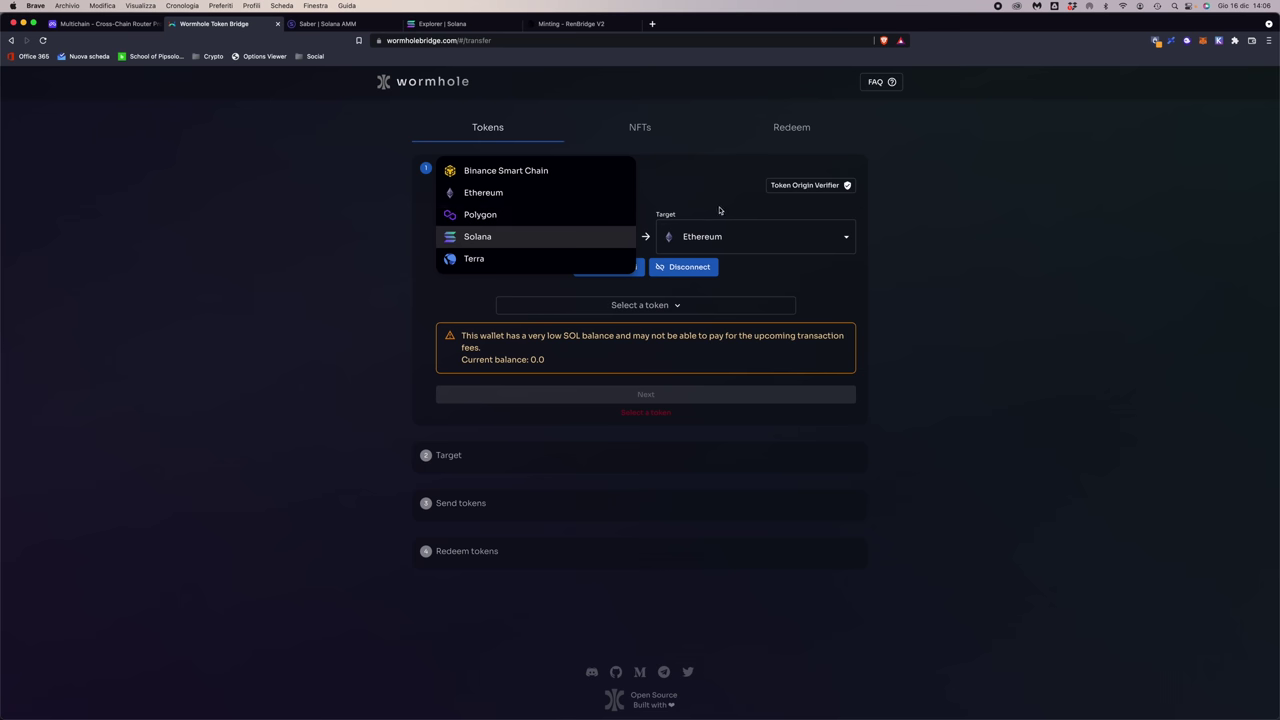
{"action": "left_click", "coordinate": [500, 192]}
{"action": "left_click", "coordinate": [738, 229]}
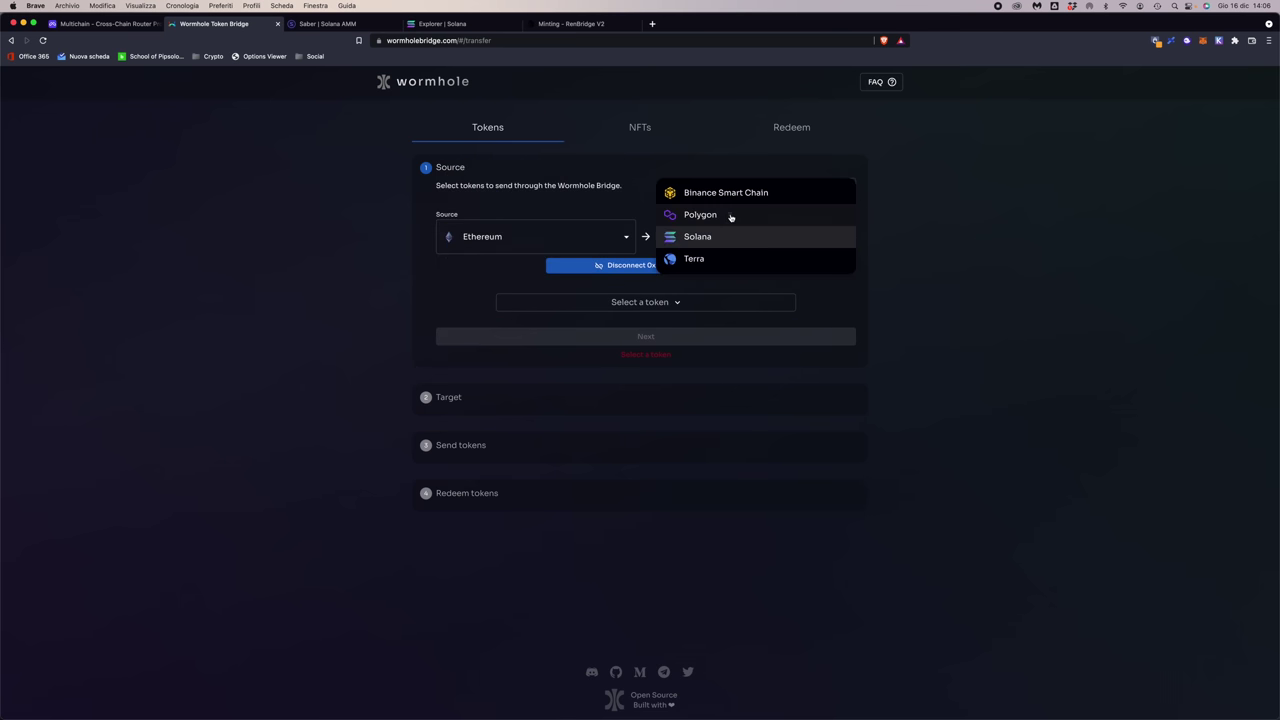
{"action": "left_click", "coordinate": [731, 216]}
{"action": "left_click", "coordinate": [679, 302]}
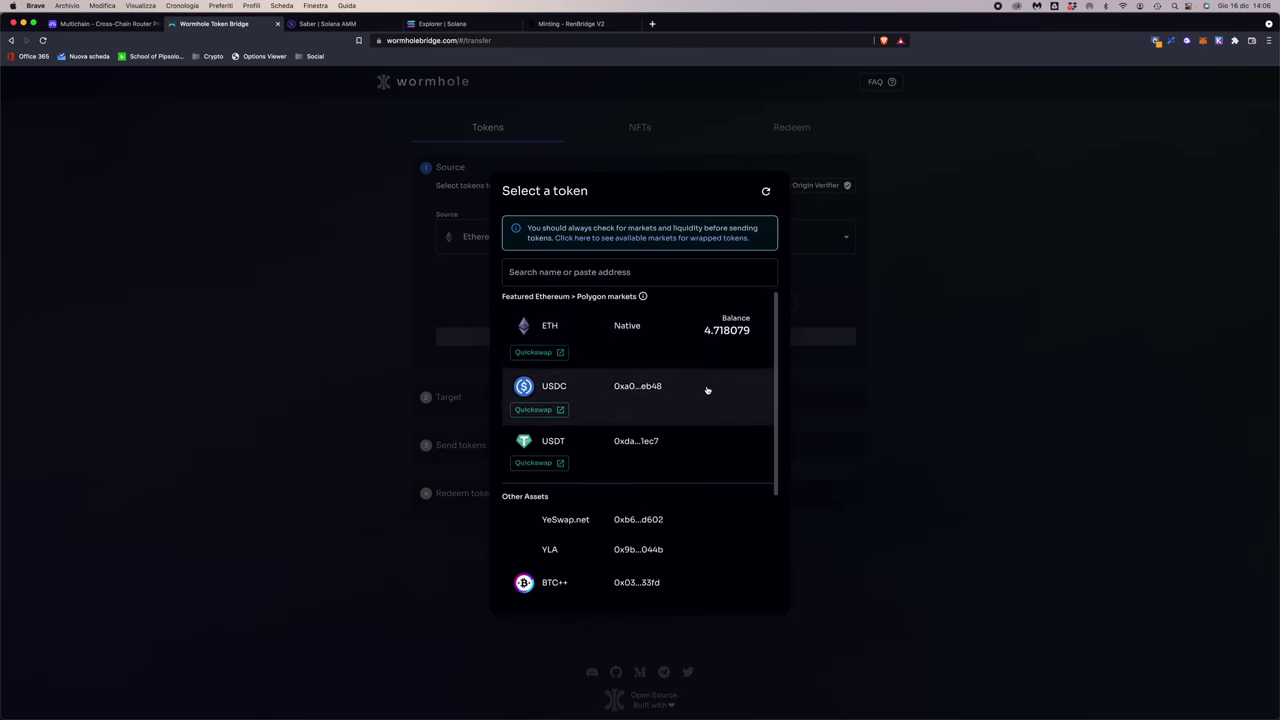
{"action": "scroll", "coordinate": [703, 388], "scroll_direction": "down", "scroll_amount": 3}
{"action": "scroll", "coordinate": [702, 387], "scroll_direction": "up", "scroll_amount": 3}
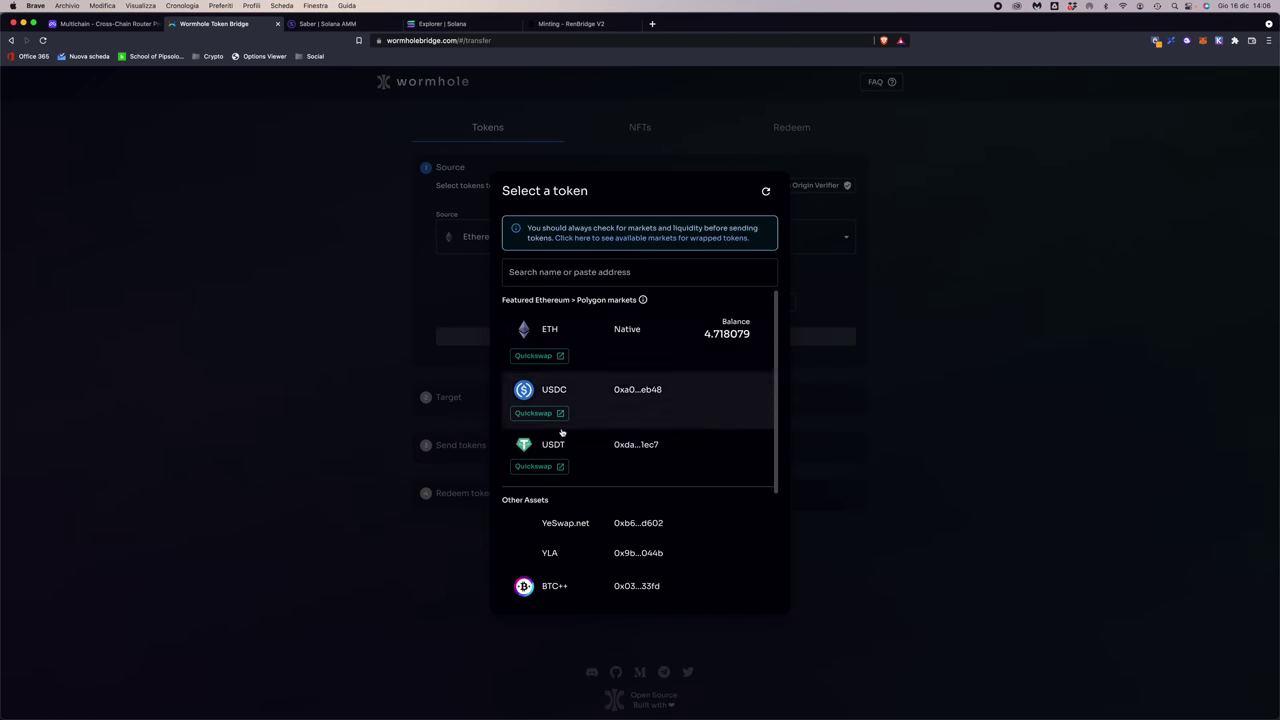
{"action": "left_click", "coordinate": [930, 413]}
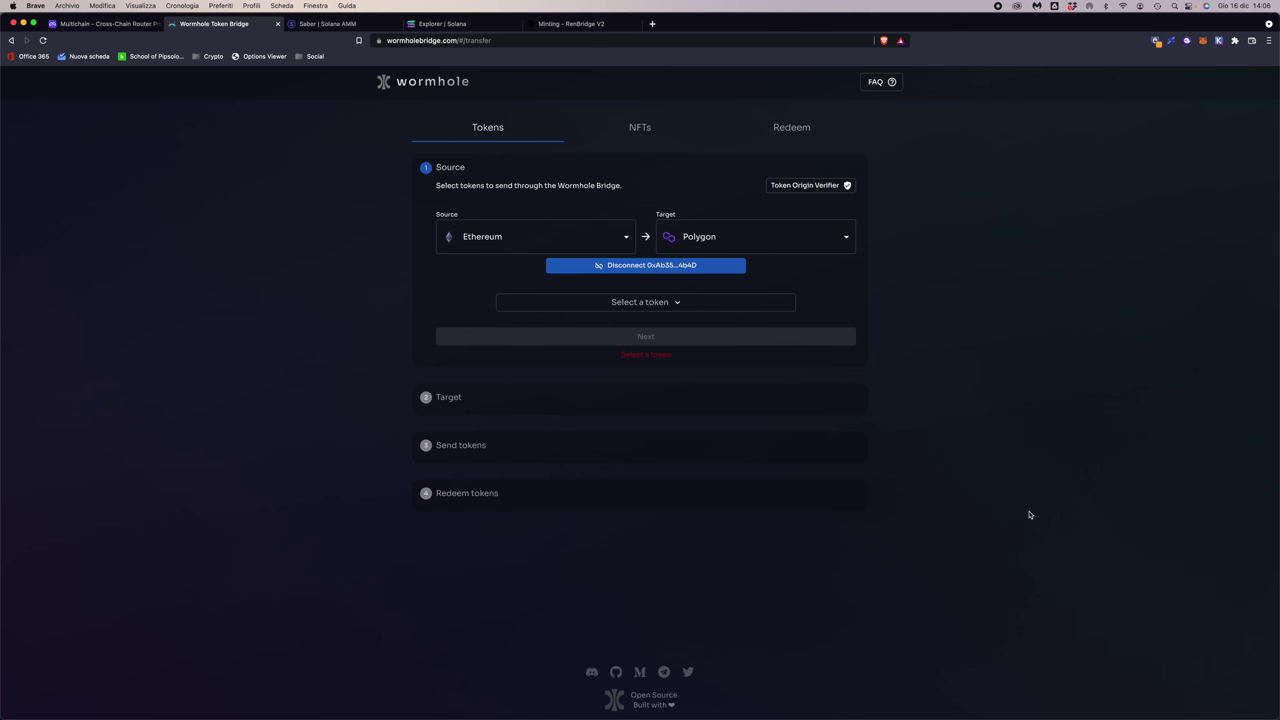
Choose native ETH as the token to bridge, set the amount to 1, and proceed to the target stage.
{"action": "left_click", "coordinate": [635, 297]}
{"action": "left_click", "coordinate": [703, 329]}
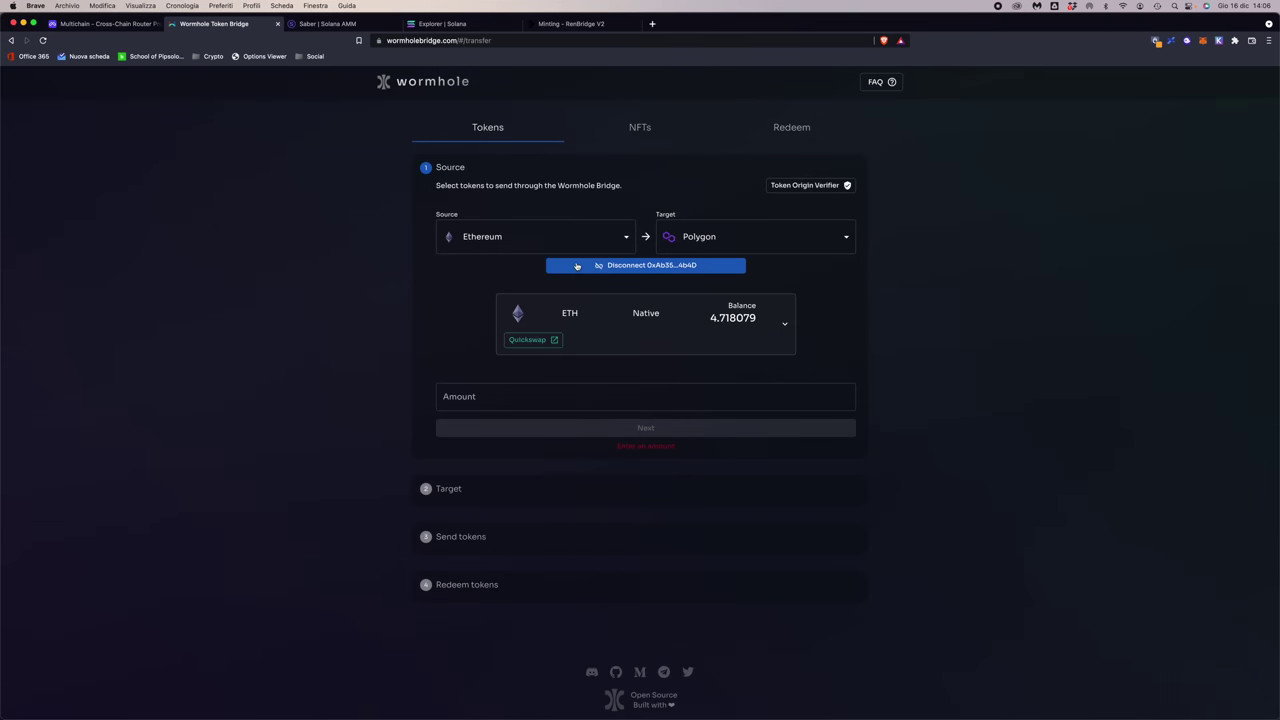
{"action": "left_click", "coordinate": [583, 400]}
{"action": "type", "text": "1"}
{"action": "left_click", "coordinate": [634, 428]}
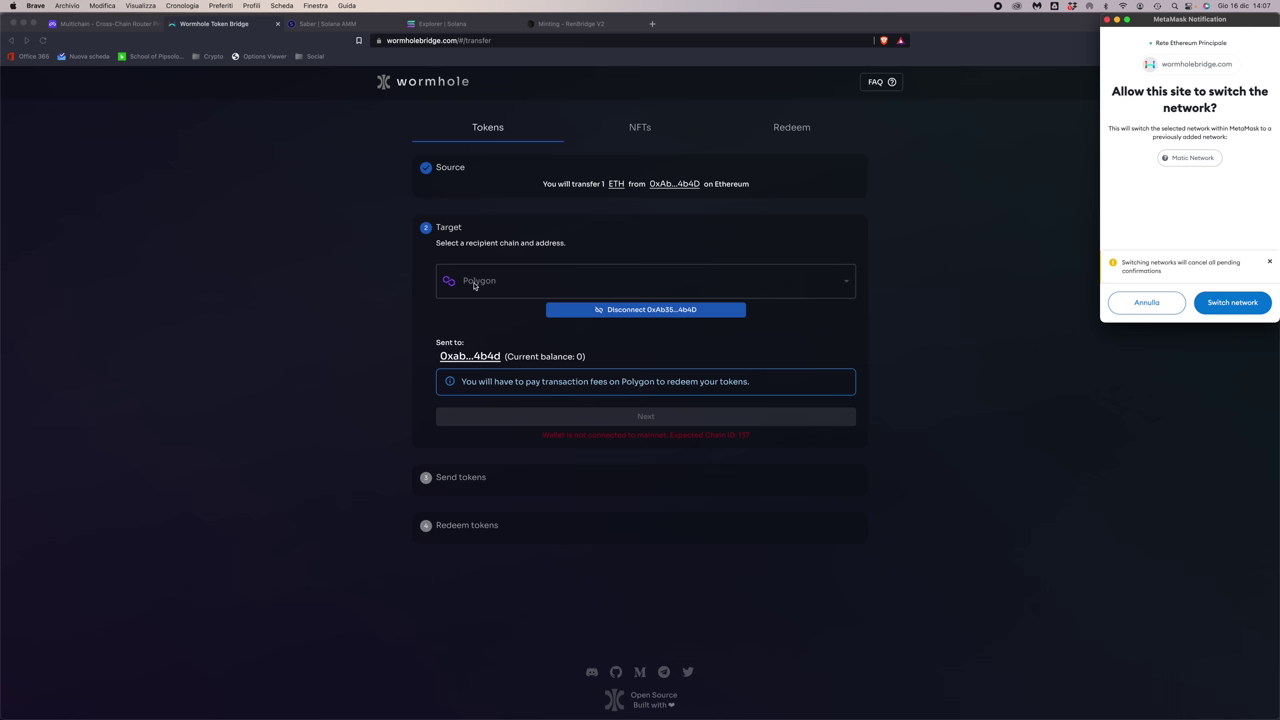
Approve Matic Network in the wallet for the target stage, proceed to sending, and switch the wallet back to the Ethereum main network.
{"action": "left_click", "coordinate": [1233, 304]}
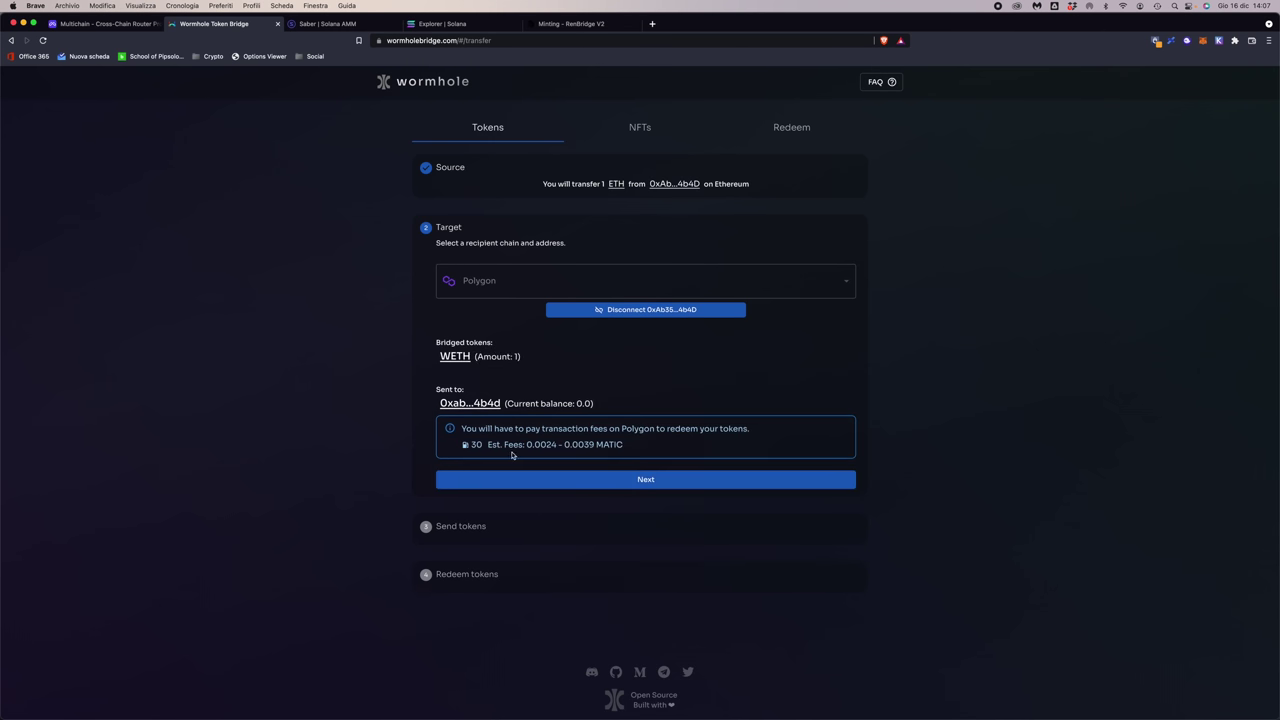
{"action": "left_click", "coordinate": [645, 481]}
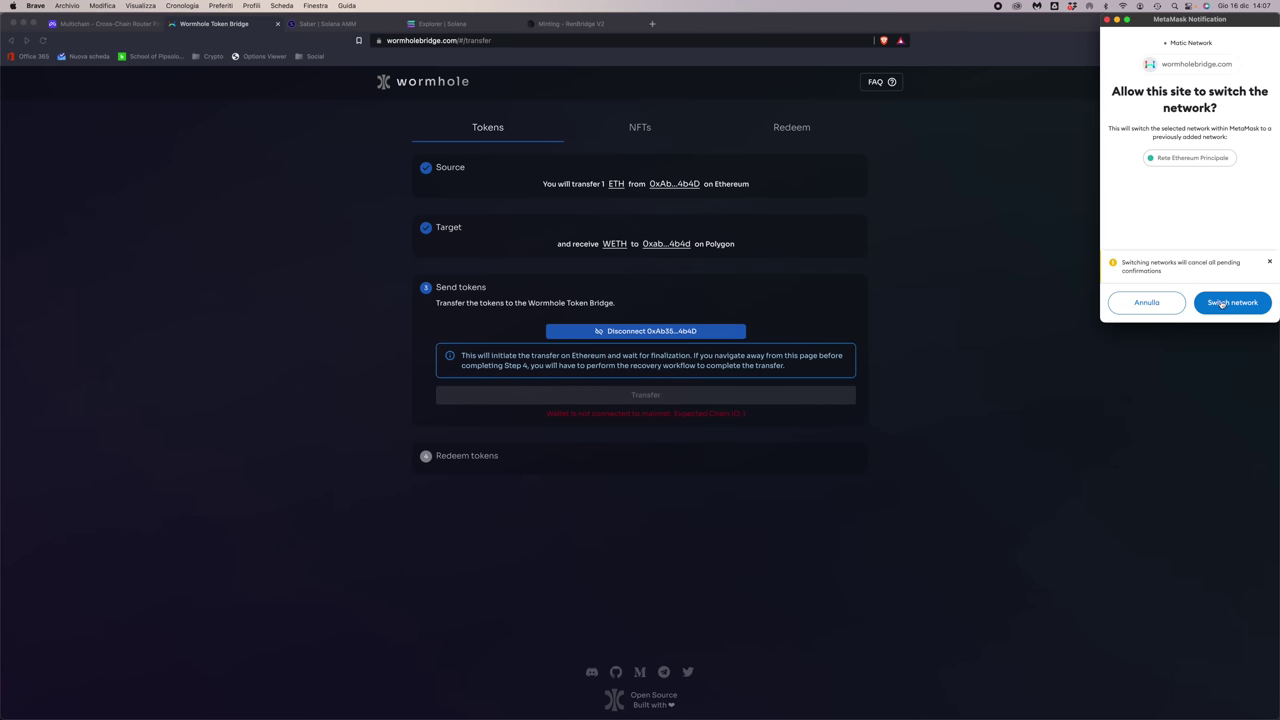
{"action": "left_click", "coordinate": [1233, 304]}
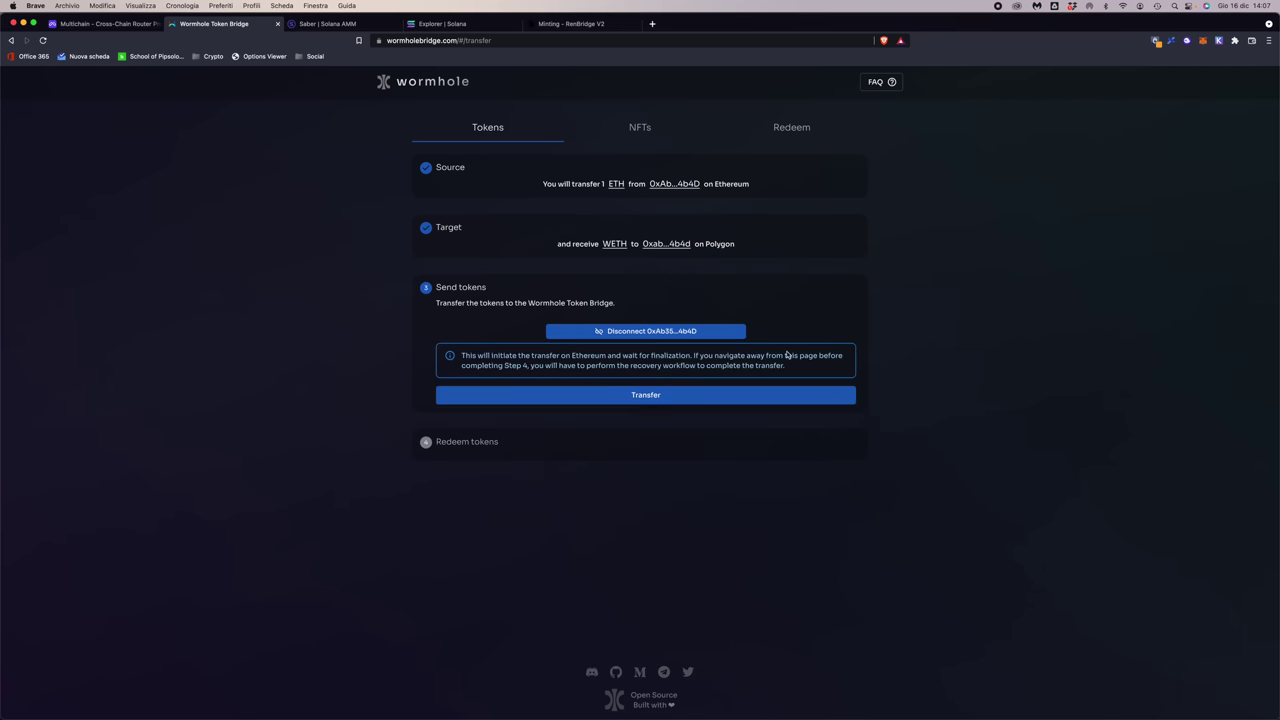
Review the transfer confirmation's note on Wormhole Wrapped Tokens, cancel the transfer, and return to the source stage.
{"action": "left_click", "coordinate": [662, 398]}
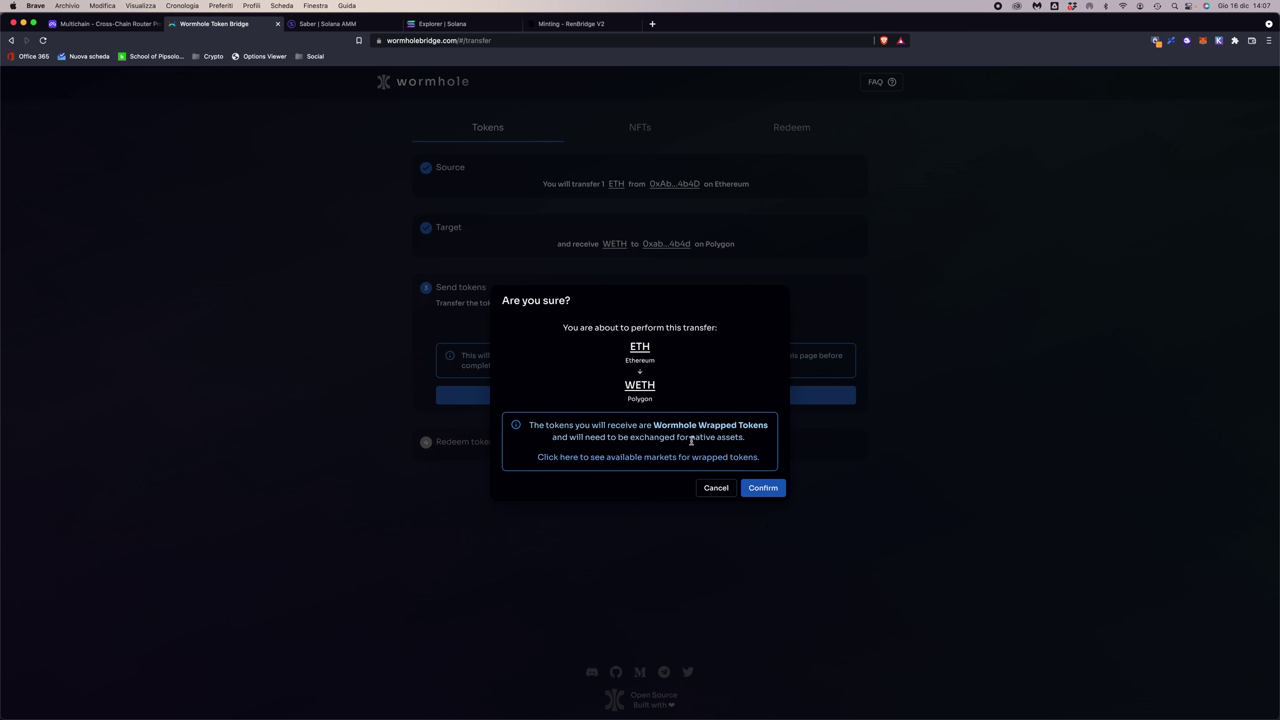
{"action": "left_click_drag", "start_coordinate": [652, 425], "coordinate": [765, 425]}
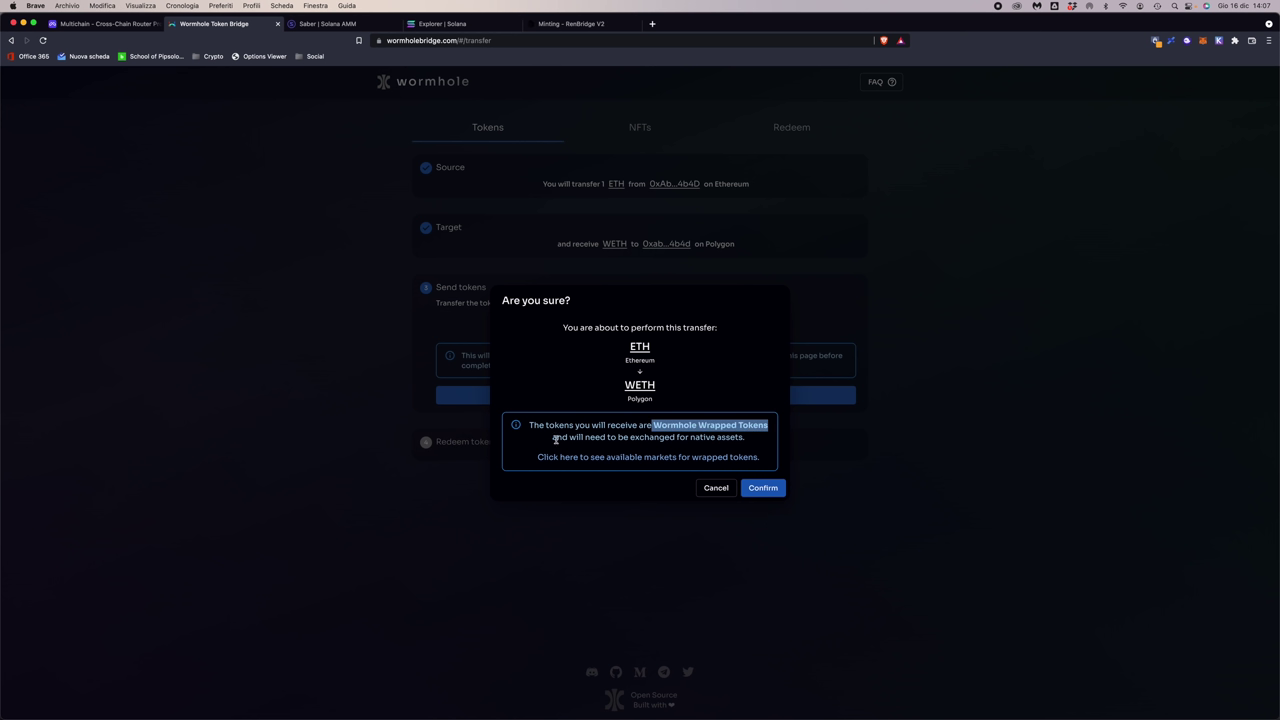
{"action": "left_click", "coordinate": [715, 488]}
{"action": "left_click", "coordinate": [523, 225]}
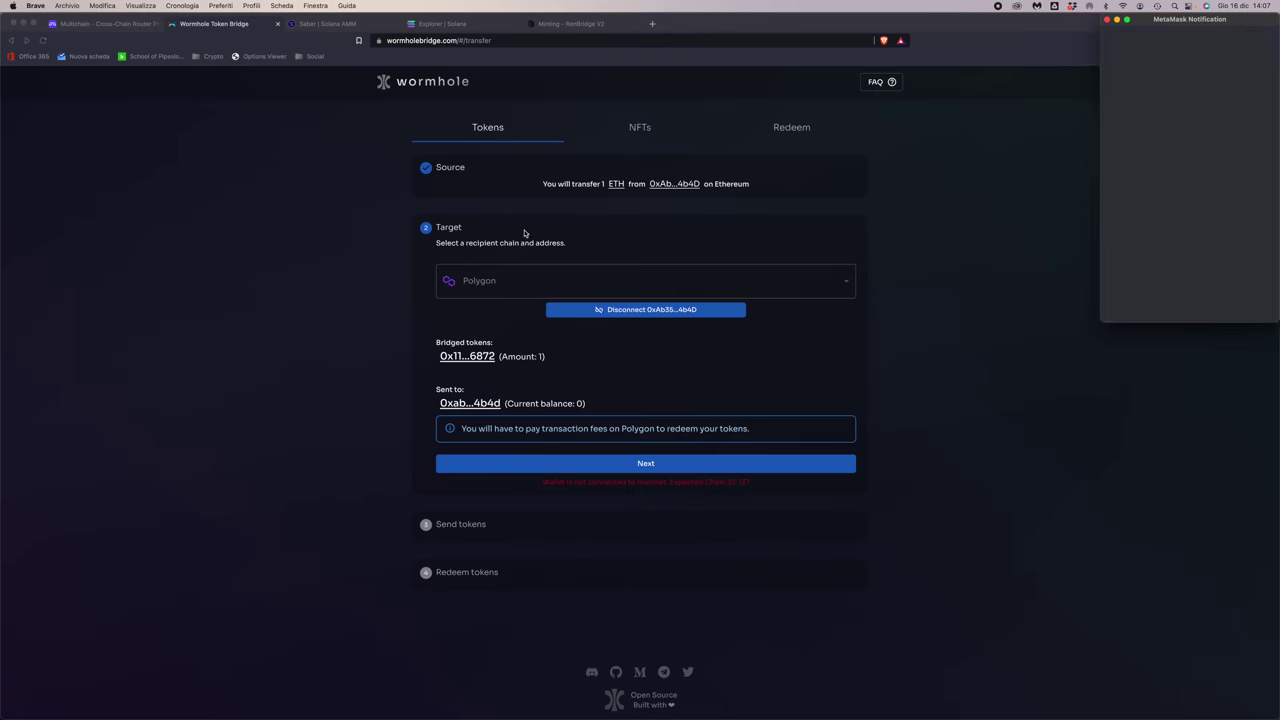
{"action": "left_click", "coordinate": [559, 175]}
{"action": "left_click", "coordinate": [521, 179]}
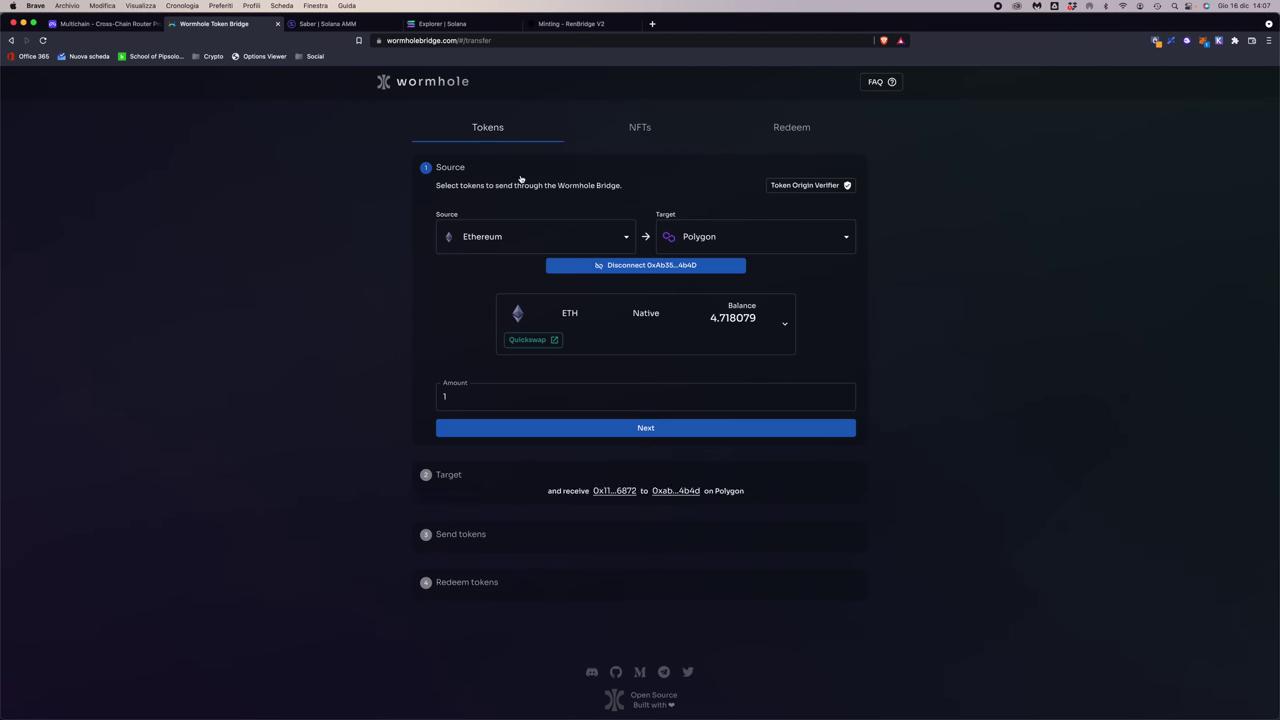
Open the Quickswap market for ETH and set ETH as the token to swap from.
{"action": "left_click", "coordinate": [533, 341]}
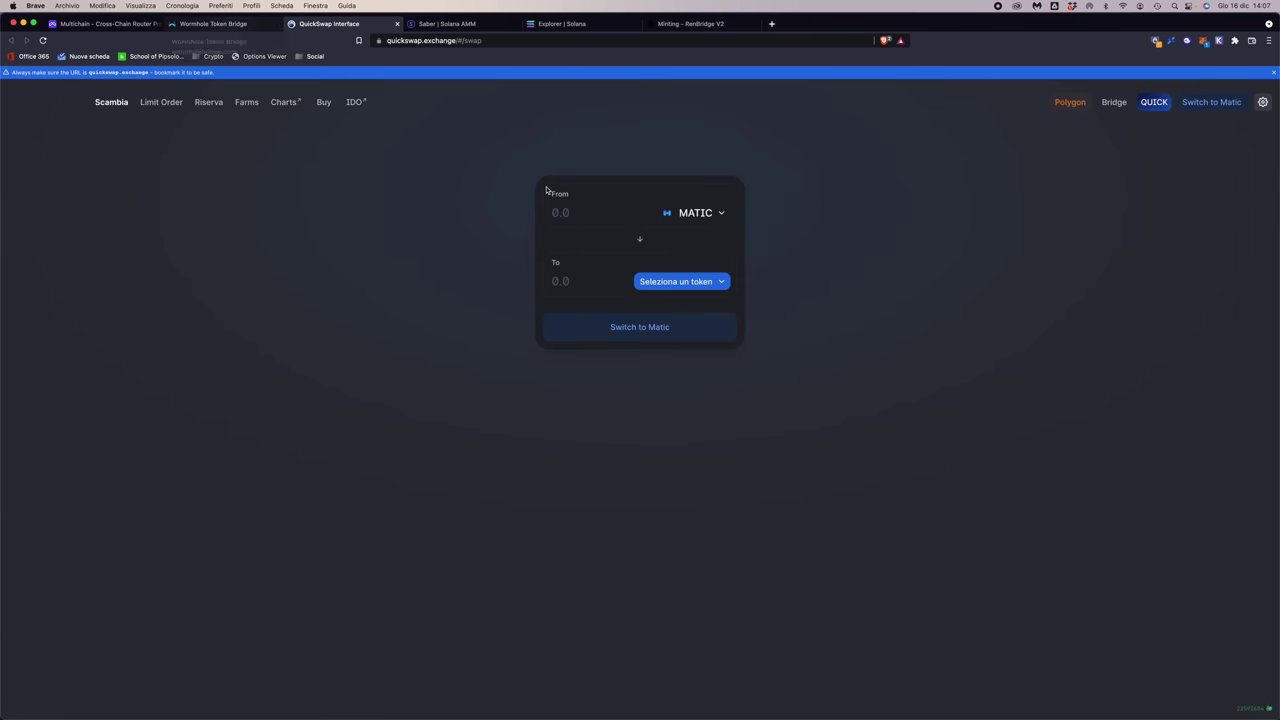
{"action": "left_click", "coordinate": [702, 214]}
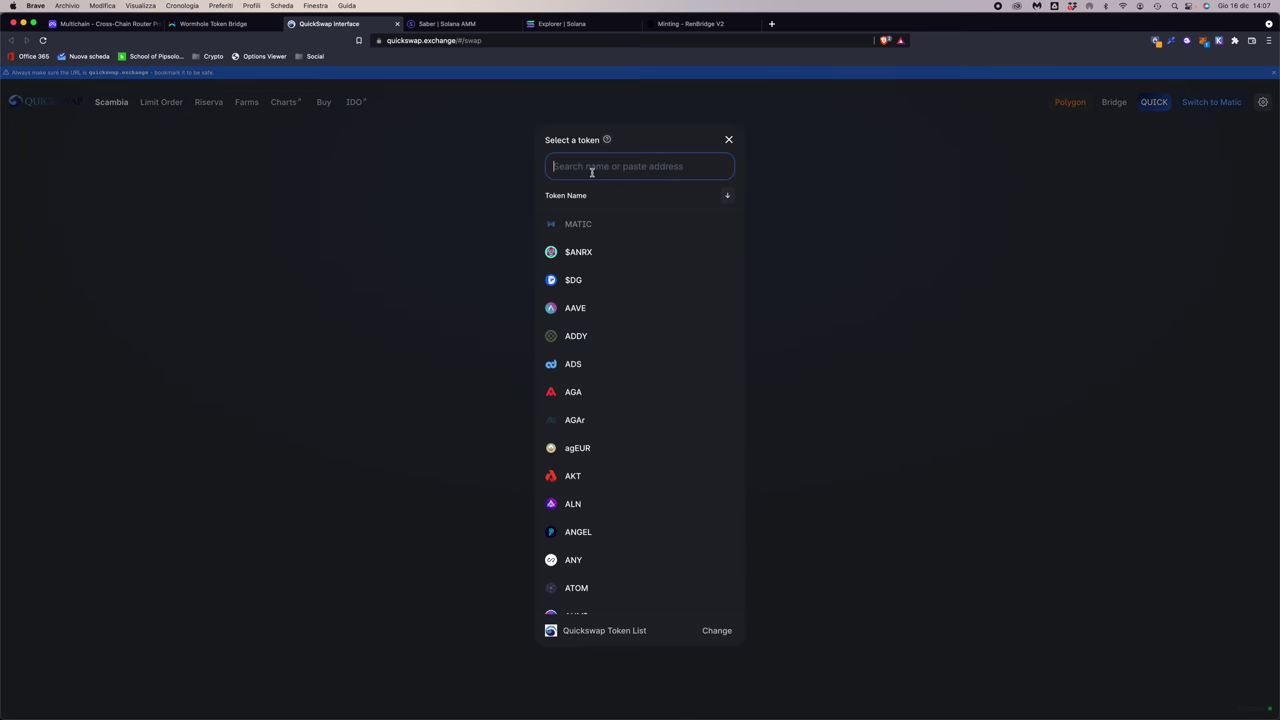
{"action": "type", "text": "eth"}
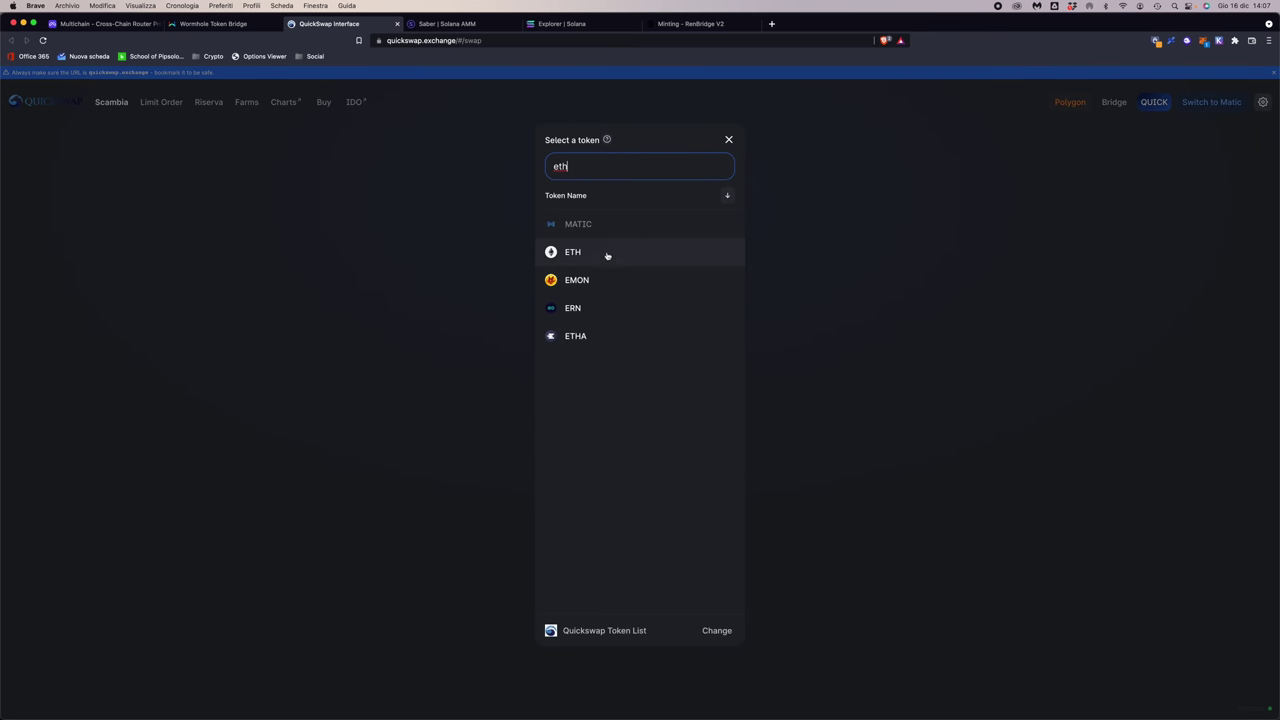
{"action": "left_click", "coordinate": [607, 254]}
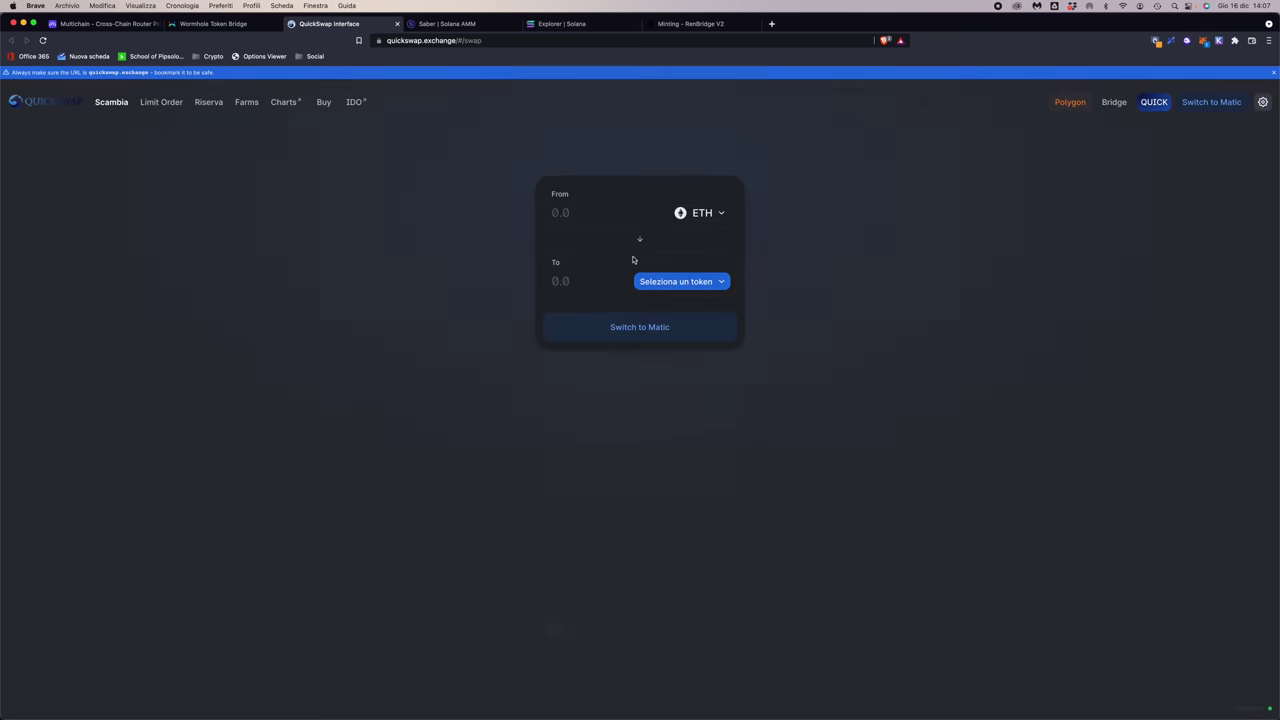
Return to the Wormhole Token Bridge, advance the 1 ETH transfer to its confirmation, and open the available markets for wrapped tokens.
{"action": "left_click", "coordinate": [212, 23]}
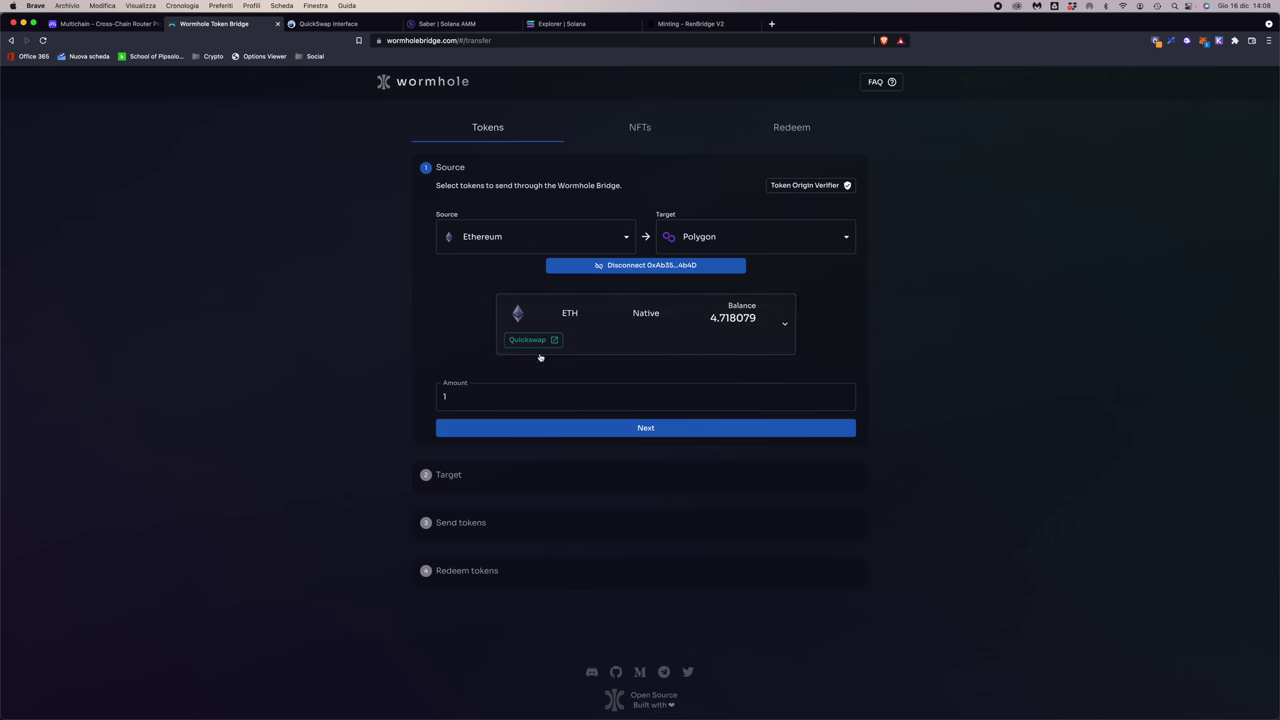
{"action": "left_click", "coordinate": [647, 428]}
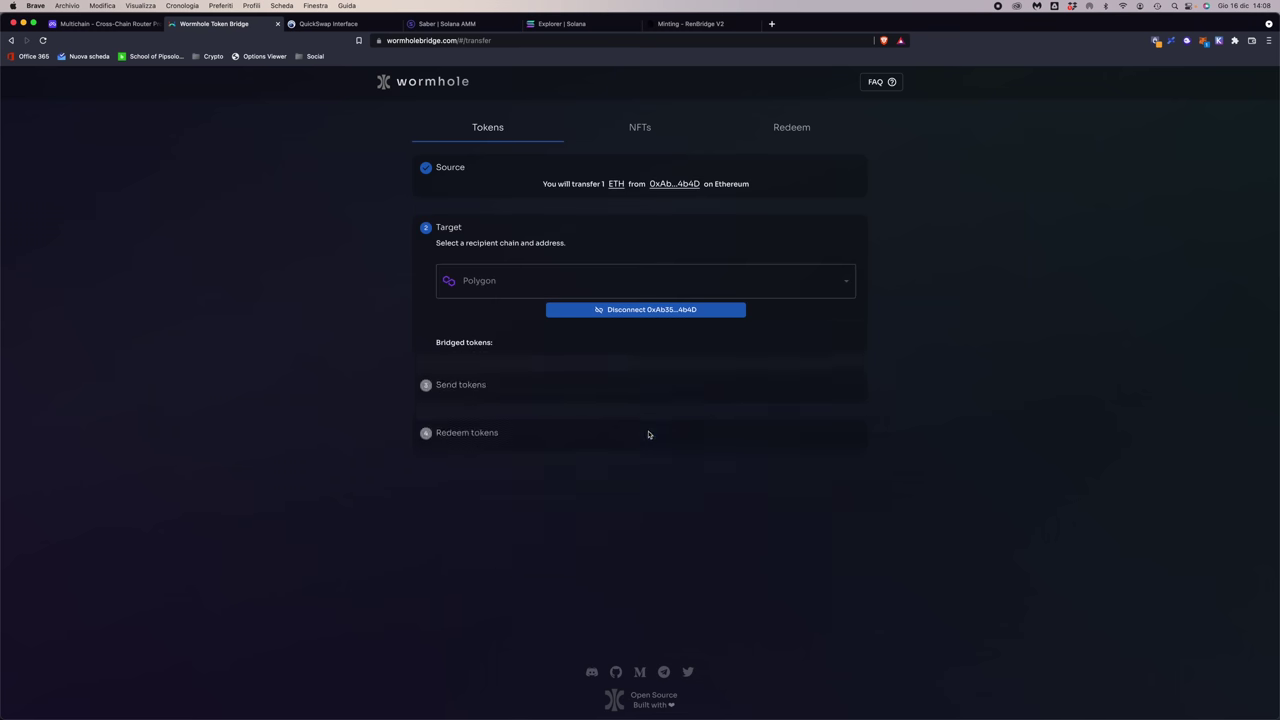
{"action": "left_click", "coordinate": [633, 470]}
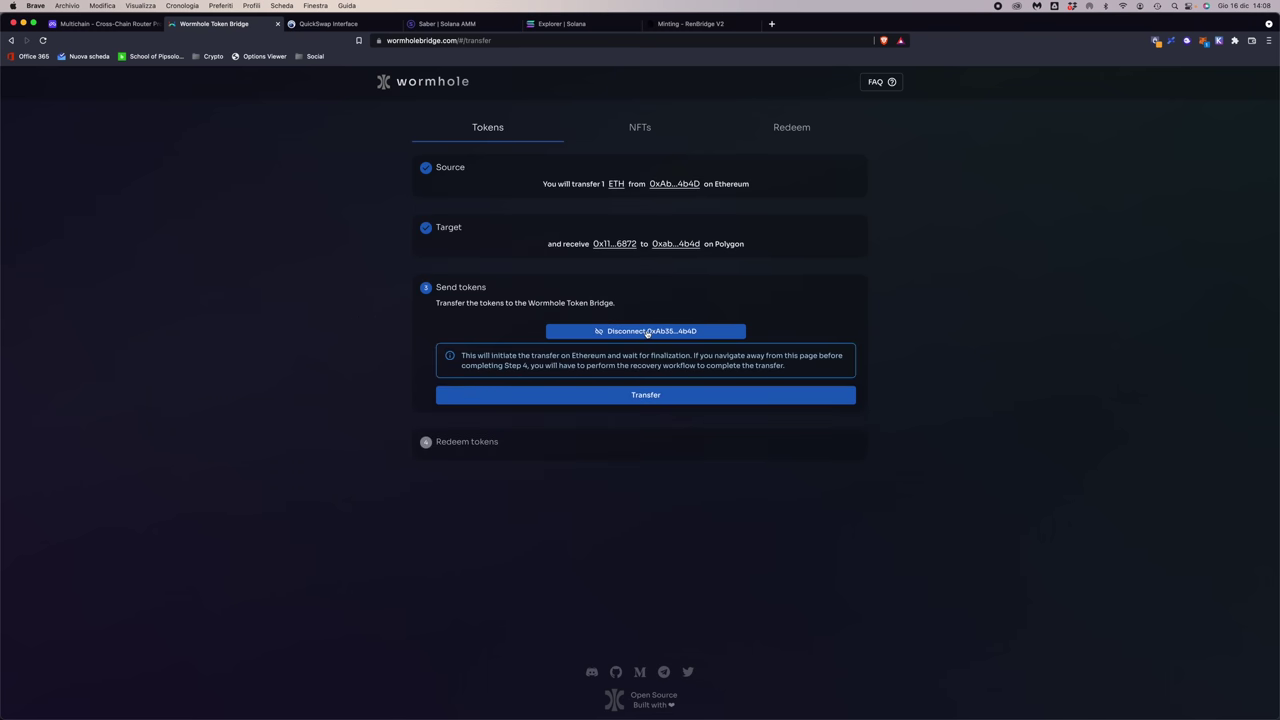
{"action": "left_click", "coordinate": [631, 397]}
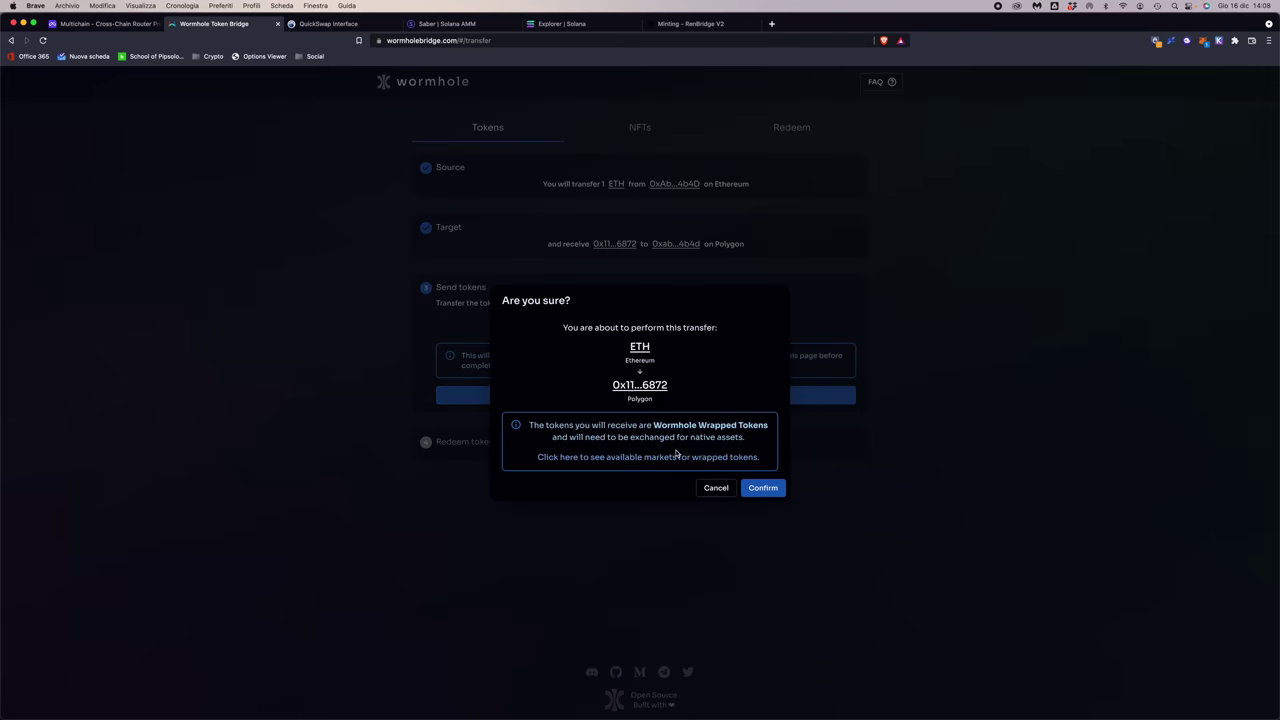
{"action": "left_click", "coordinate": [599, 457]}
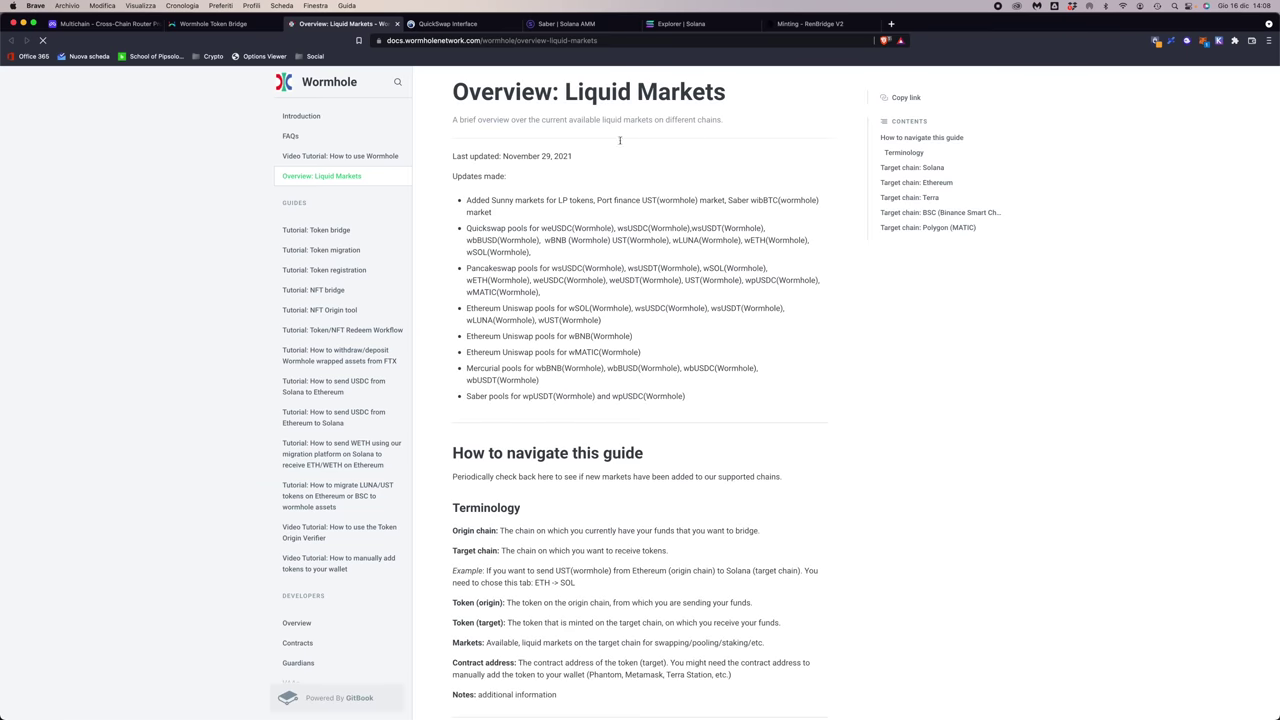
Examine the liquid markets guide's ETH-to-SOL table for the Solana target chain, including the weUSDC(Wormhole) token and its markets.
{"action": "scroll", "coordinate": [633, 200], "scroll_direction": "down", "scroll_amount": 5}
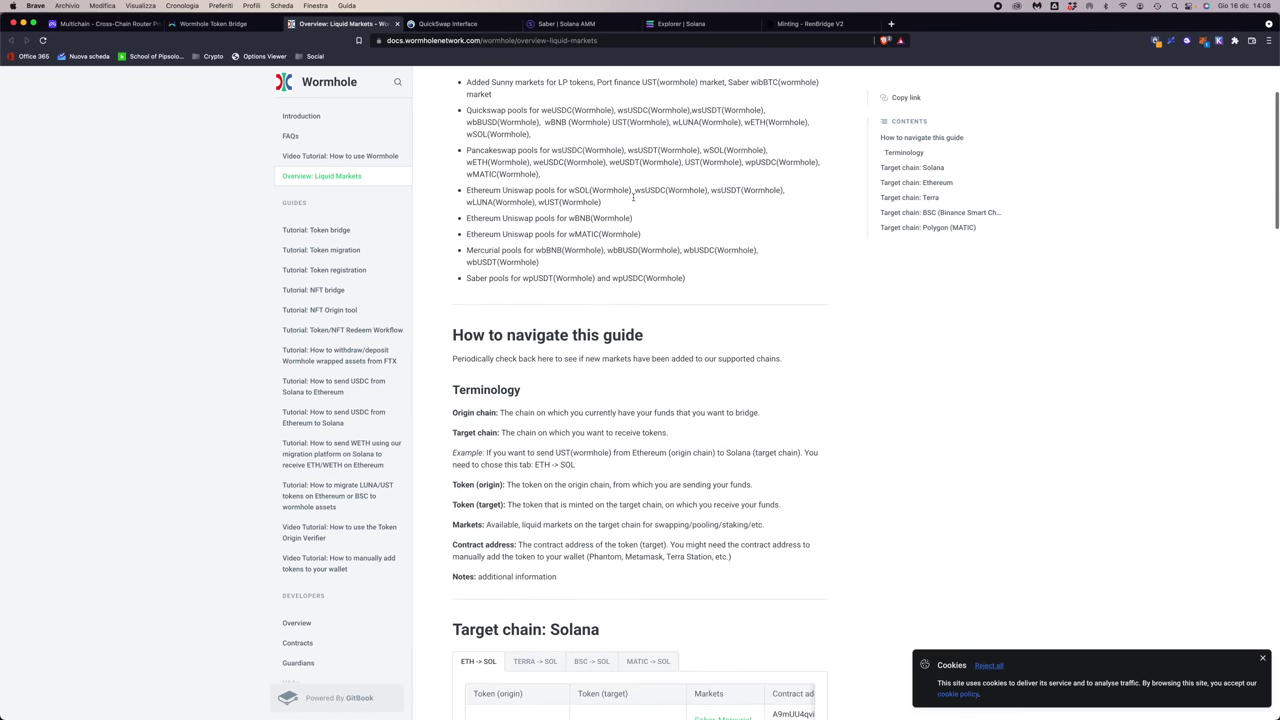
{"action": "scroll", "coordinate": [633, 200], "scroll_direction": "down", "scroll_amount": 5}
{"action": "scroll", "coordinate": [600, 198], "scroll_direction": "up", "scroll_amount": 2}
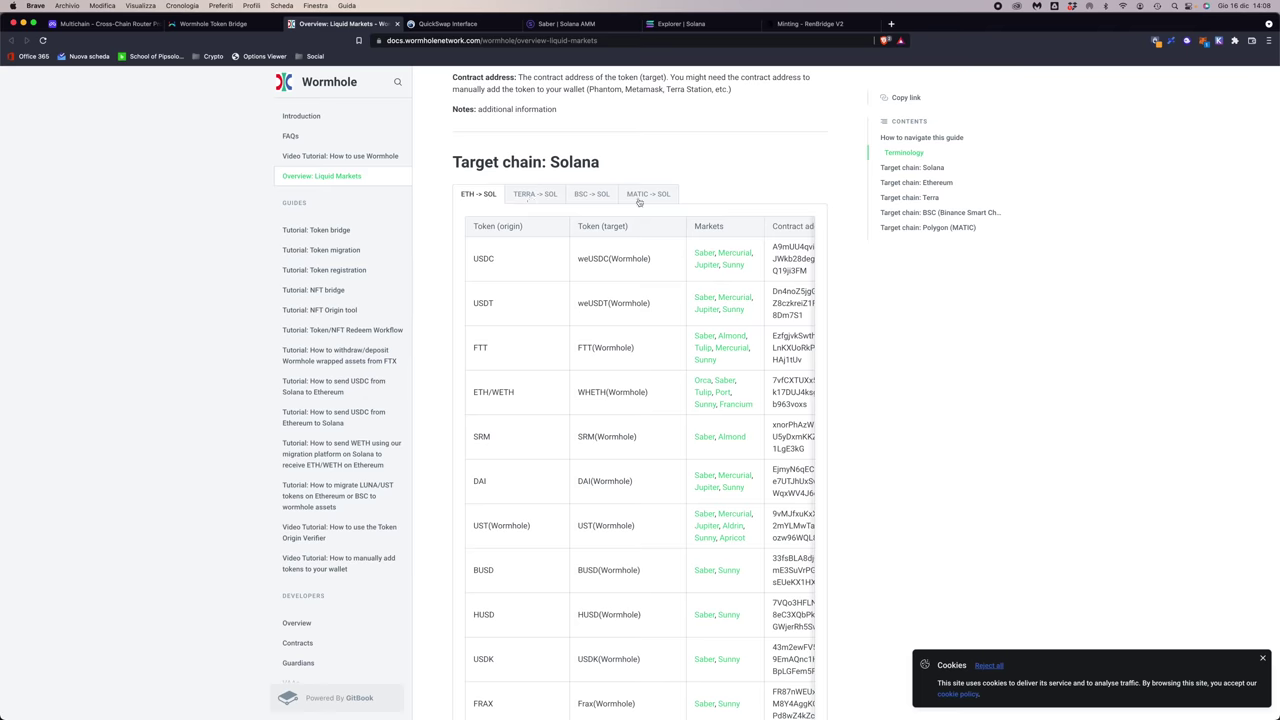
{"action": "scroll", "coordinate": [610, 260], "scroll_direction": "right", "scroll_amount": 3}
{"action": "scroll", "coordinate": [623, 256], "scroll_direction": "left", "scroll_amount": 3}
{"action": "left_click_drag", "start_coordinate": [578, 258], "coordinate": [663, 262]}
{"action": "left_click", "coordinate": [661, 261]}
View the ETH-to-MATIC markets for the Polygon target chain and examine the wETH(Wormhole) row's market and contract address.
{"action": "scroll", "coordinate": [954, 286], "scroll_direction": "down", "scroll_amount": 15}
{"action": "left_click", "coordinate": [930, 229]}
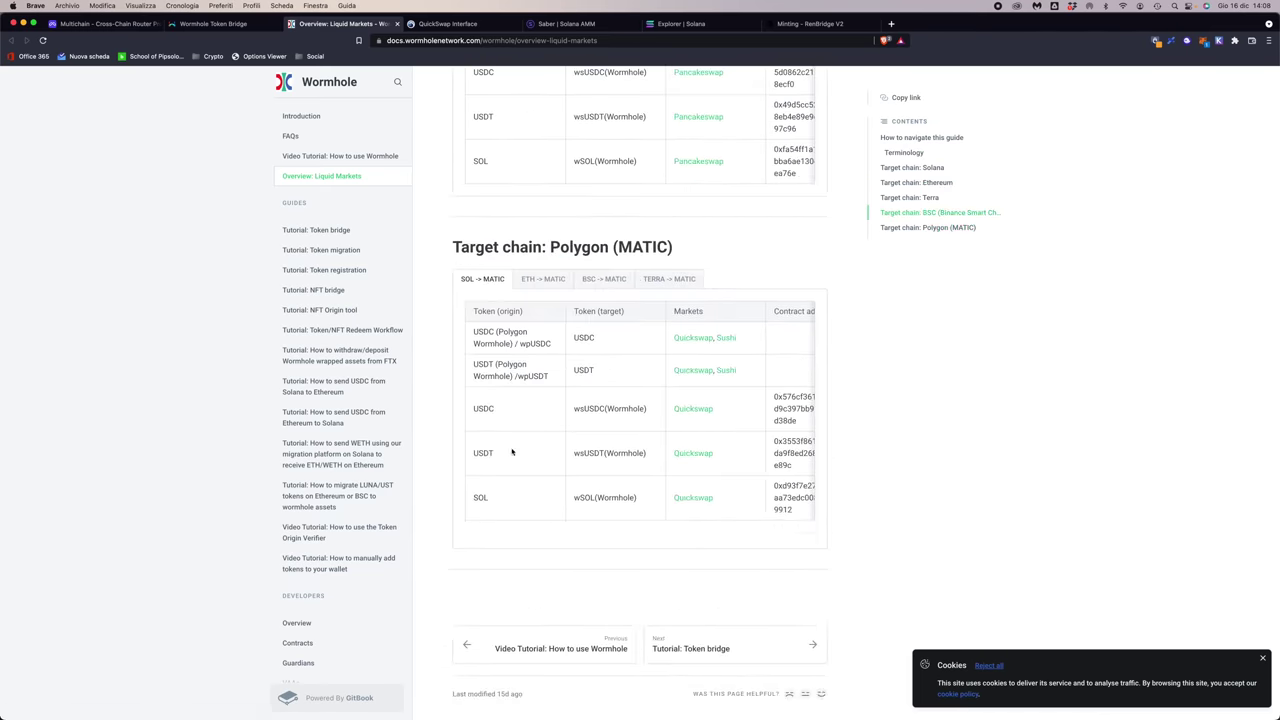
{"action": "left_click", "coordinate": [540, 283]}
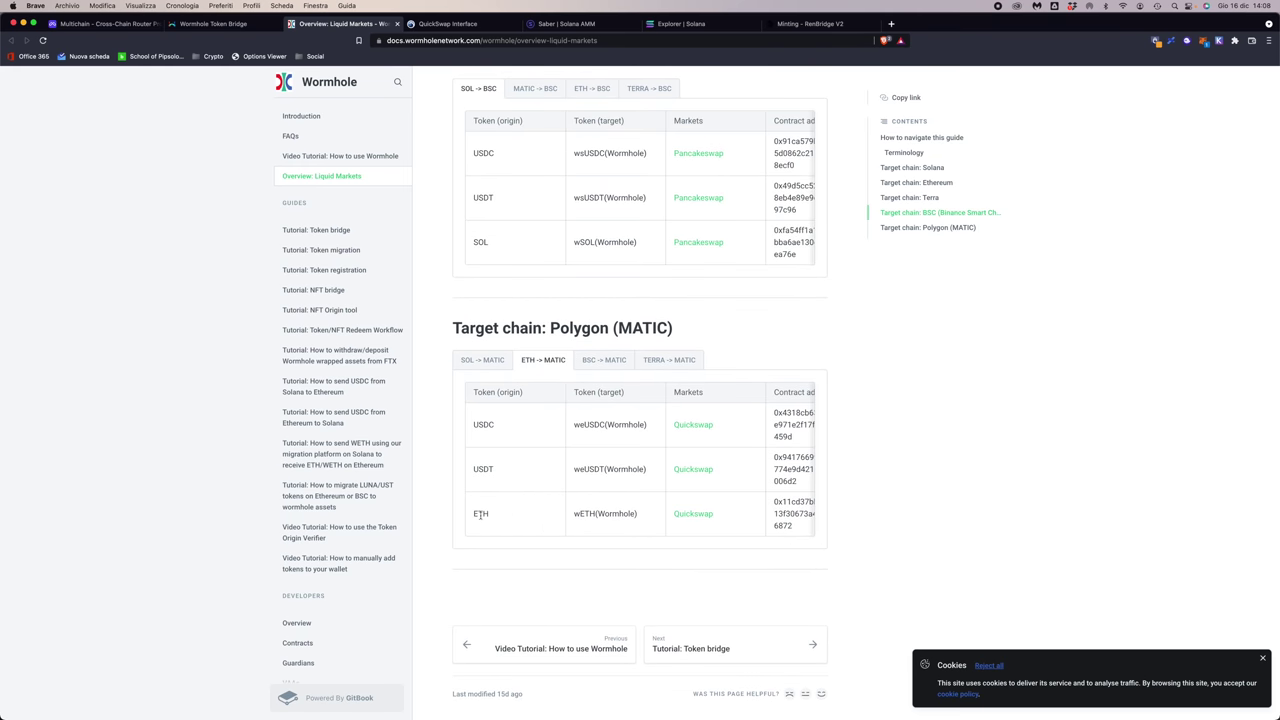
{"action": "left_click_drag", "start_coordinate": [574, 516], "coordinate": [651, 520]}
{"action": "left_click", "coordinate": [651, 520]}
{"action": "scroll", "coordinate": [643, 517], "scroll_direction": "right", "scroll_amount": 3}
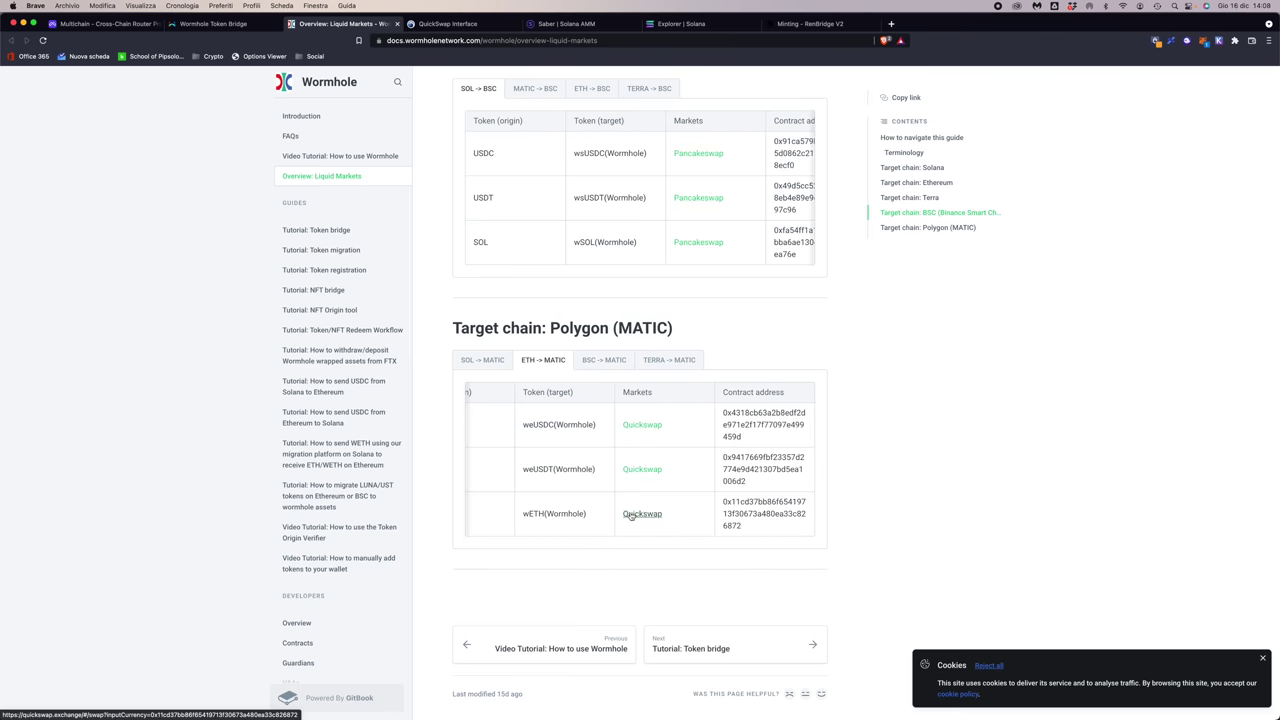
{"action": "left_click_drag", "start_coordinate": [743, 528], "coordinate": [723, 502]}
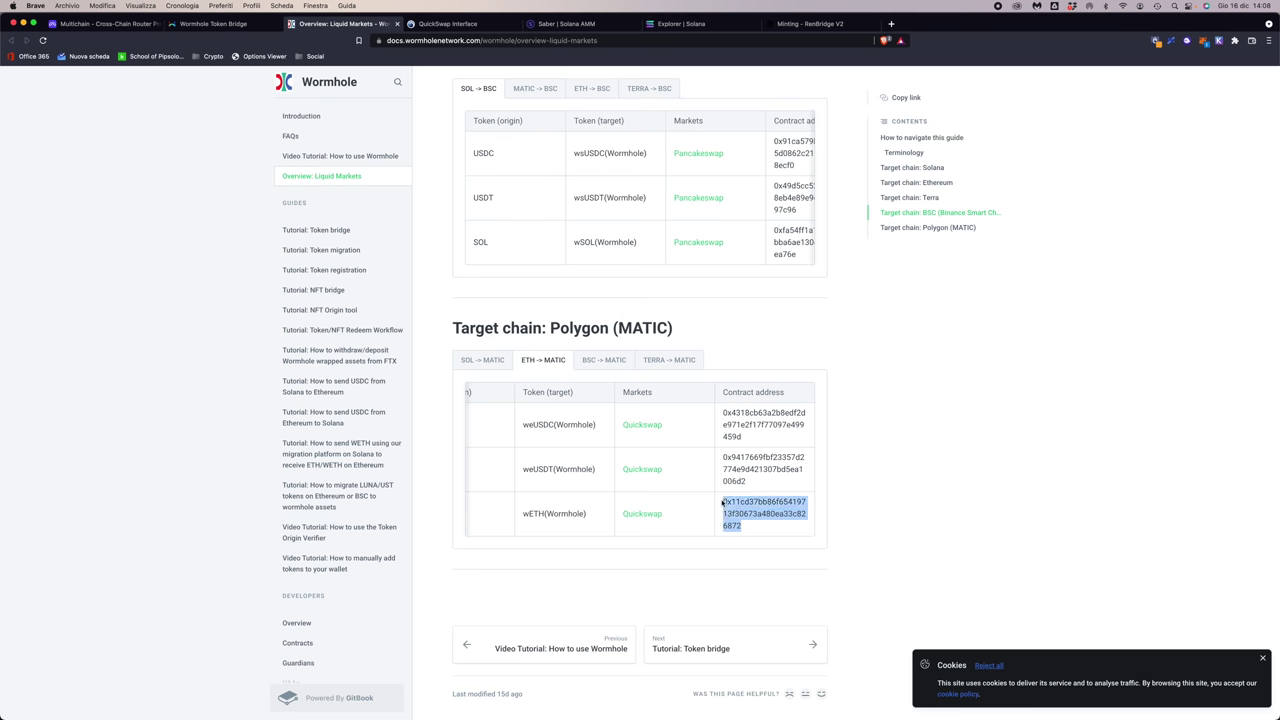
{"action": "left_click", "coordinate": [676, 567]}
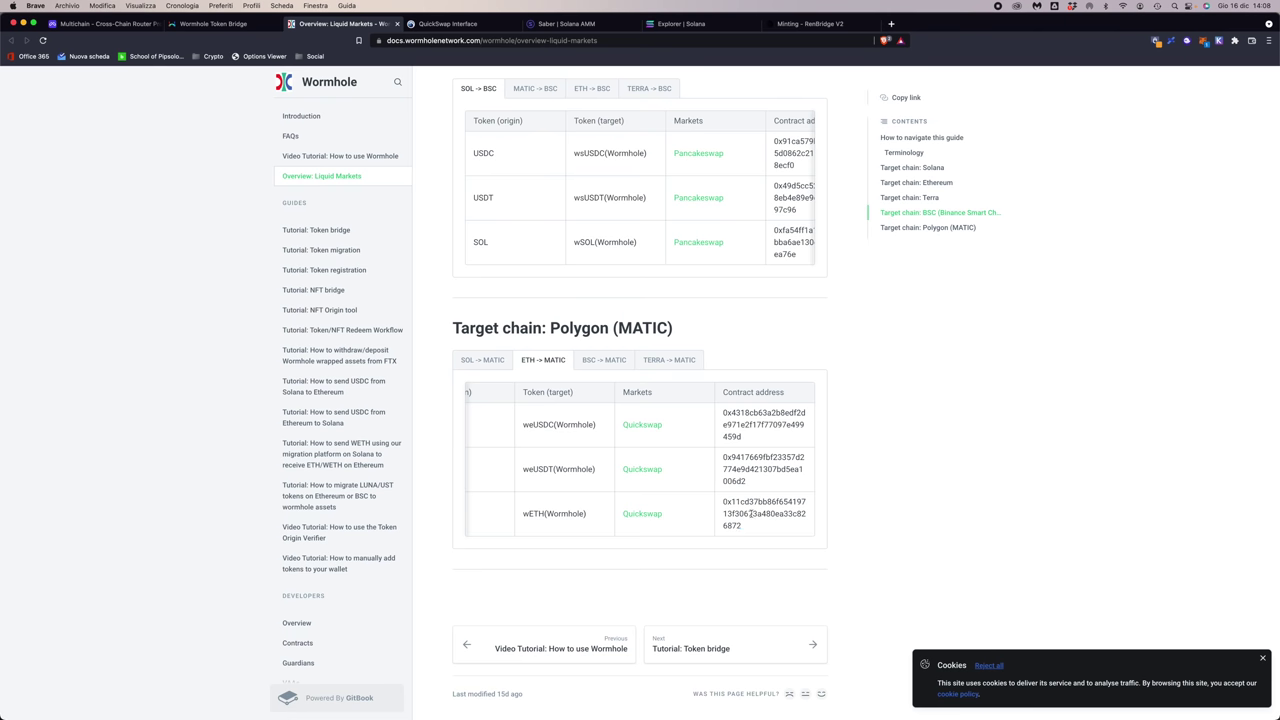
{"action": "scroll", "coordinate": [553, 498], "scroll_direction": "left", "scroll_amount": 2}
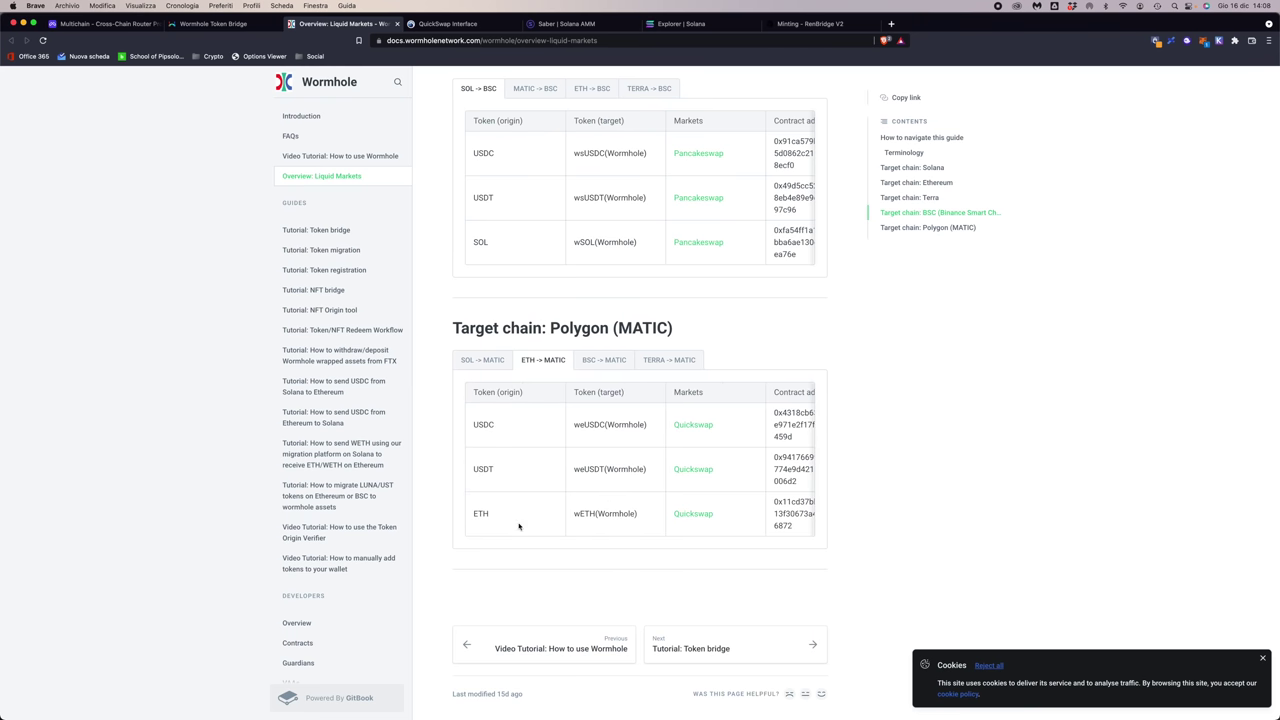
Return to the Wormhole Token Bridge, cancel the pending transfer, and reselect ETH as the source token.
{"action": "left_click", "coordinate": [215, 24]}
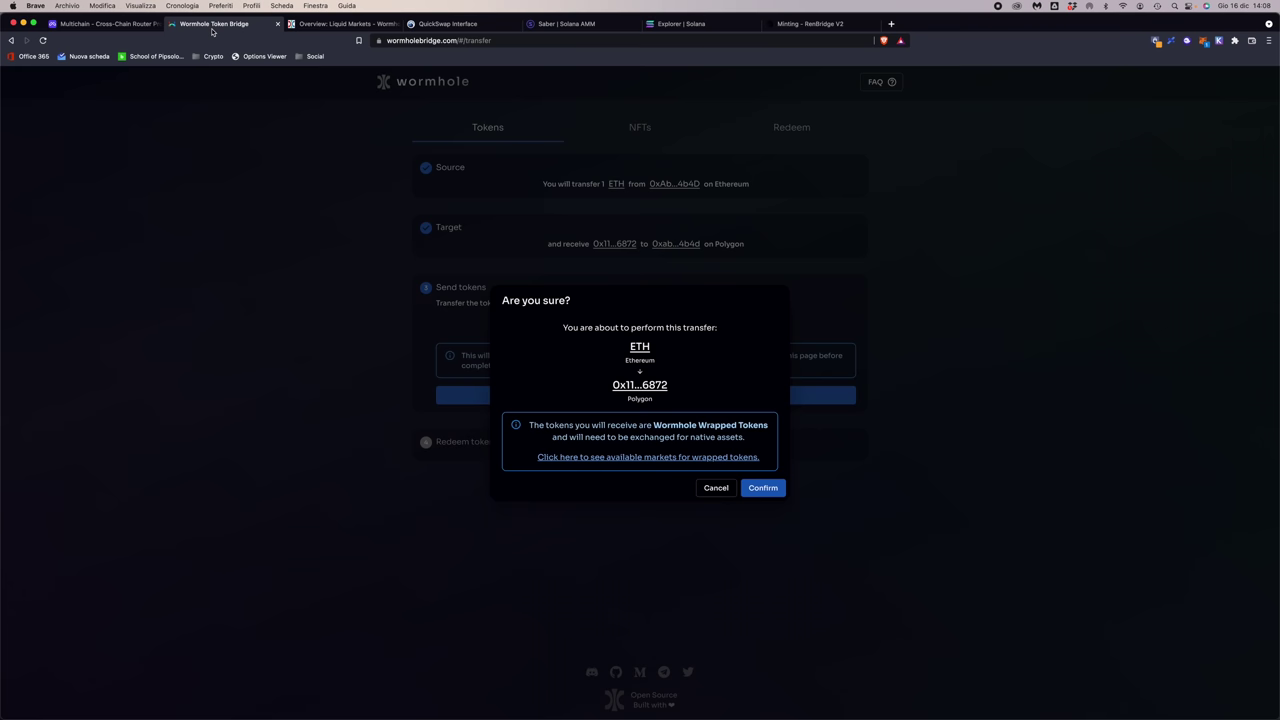
{"action": "left_click", "coordinate": [716, 488]}
{"action": "left_click", "coordinate": [528, 177]}
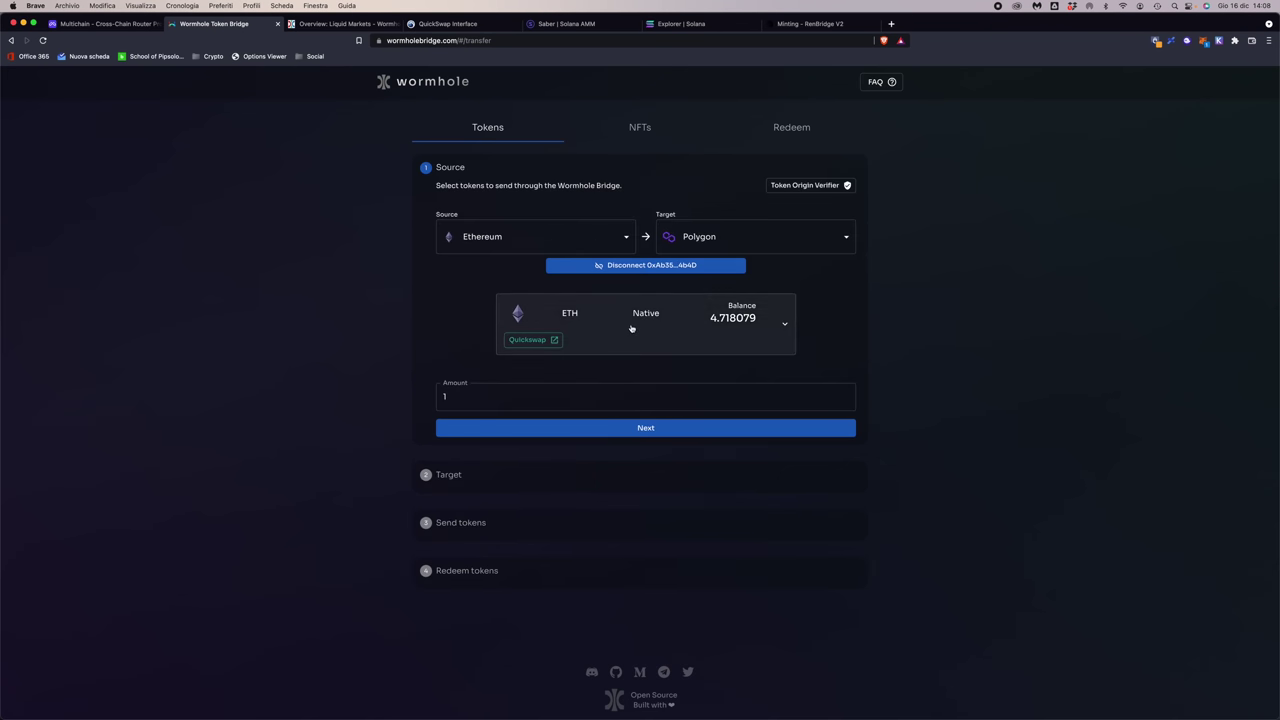
{"action": "left_click", "coordinate": [631, 327]}
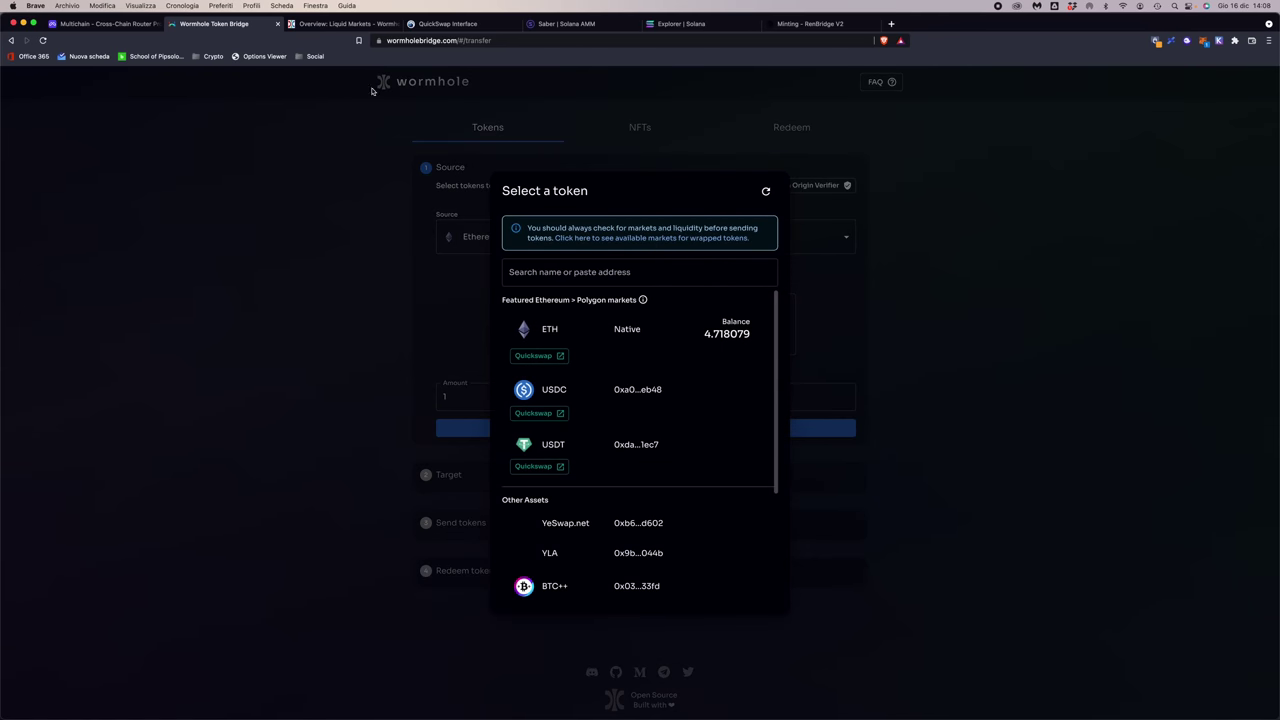
{"action": "left_click", "coordinate": [745, 335]}
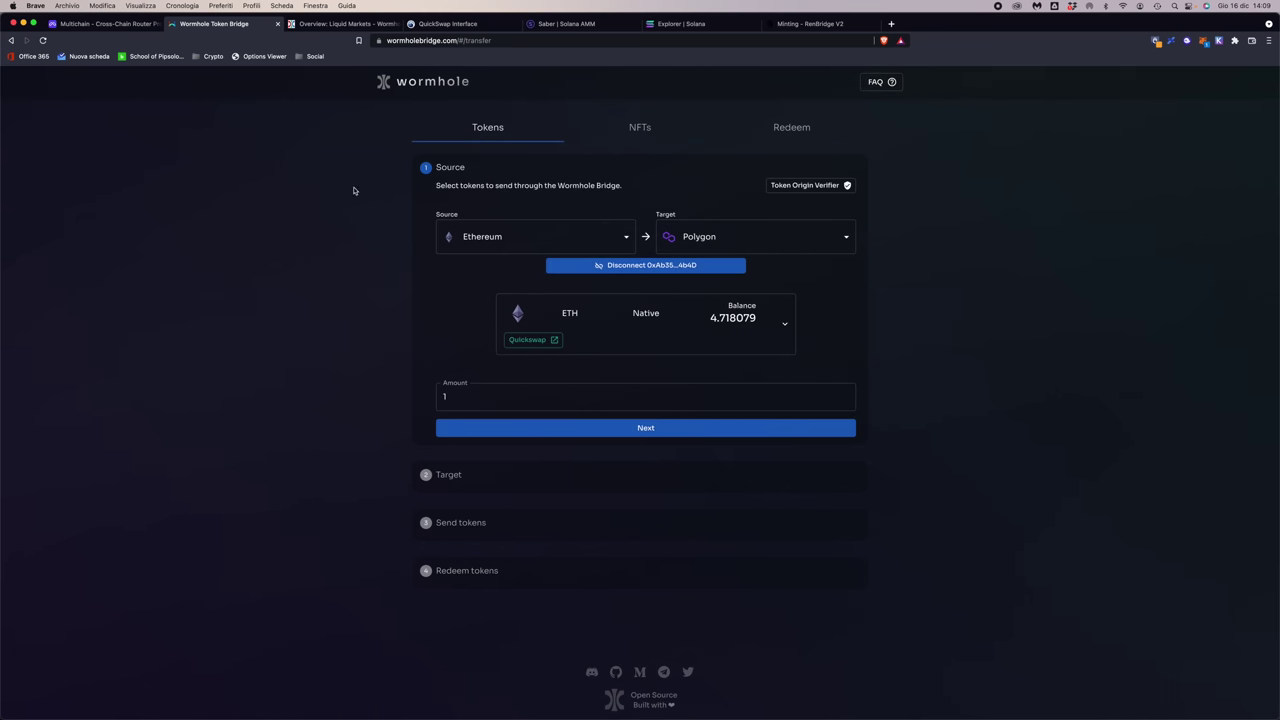
Check the Wormhole slide in Keynote, return to the browser, and open ftx.com in place of the Wormhole Token Bridge.
{"action": "key", "text": "super+Tab"}
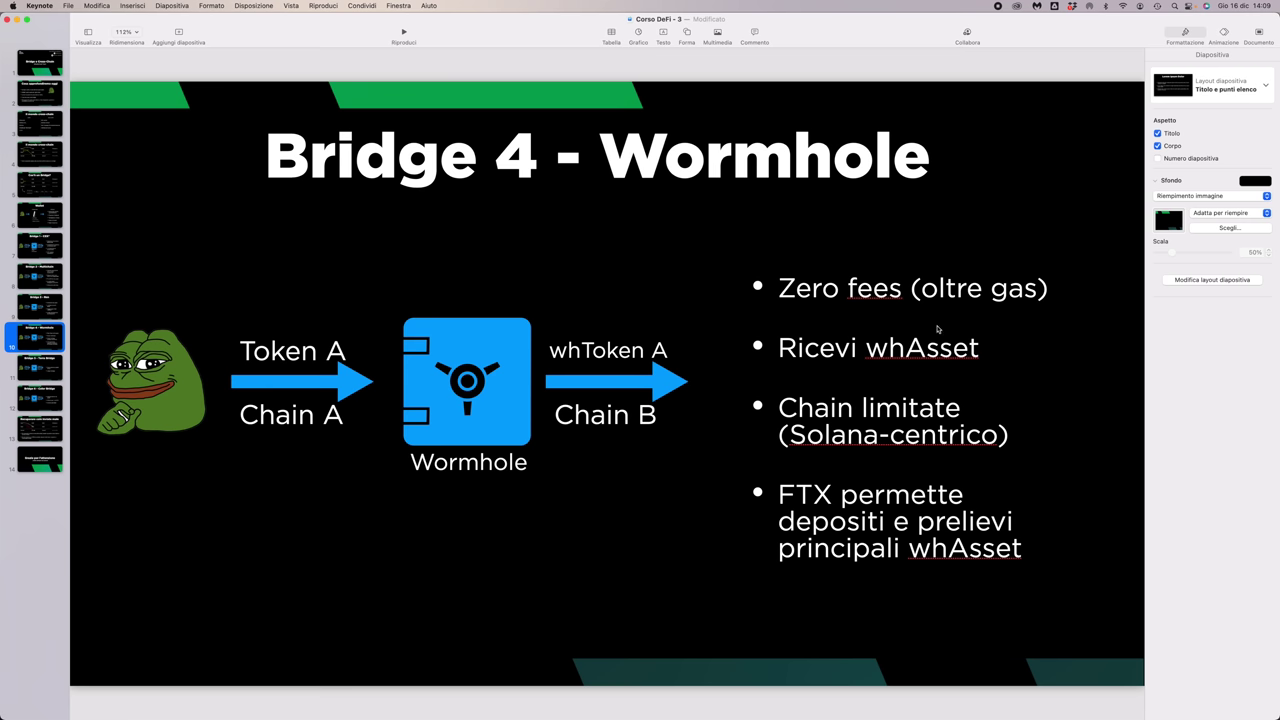
{"action": "key", "text": "super+Tab"}
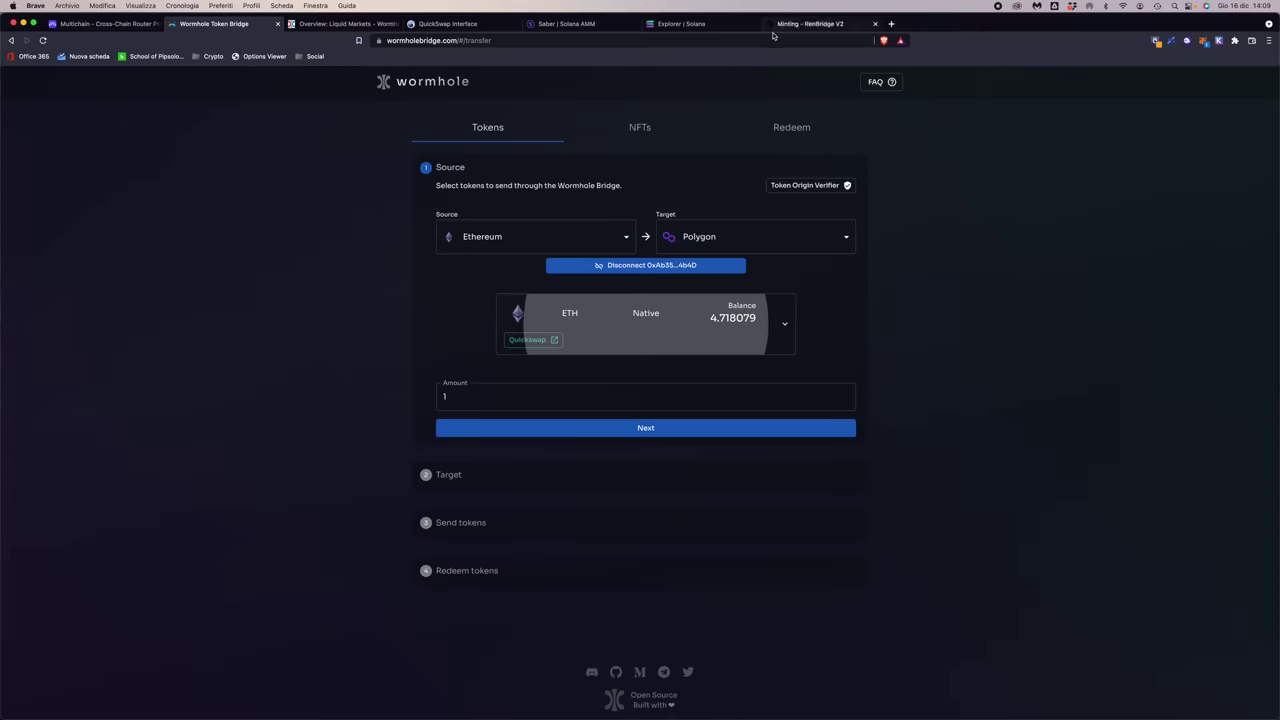
{"action": "left_click", "coordinate": [759, 40]}
{"action": "type", "text": "ftx"}
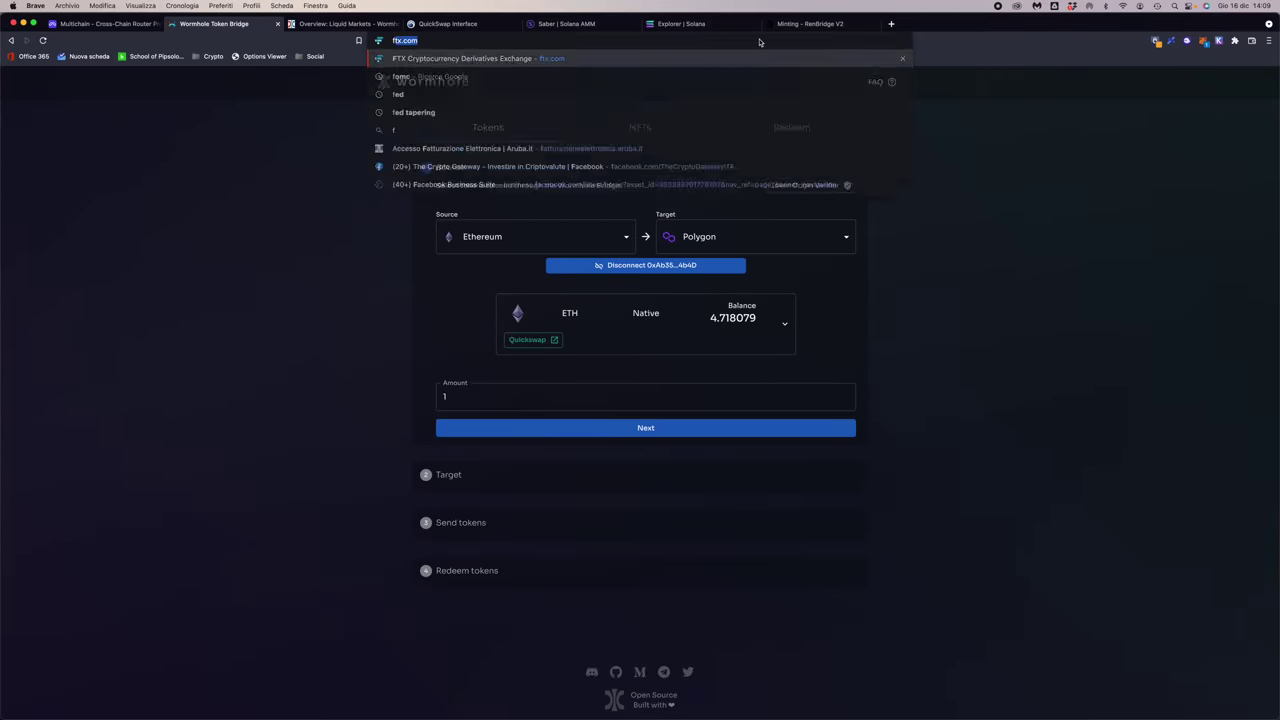
{"action": "key", "text": "Return"}
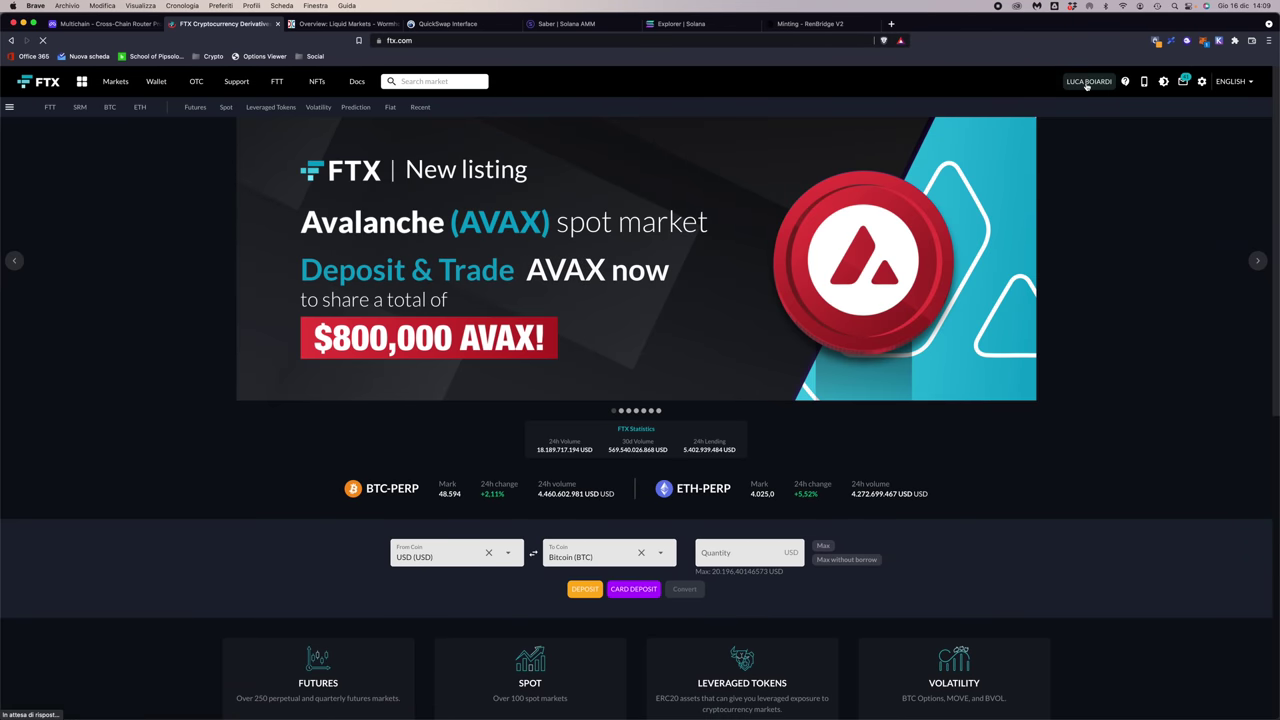
Open the FTX account's wallet and filter the balances for "eth".
{"action": "mouse_move", "coordinate": [1088, 81]}
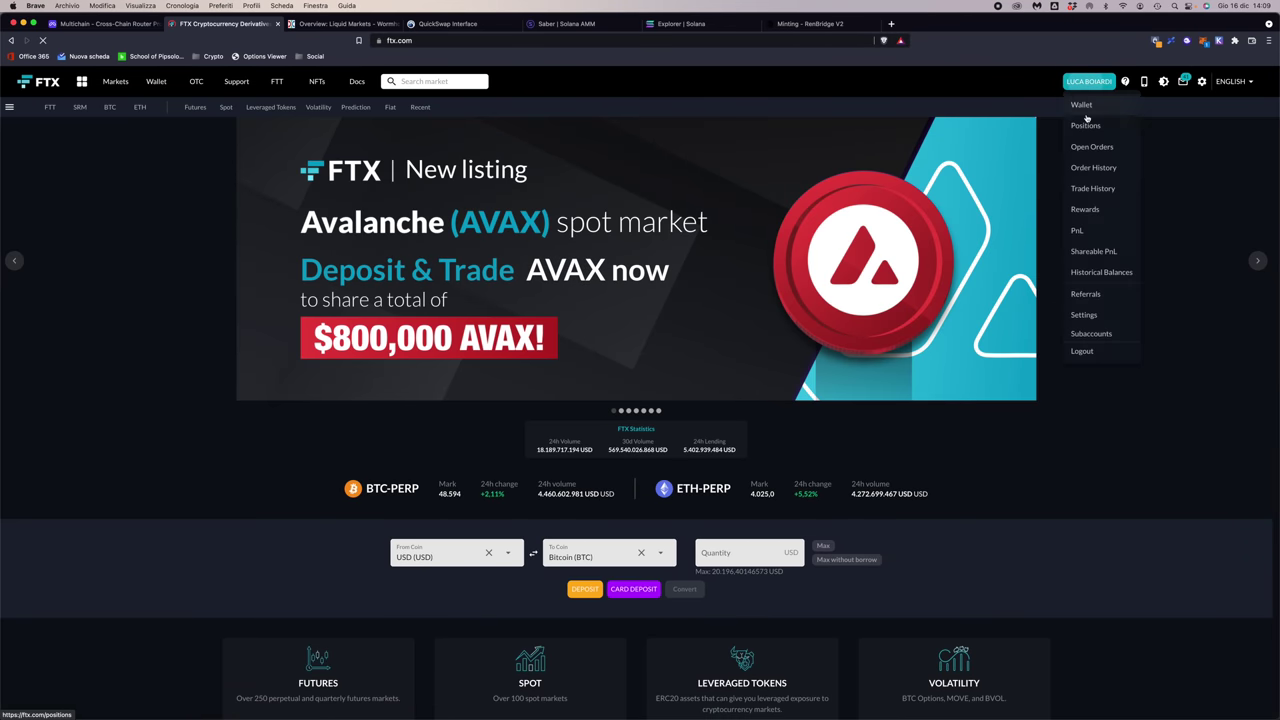
{"action": "left_click", "coordinate": [1082, 105]}
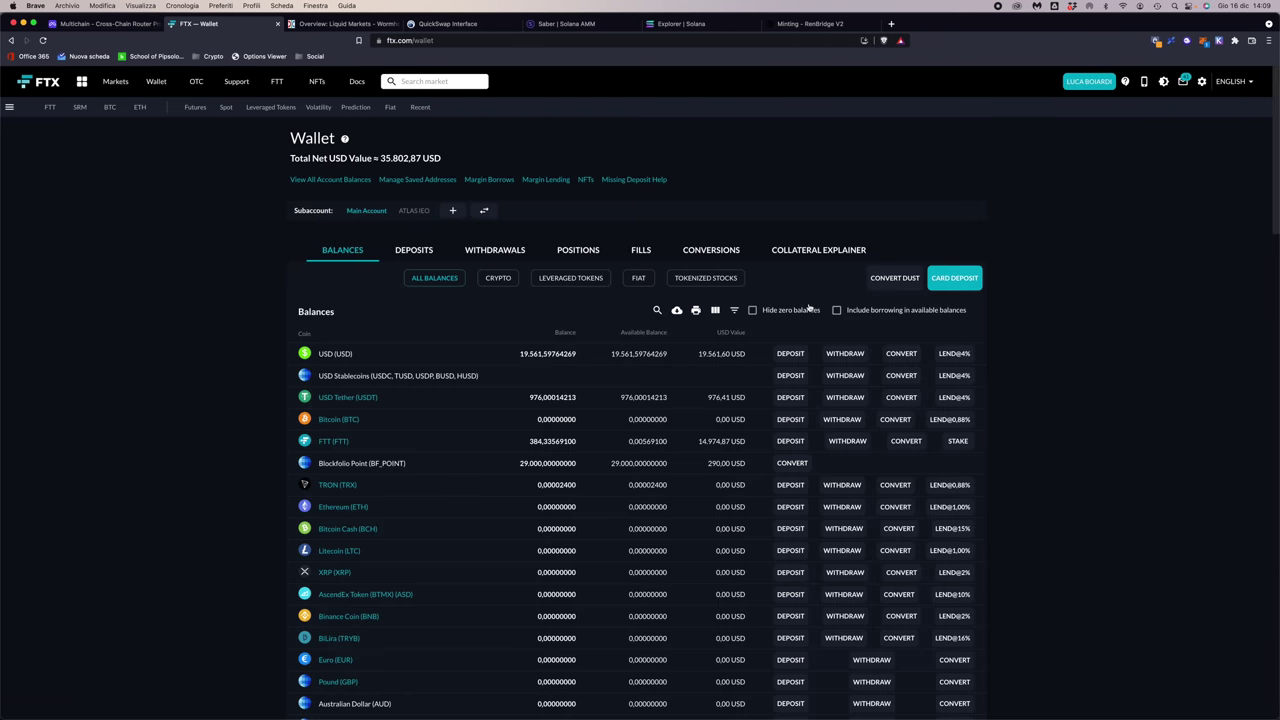
{"action": "left_click", "coordinate": [657, 310]}
{"action": "type", "text": "eth"}
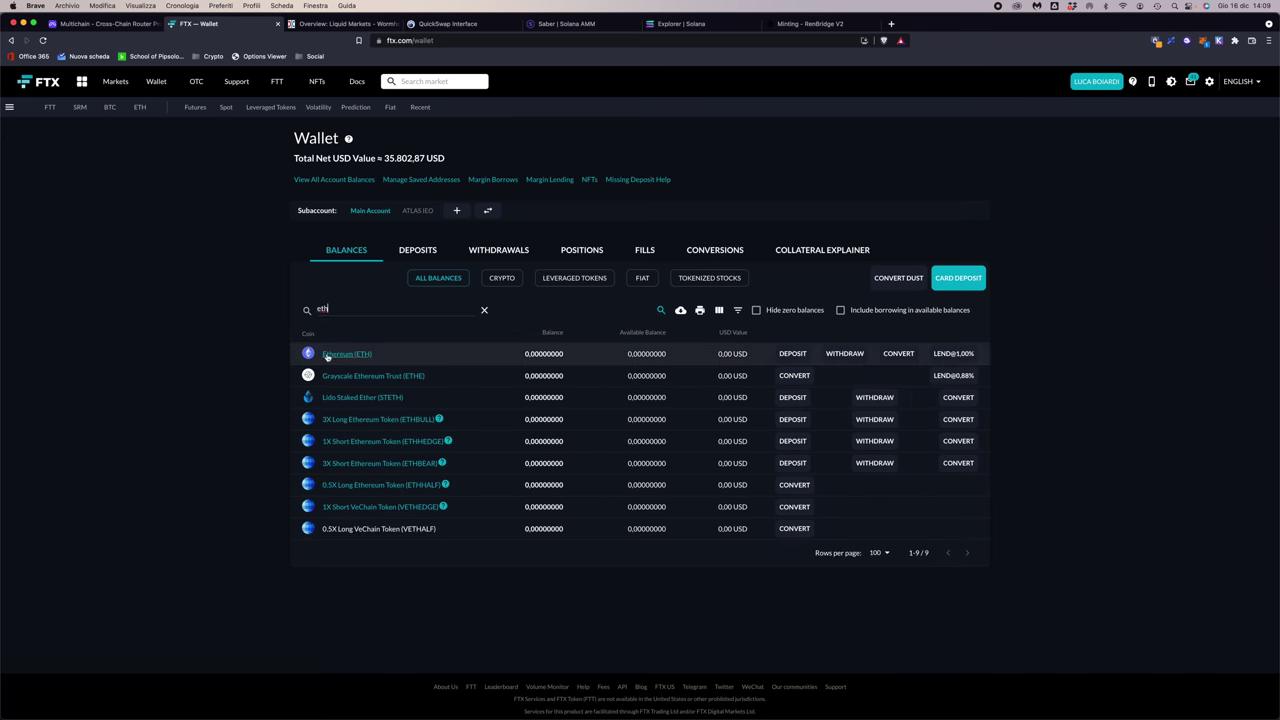
Start an Ethereum (ETH) withdrawal using the Solana SPL method with the Wormhole coin option enabled, and cancel it.
{"action": "left_click", "coordinate": [845, 353]}
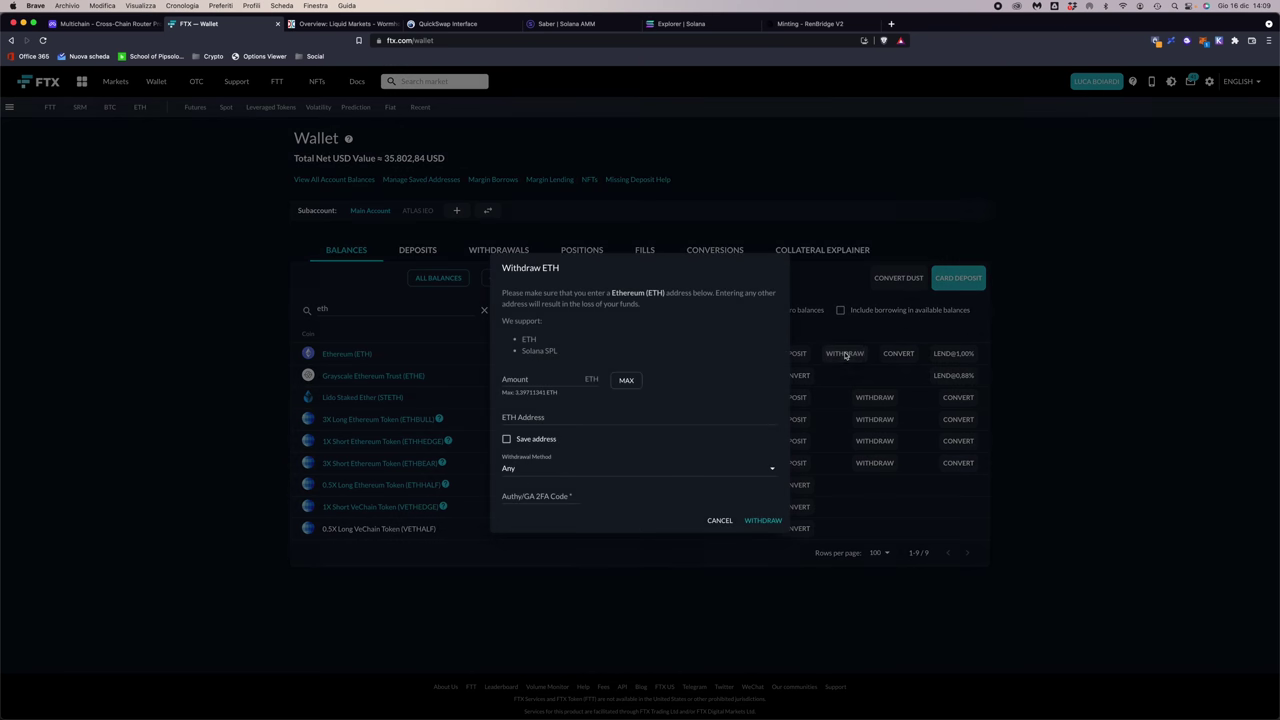
{"action": "left_click", "coordinate": [587, 475]}
{"action": "left_click", "coordinate": [535, 507]}
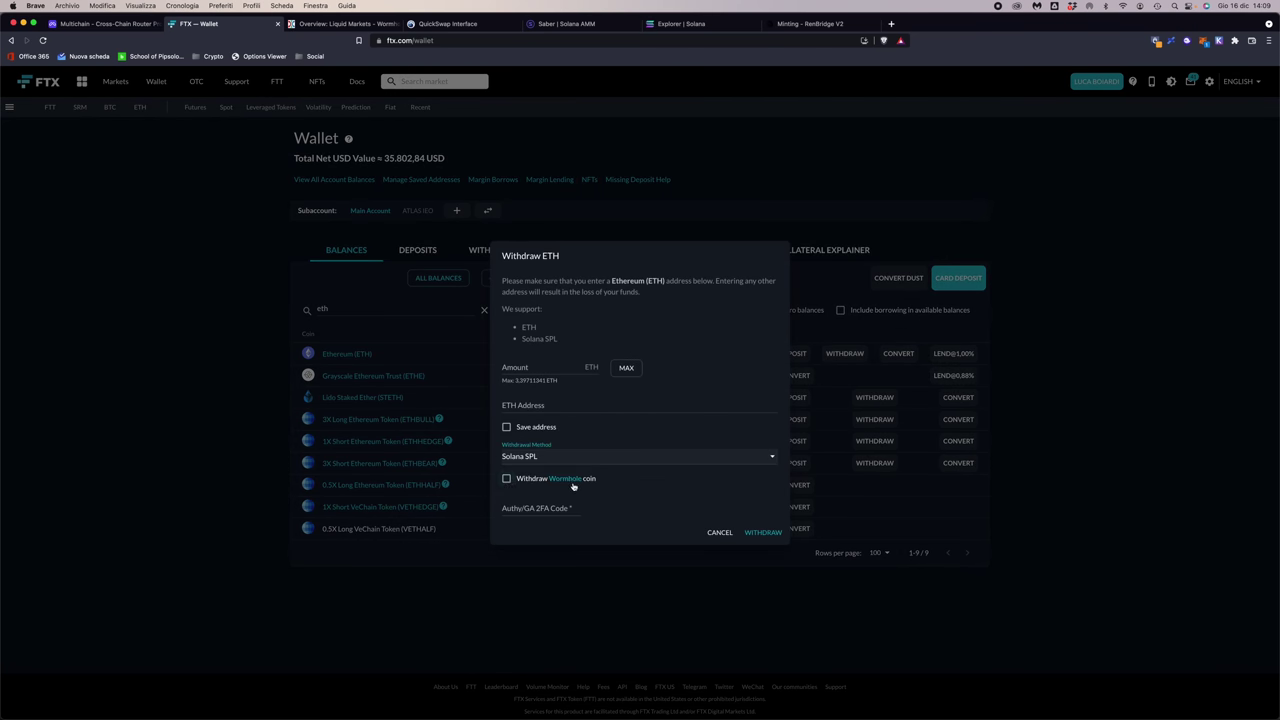
{"action": "left_click", "coordinate": [508, 480]}
{"action": "left_click", "coordinate": [506, 405]}
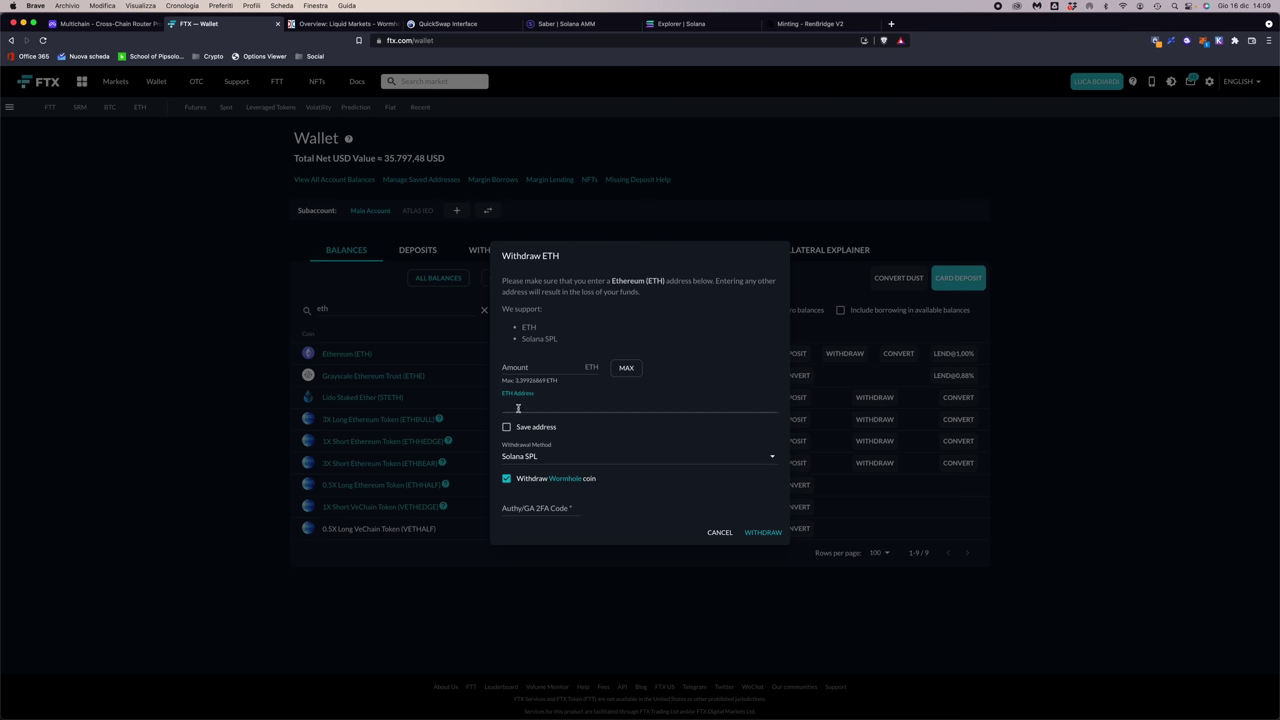
{"action": "left_click", "coordinate": [722, 532]}
Examine the Ethereum (ETH) deposit details, including the SPL ETH deposit address and the Wormhole deposit note, and close them.
{"action": "left_click", "coordinate": [789, 354]}
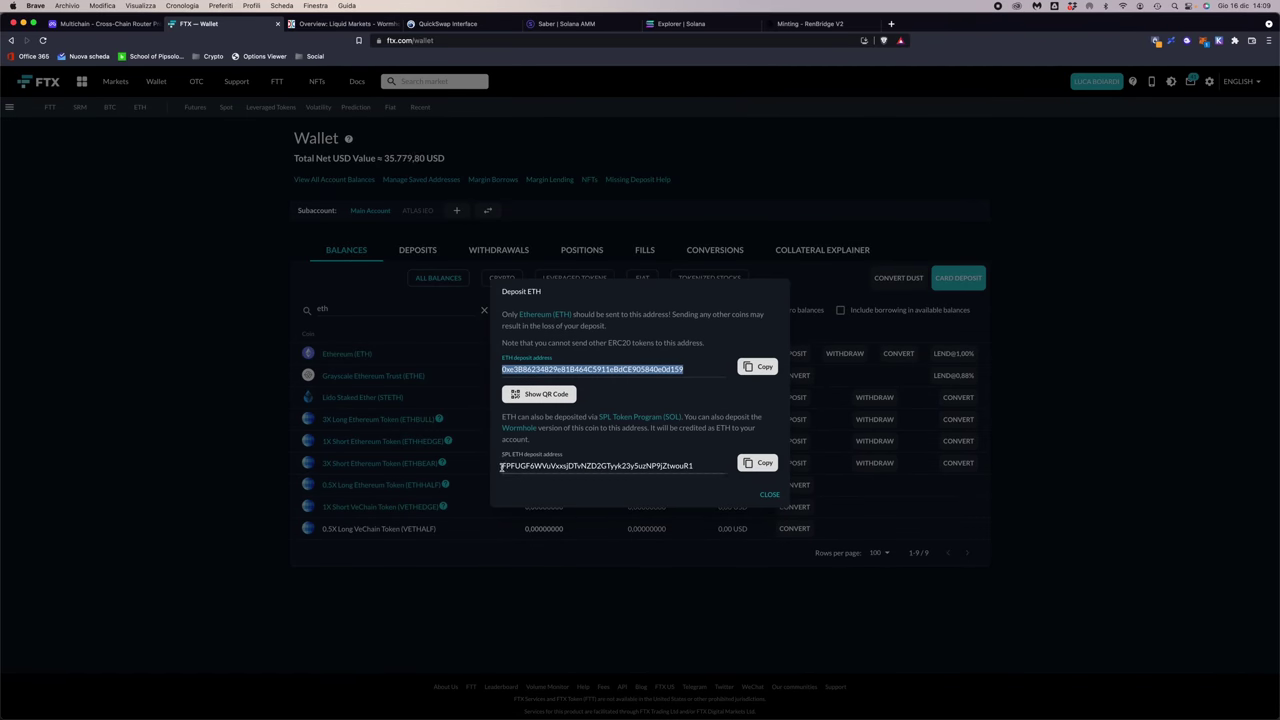
{"action": "left_click", "coordinate": [504, 455]}
{"action": "double_click", "coordinate": [505, 467]}
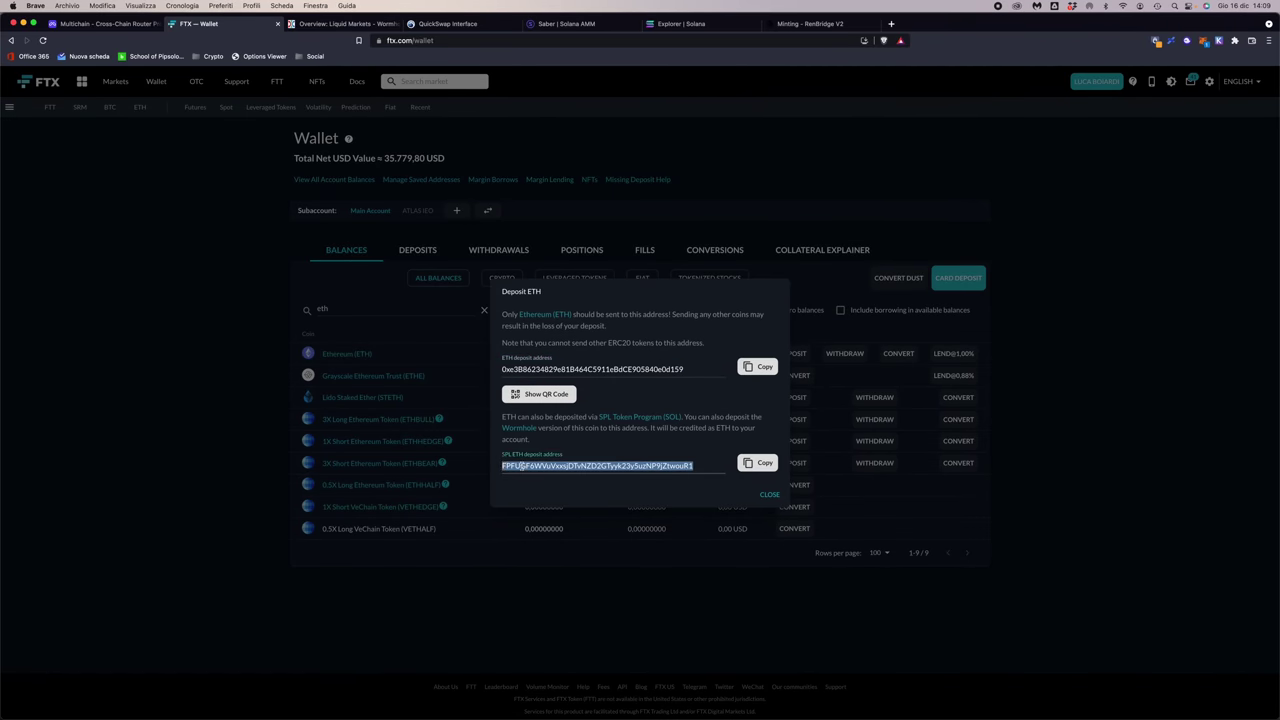
{"action": "left_click", "coordinate": [588, 487]}
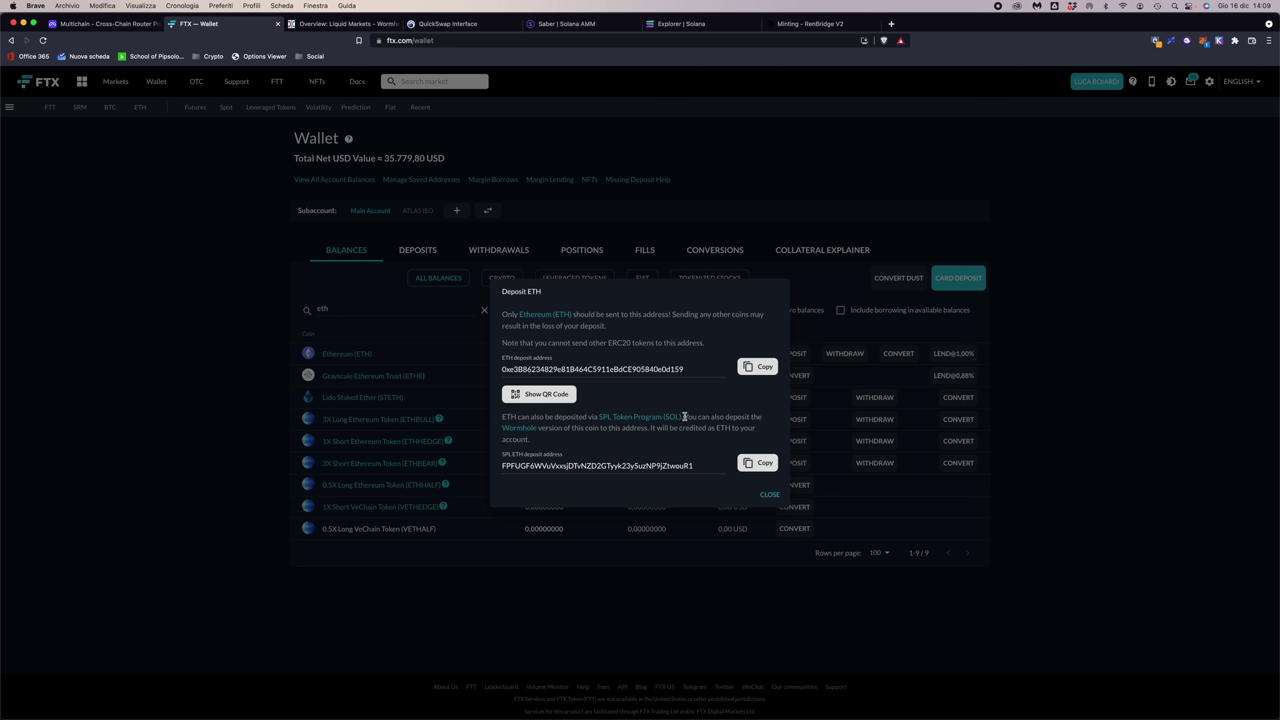
{"action": "left_click_drag", "start_coordinate": [684, 417], "coordinate": [614, 437]}
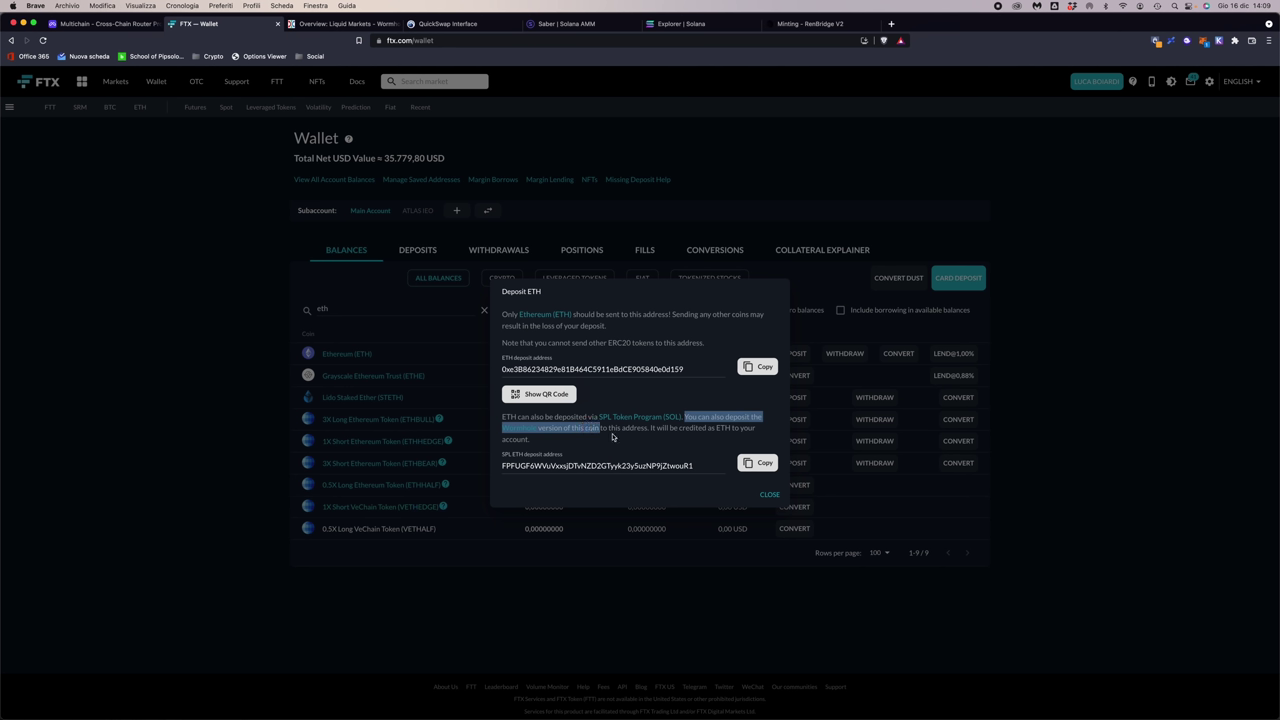
{"action": "left_click", "coordinate": [614, 437]}
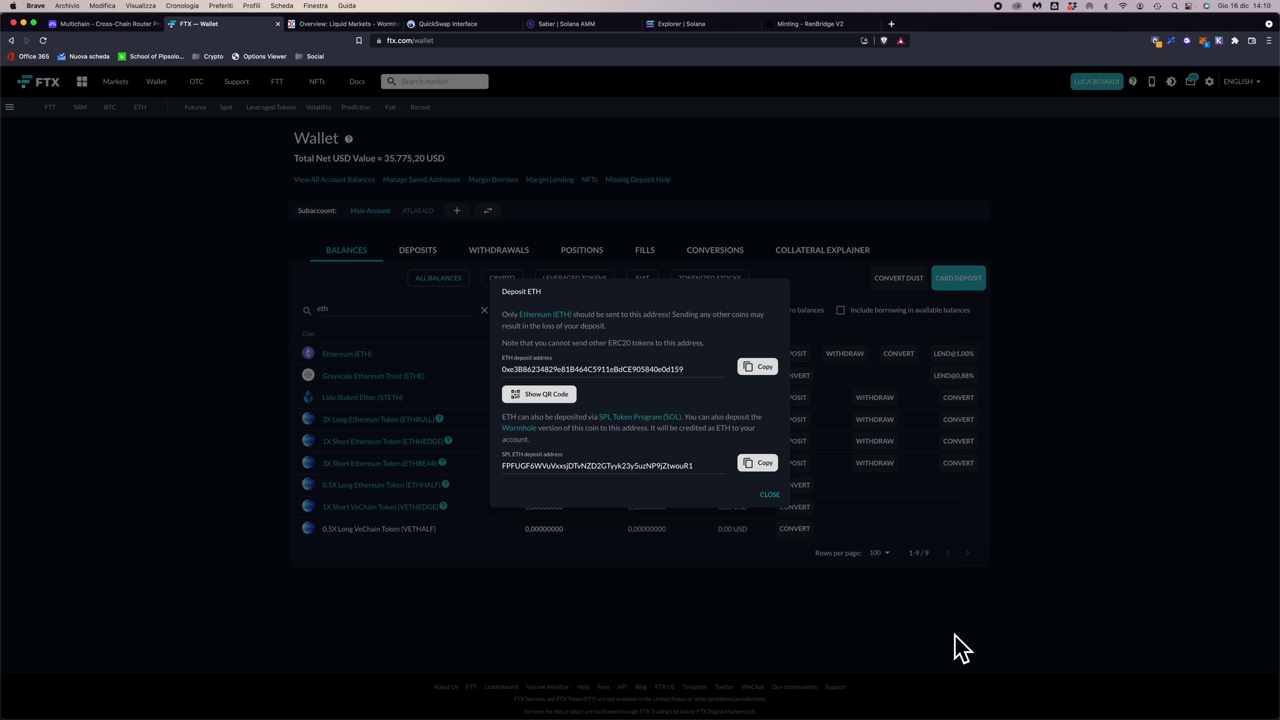
{"action": "left_click", "coordinate": [768, 495]}
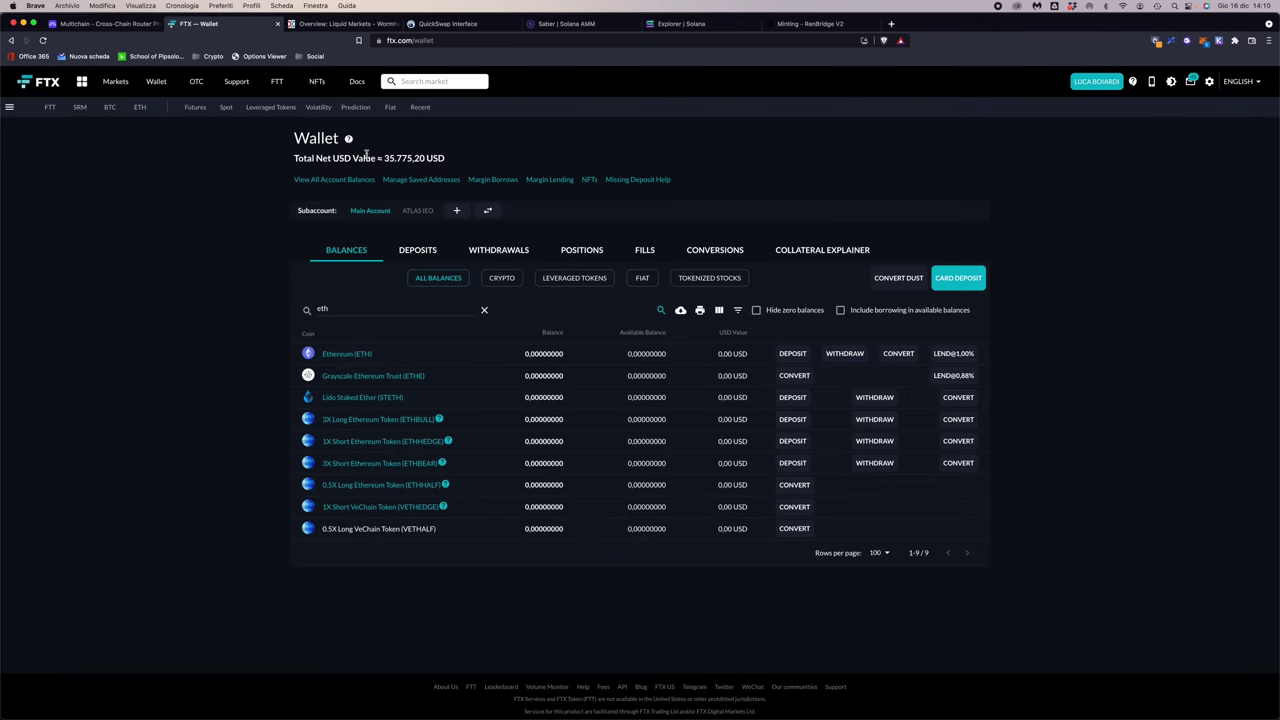
Switch from the browser to Keynote and display the "Bridge 5 - Terra Bridge" slide.
{"action": "left_click", "coordinate": [111, 24]}
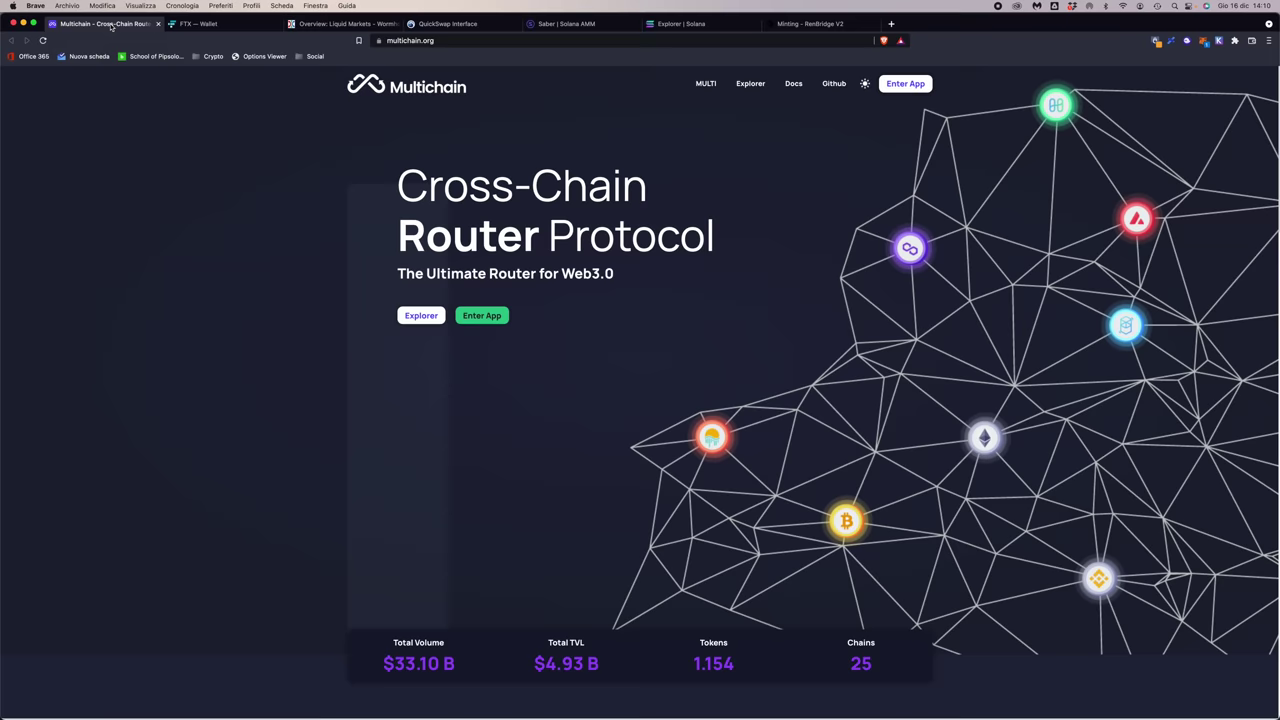
{"action": "key", "text": "super+Tab"}
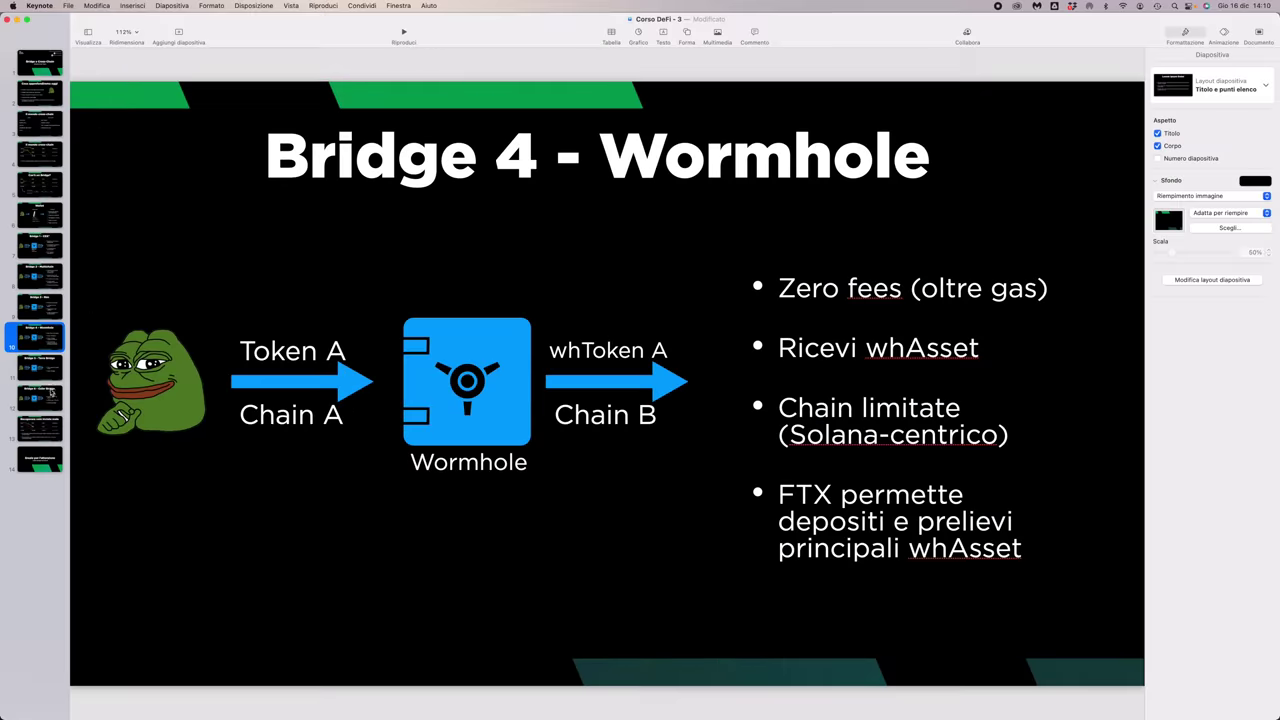
{"action": "left_click", "coordinate": [47, 372]}
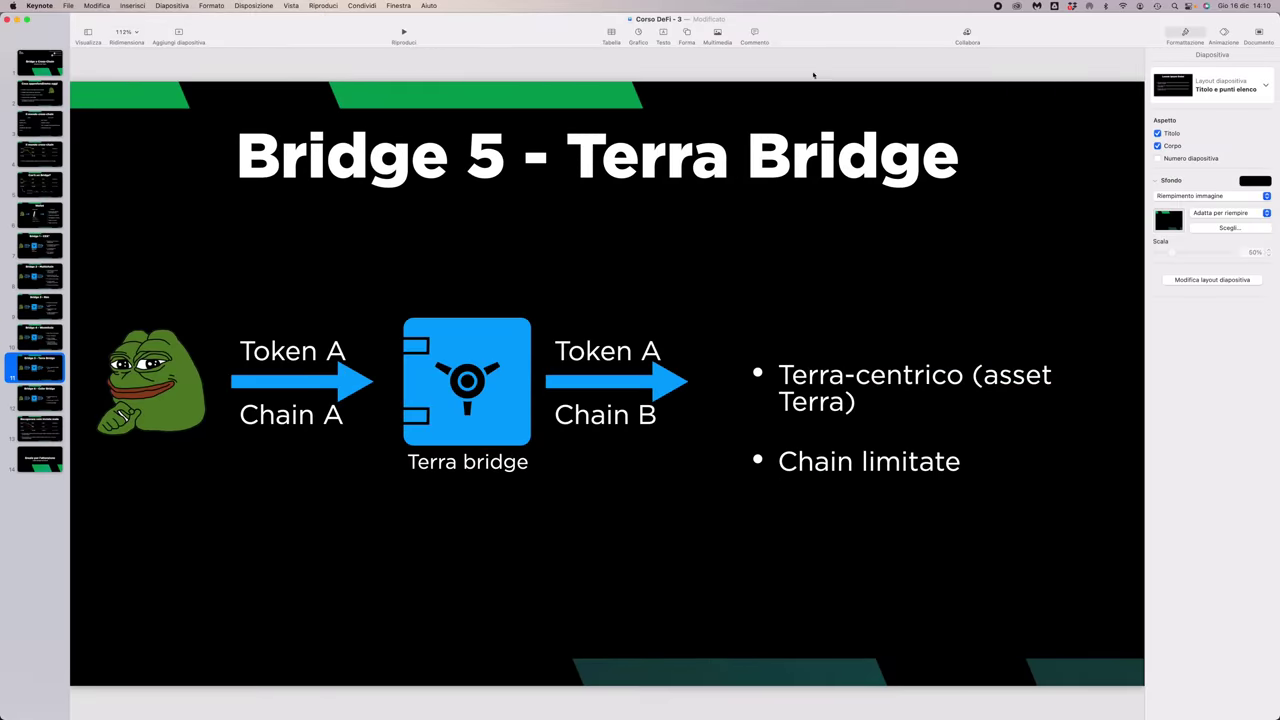